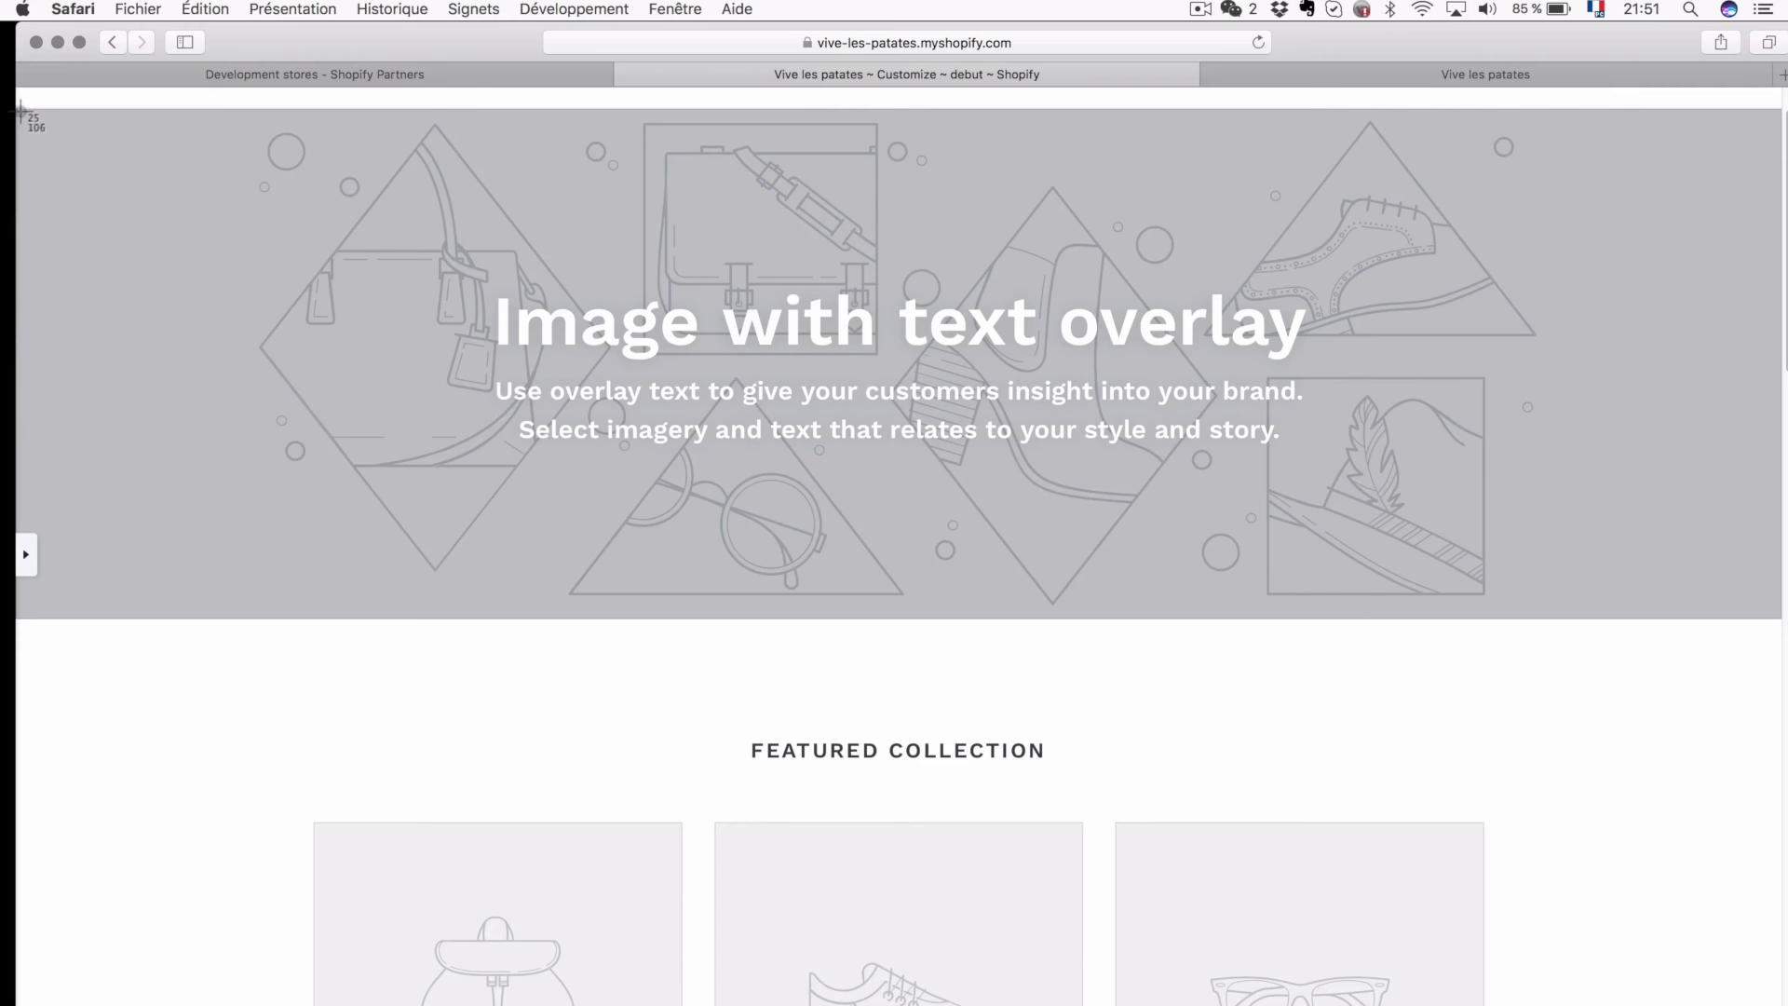
- Measure the pixel width and height of the storefront's full-width banner image
{"action": "left_click_drag", "start_coordinate": [20, 111], "coordinate": [1780, 618]}
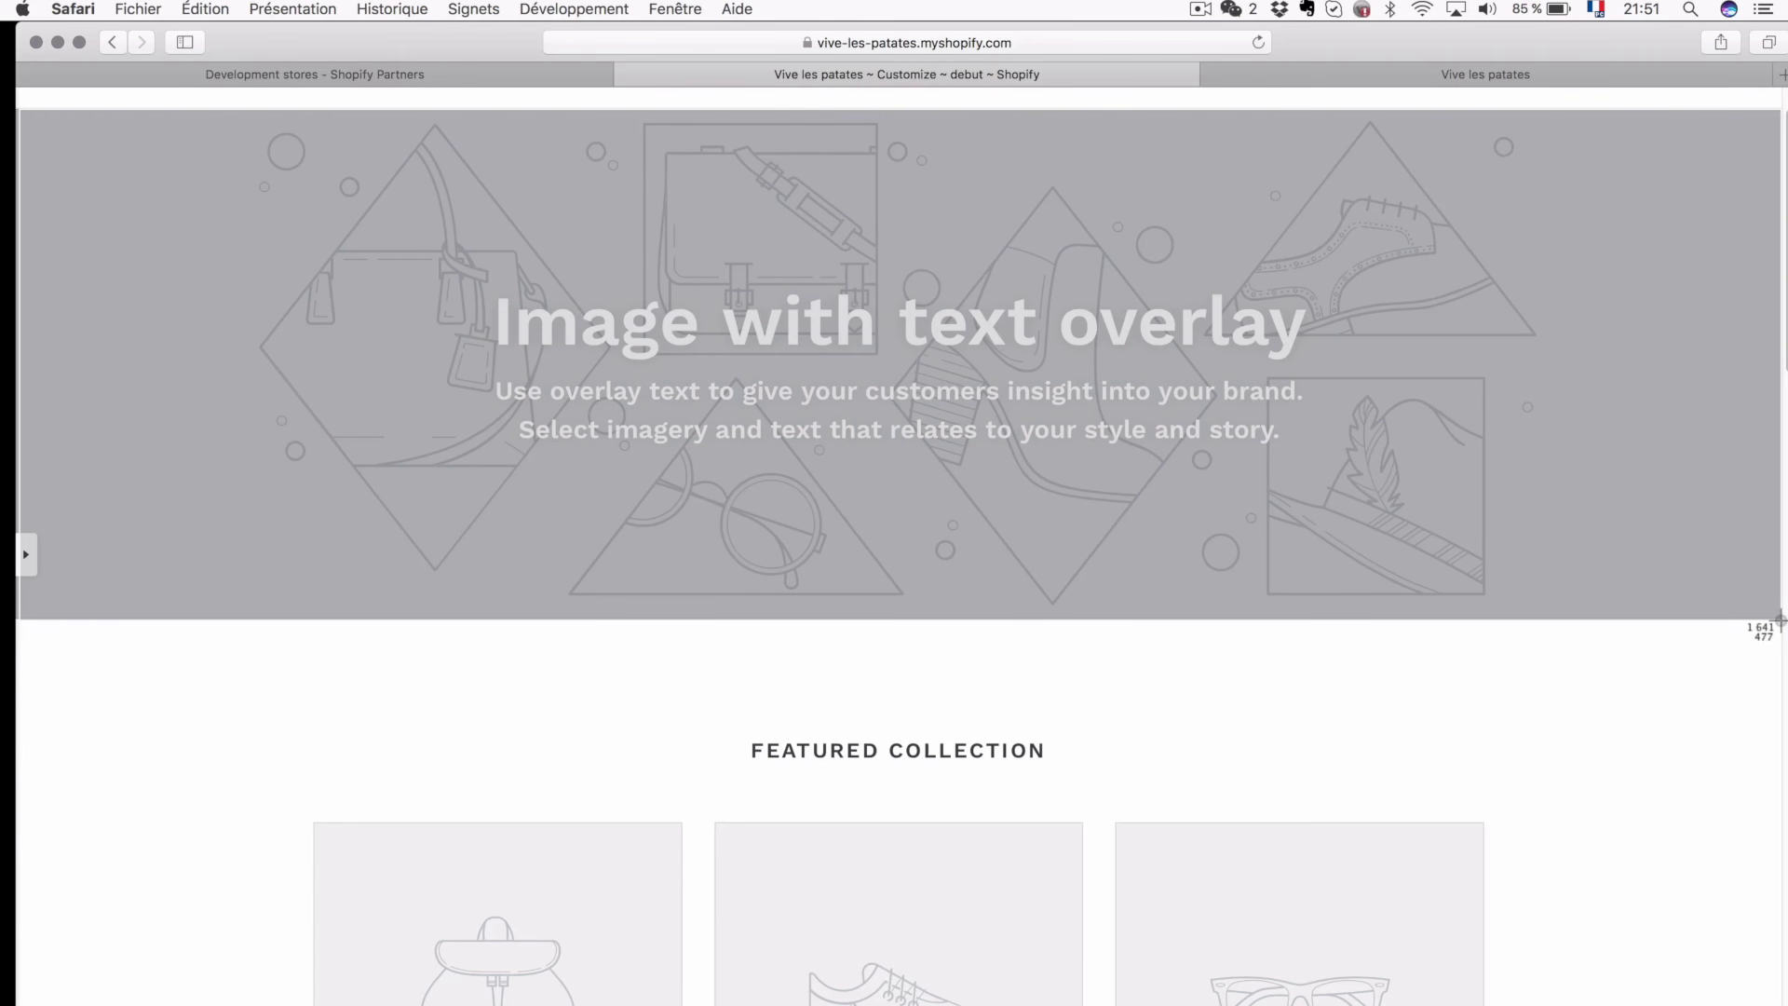
{"action": "left_click_drag", "start_coordinate": [1780, 619], "coordinate": [1780, 621]}
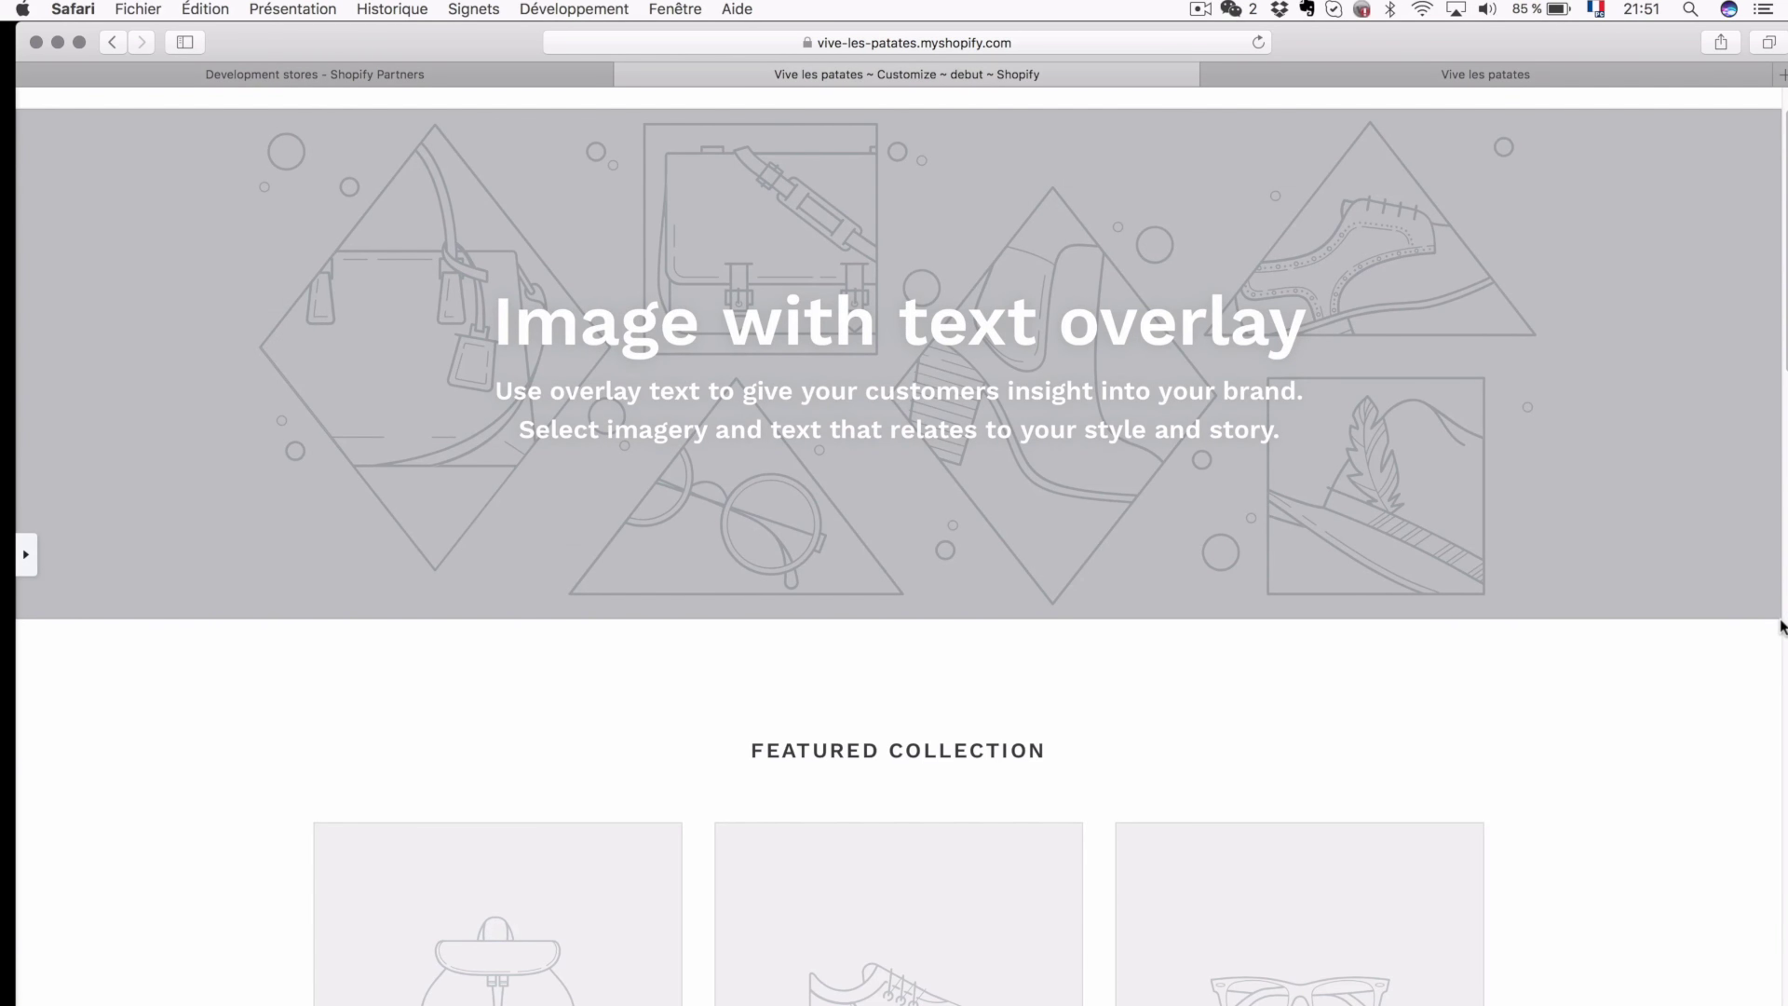
- Open Canva in a new browser tab
{"action": "key", "text": "super+t"}
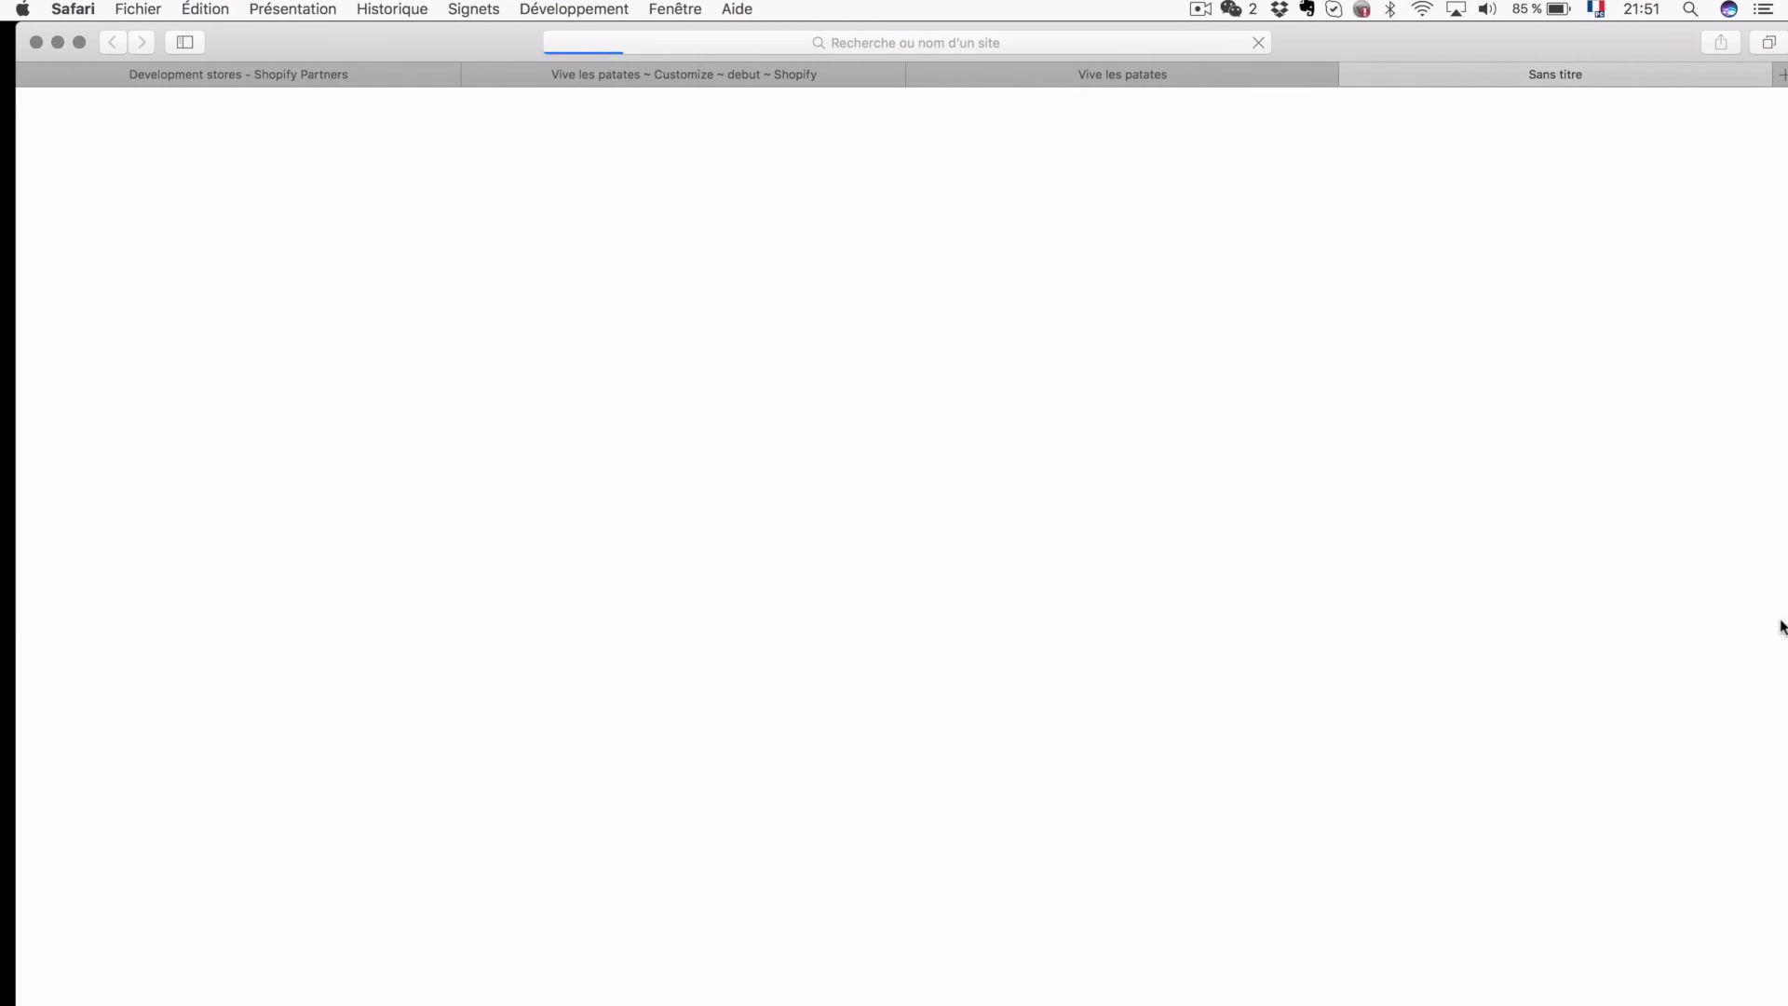
{"action": "left_click", "coordinate": [1106, 51]}
{"action": "type", "text": "canva"}
{"action": "key", "text": "Return"}
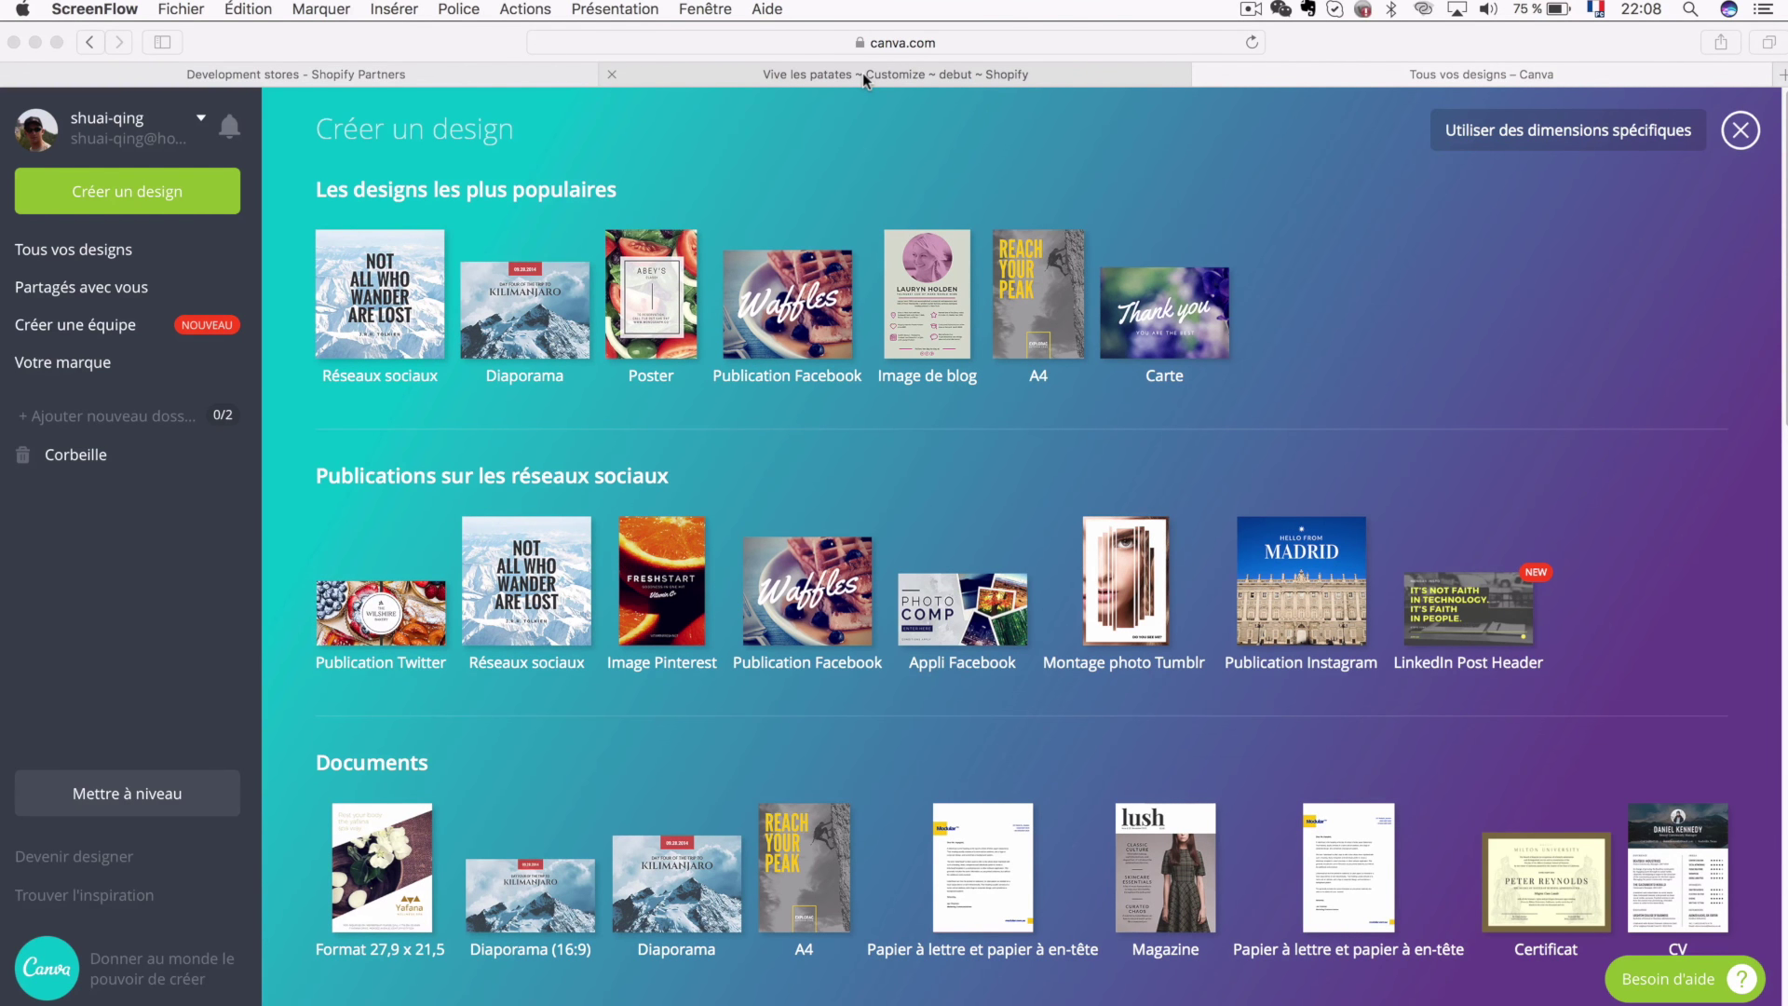
{"action": "left_click", "coordinate": [1501, 137]}
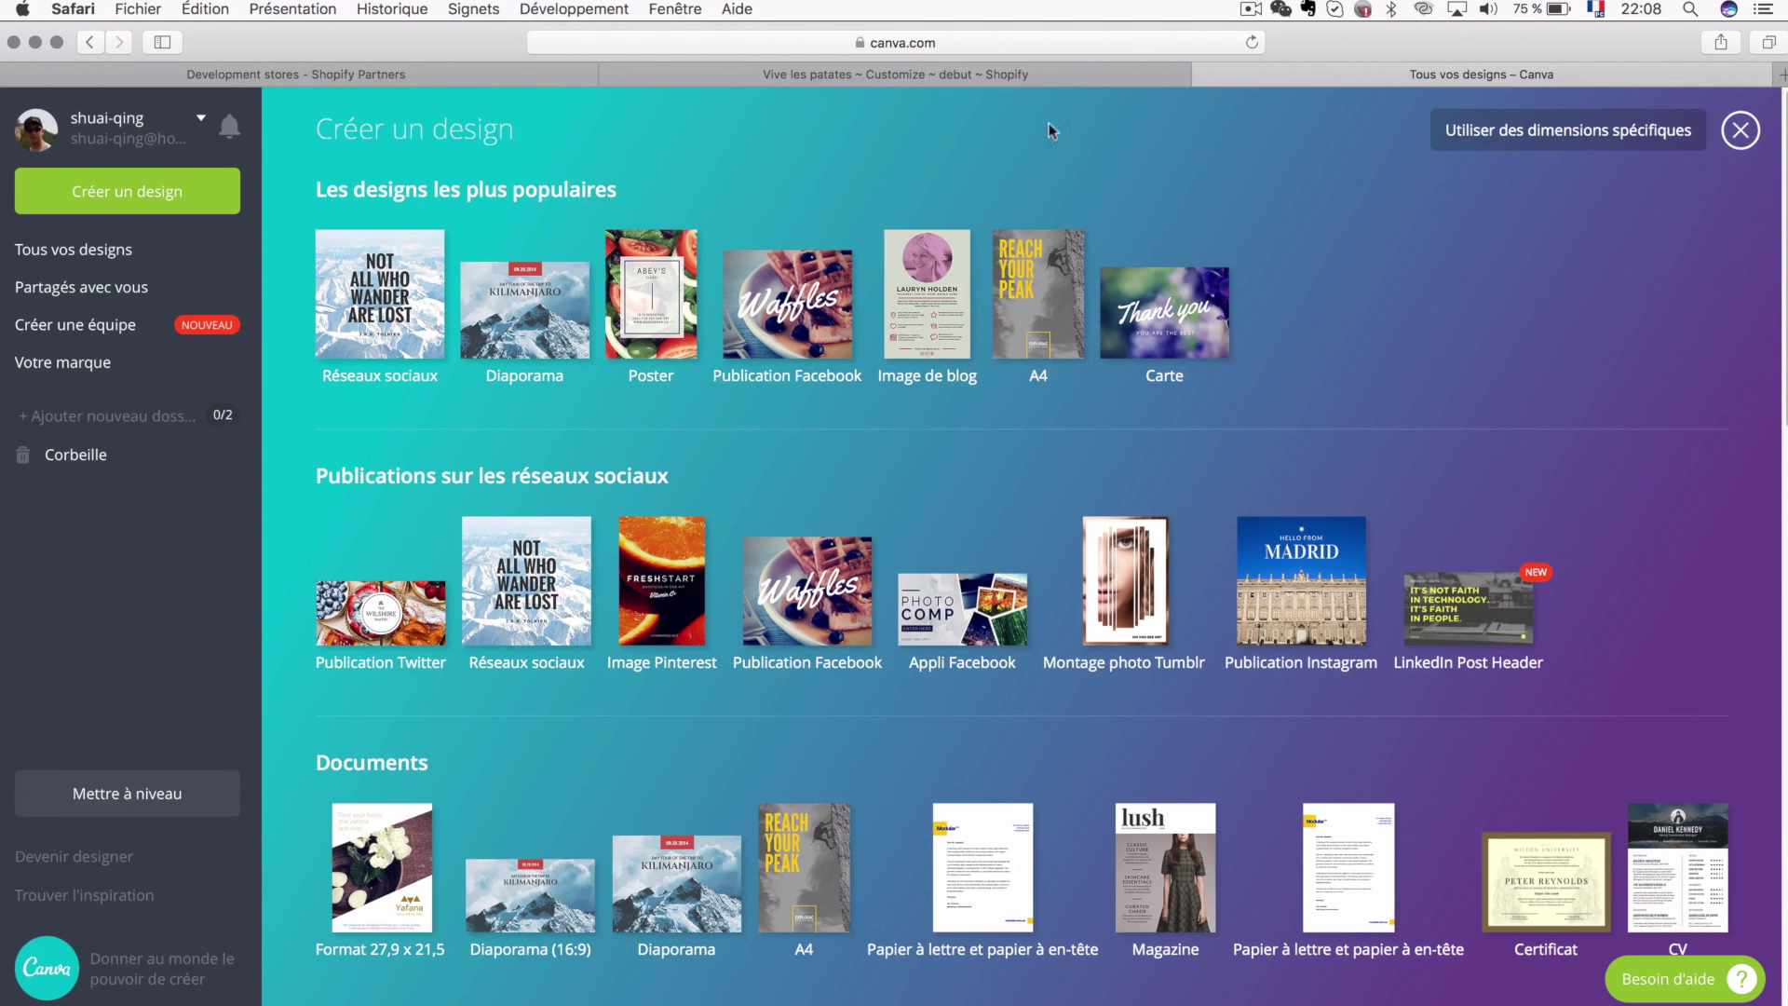
- Return to the Shopify theme editor and check how the banner adapts when the browser window is narrowed and widened again
{"action": "left_click", "coordinate": [898, 80]}
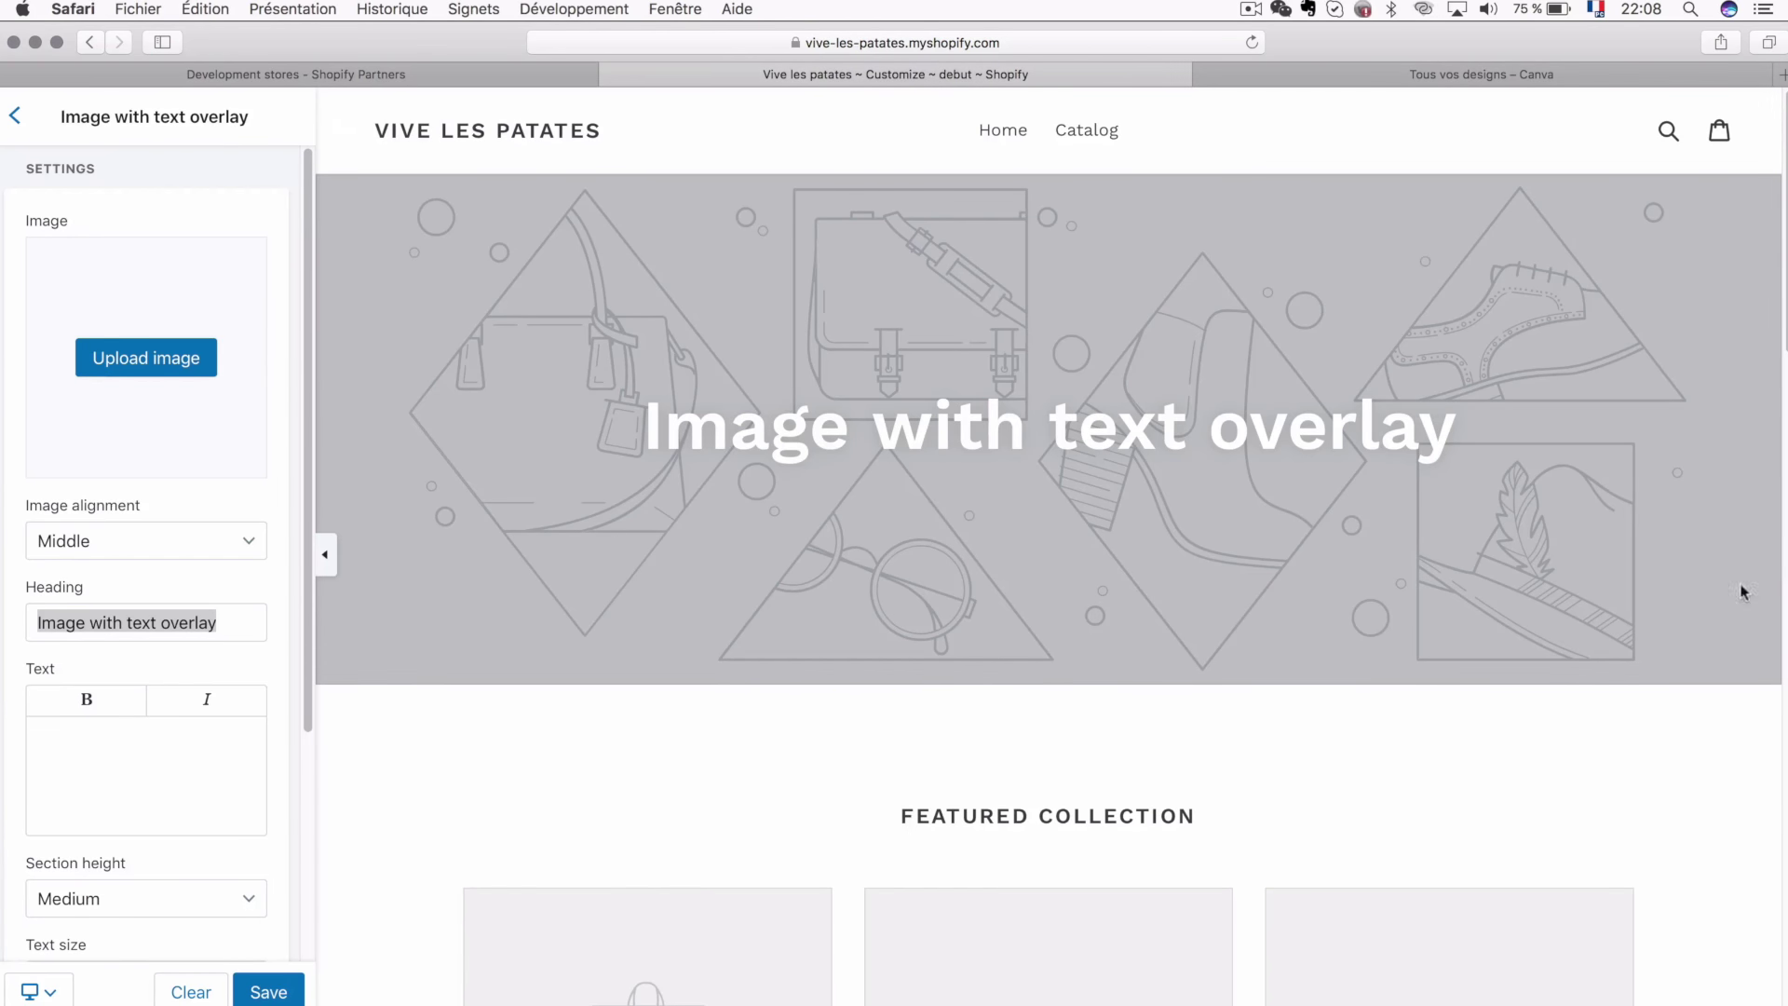
{"action": "scroll", "coordinate": [1744, 592], "scroll_direction": "down", "scroll_amount": 10}
{"action": "scroll", "coordinate": [1182, 579], "scroll_direction": "up", "scroll_amount": 10}
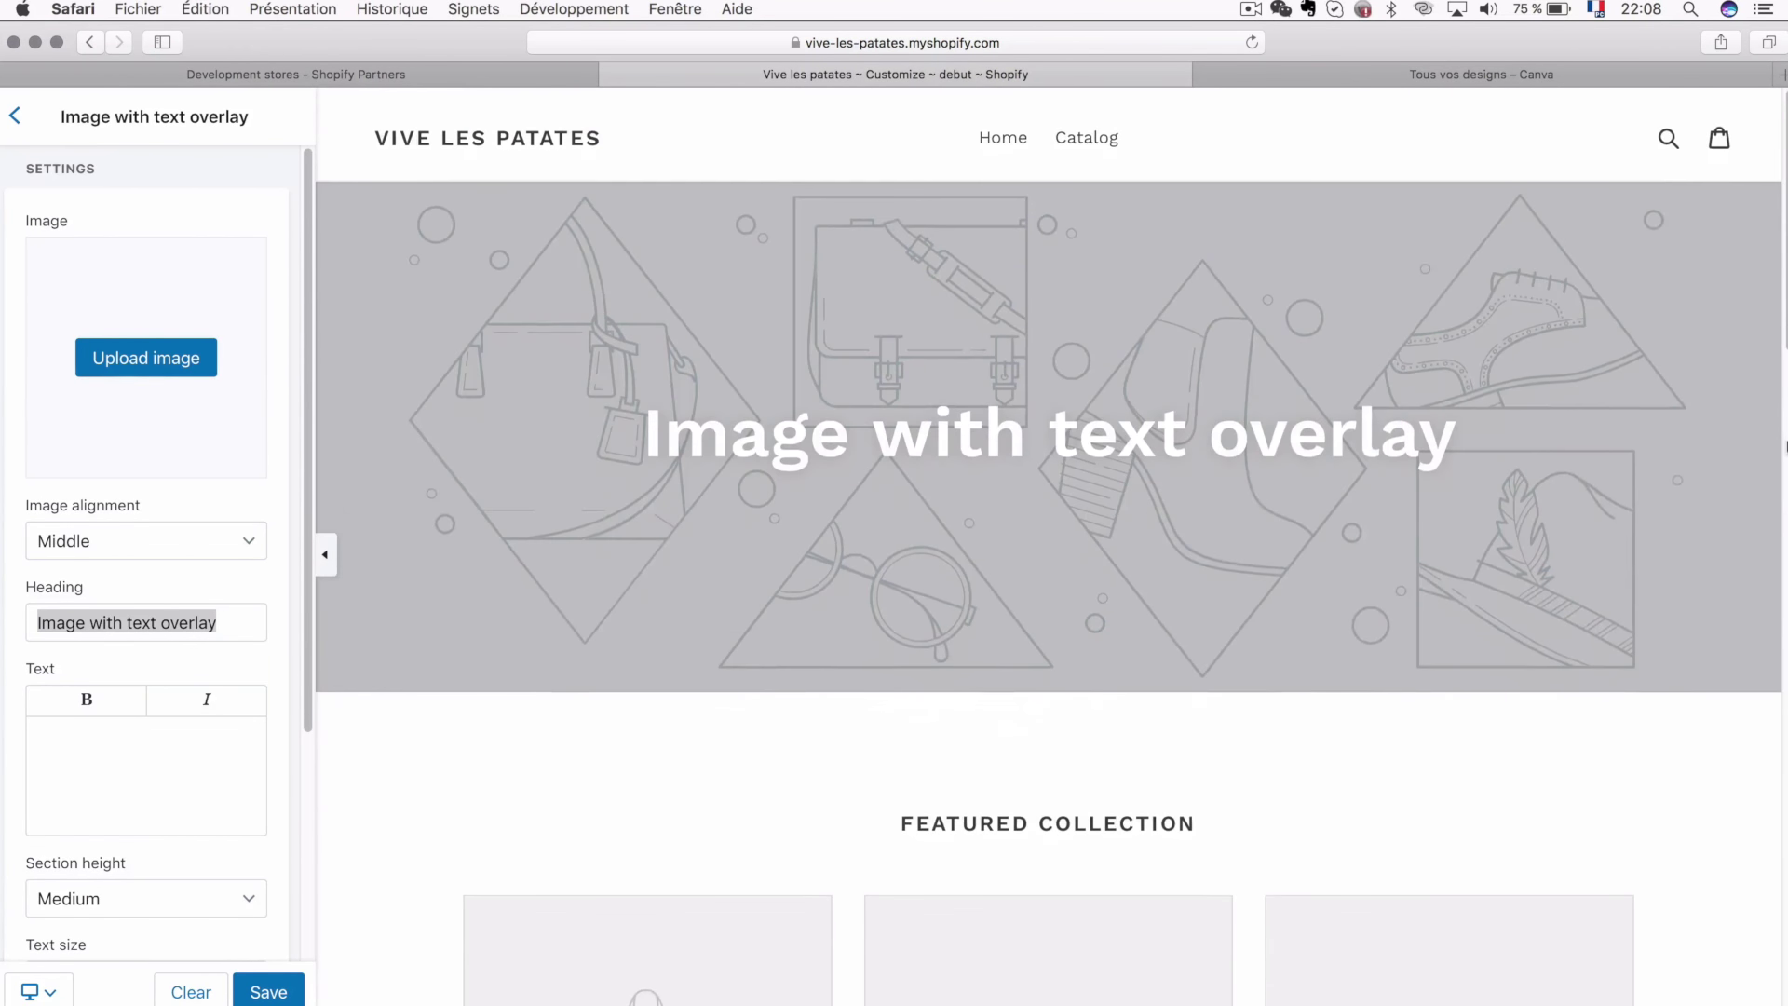
{"action": "left_click_drag", "start_coordinate": [1742, 403], "coordinate": [870, 388]}
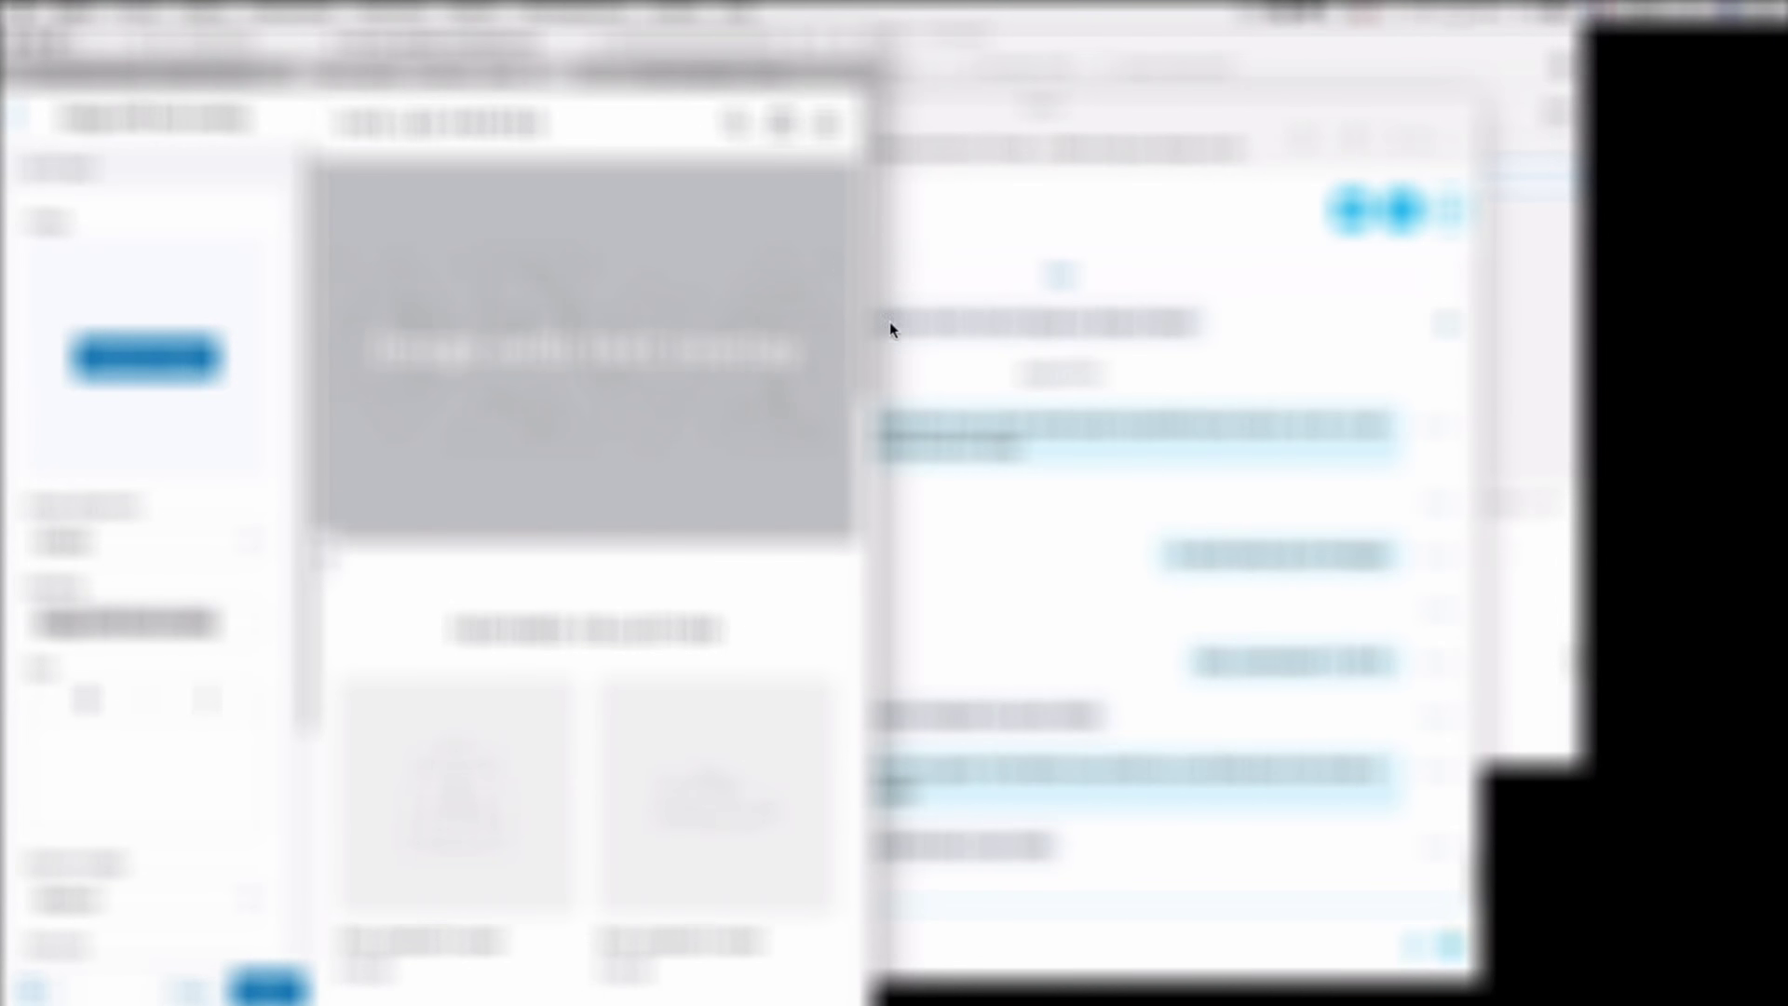
{"action": "left_click_drag", "start_coordinate": [873, 320], "coordinate": [1762, 334]}
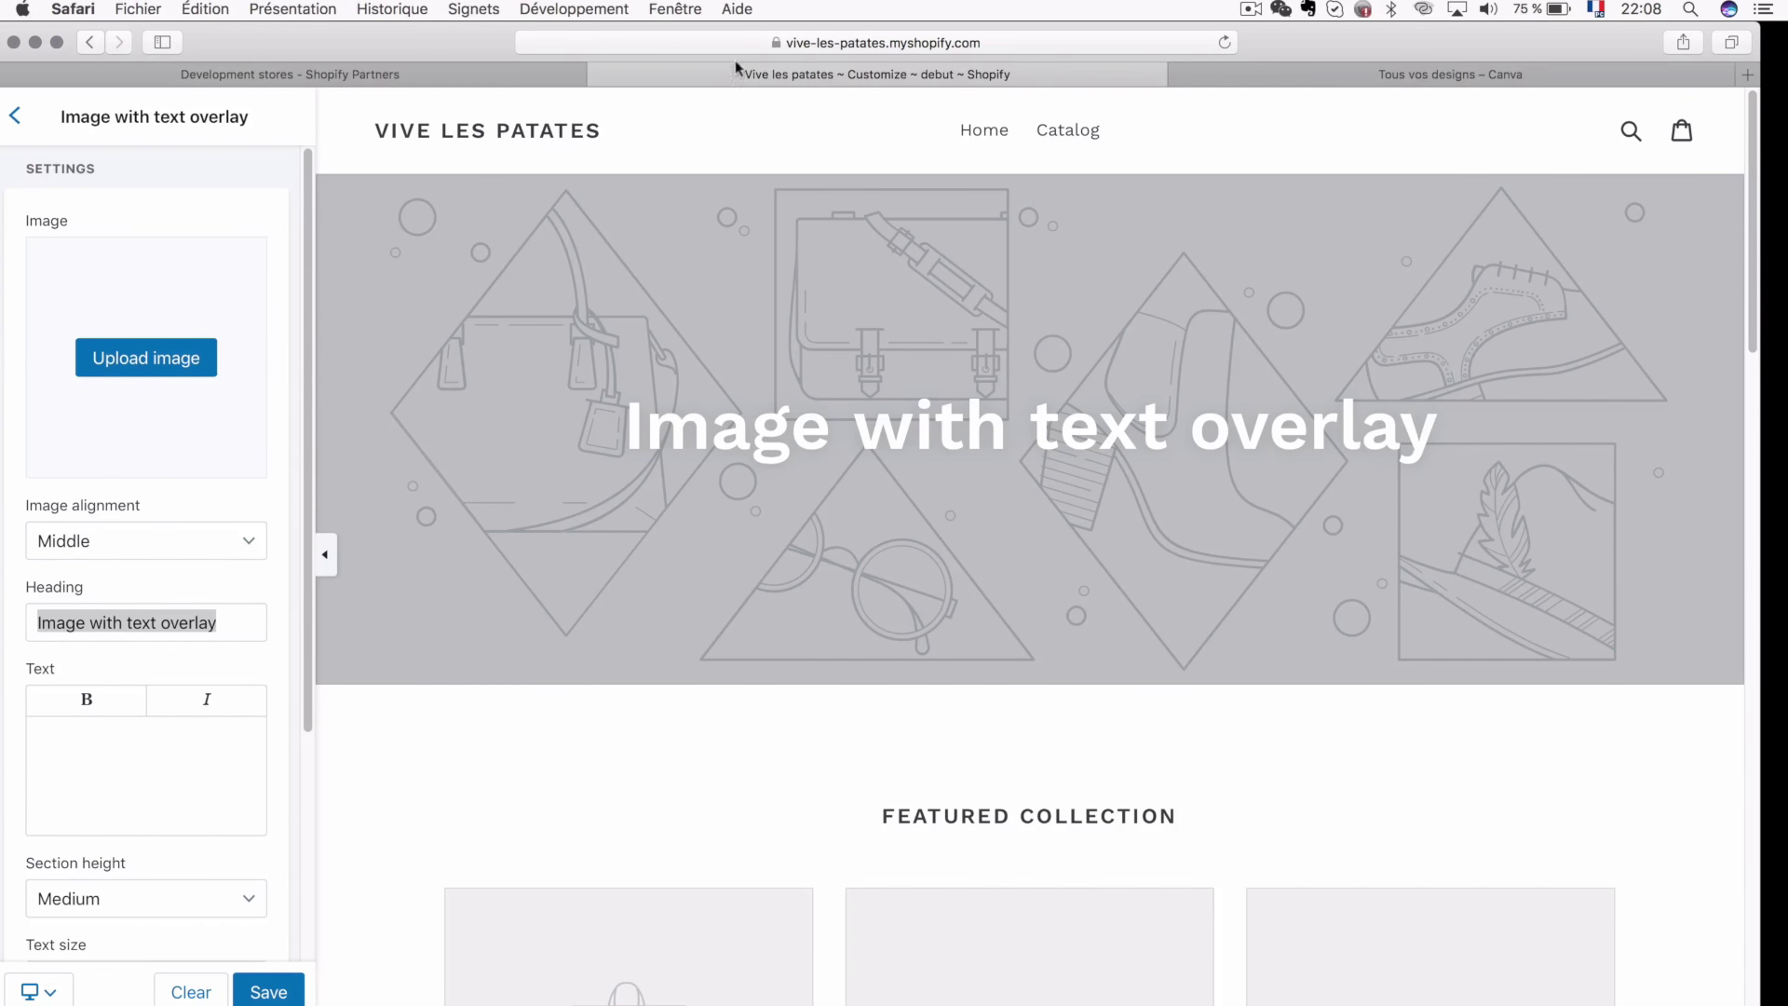
- Switch to Canva and create a blank design with custom dimensions of 1700 × 1000 px
{"action": "left_click", "coordinate": [1500, 73]}
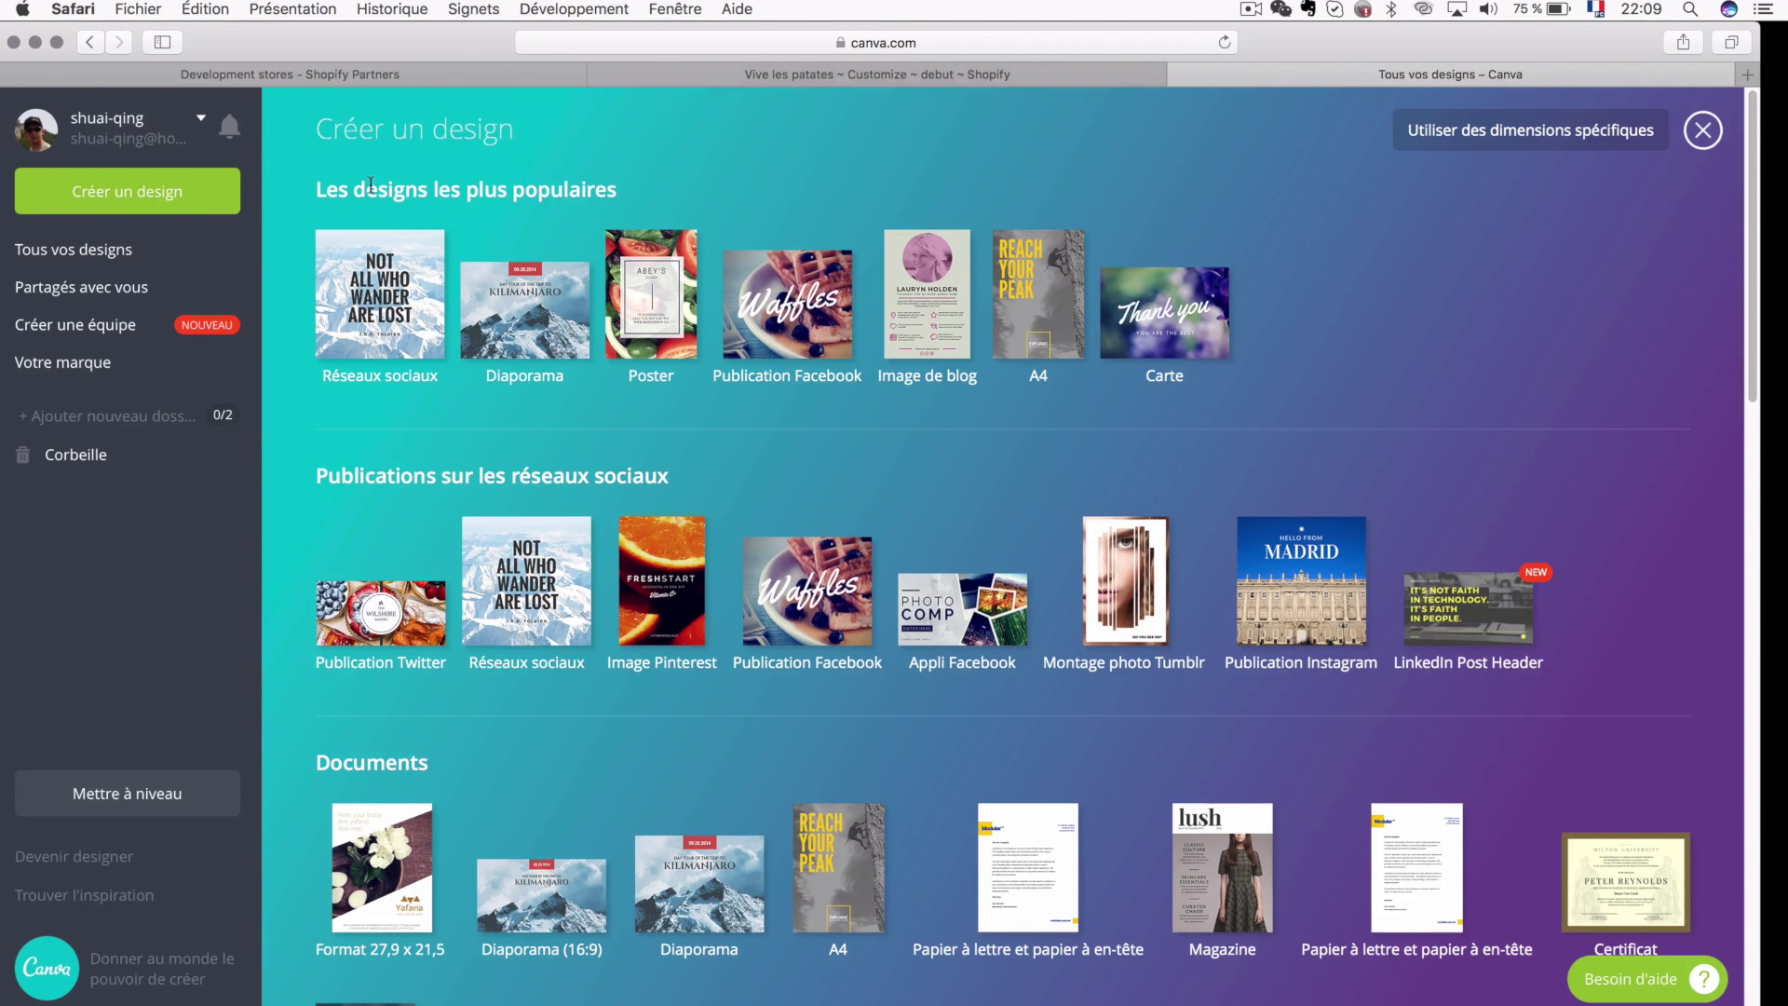
{"action": "left_click", "coordinate": [1610, 131]}
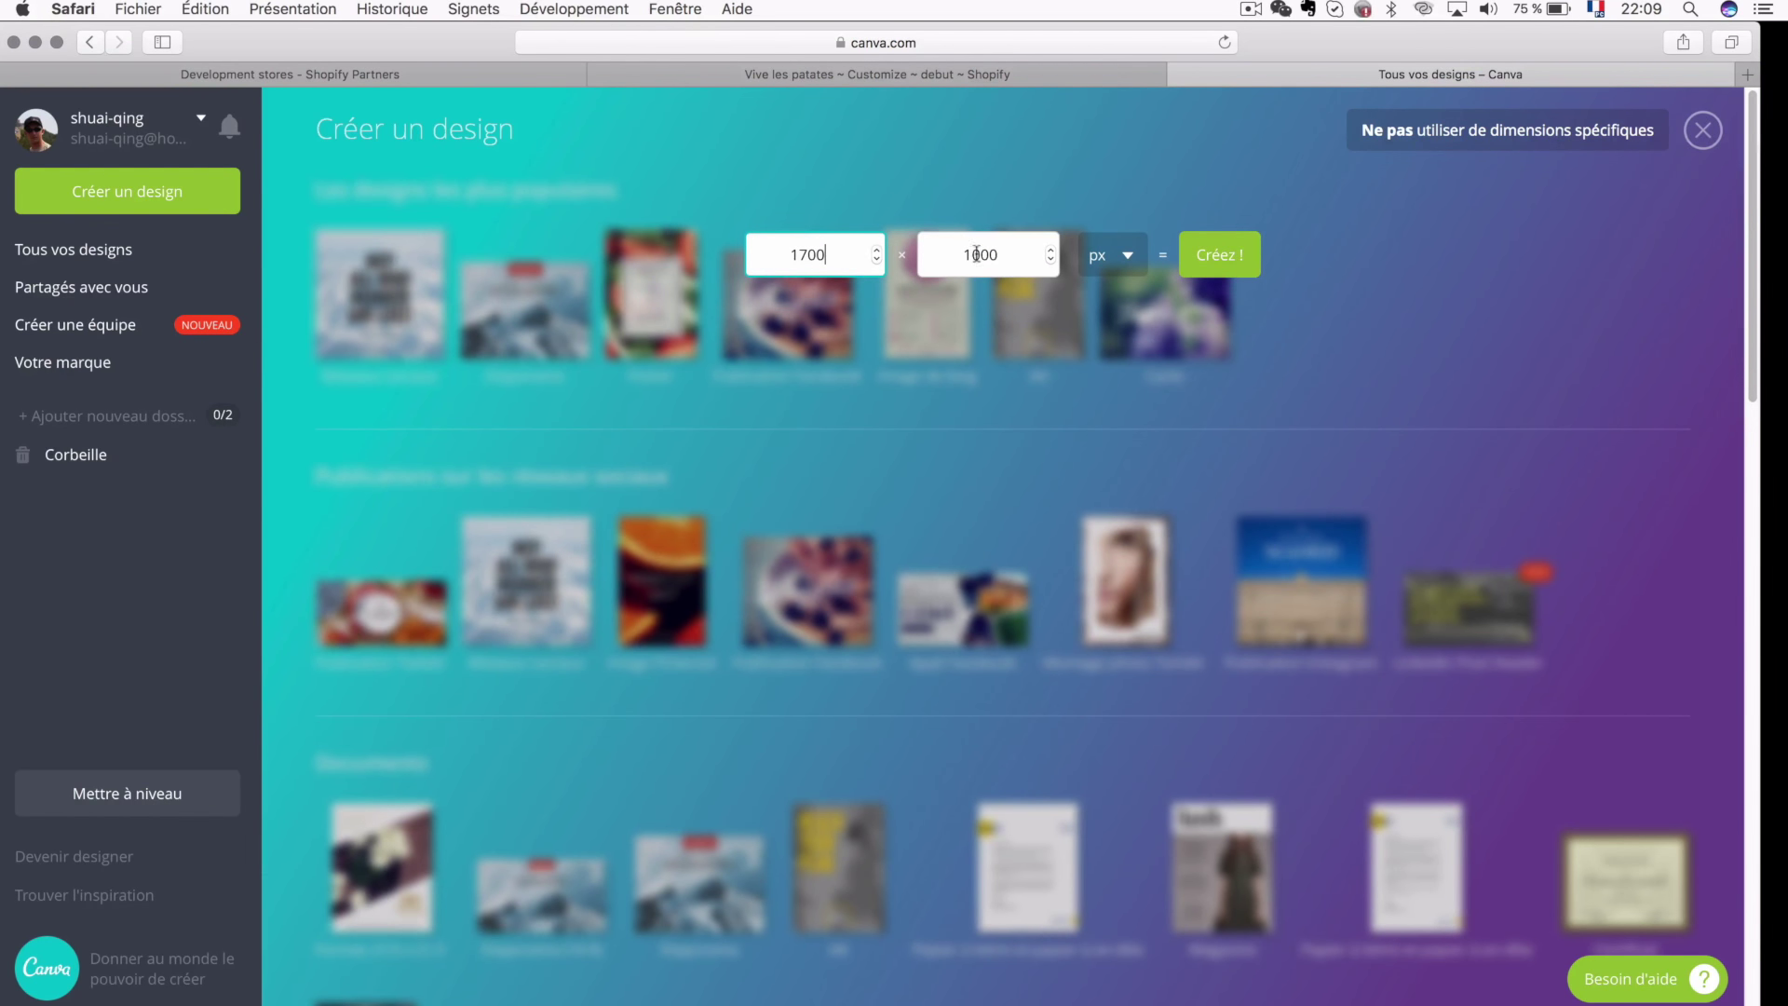
{"action": "left_click", "coordinate": [1230, 253]}
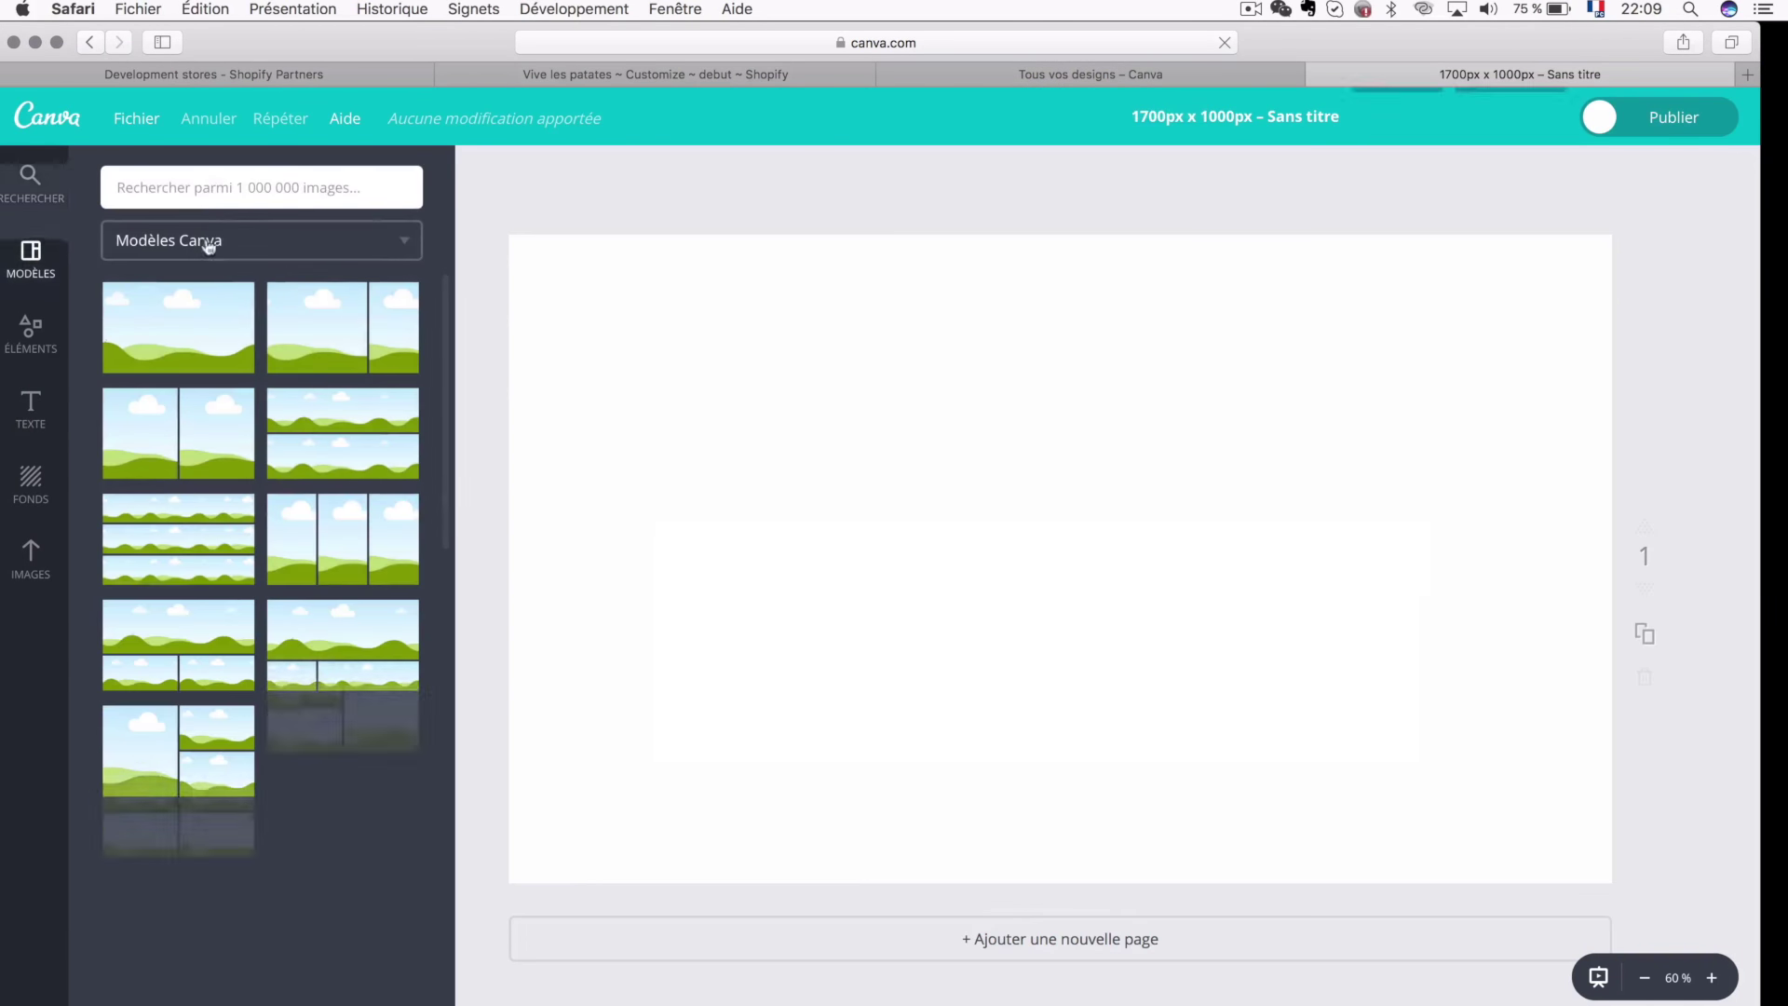
- Search the Canva image library for "crops"
{"action": "left_click", "coordinate": [197, 188]}
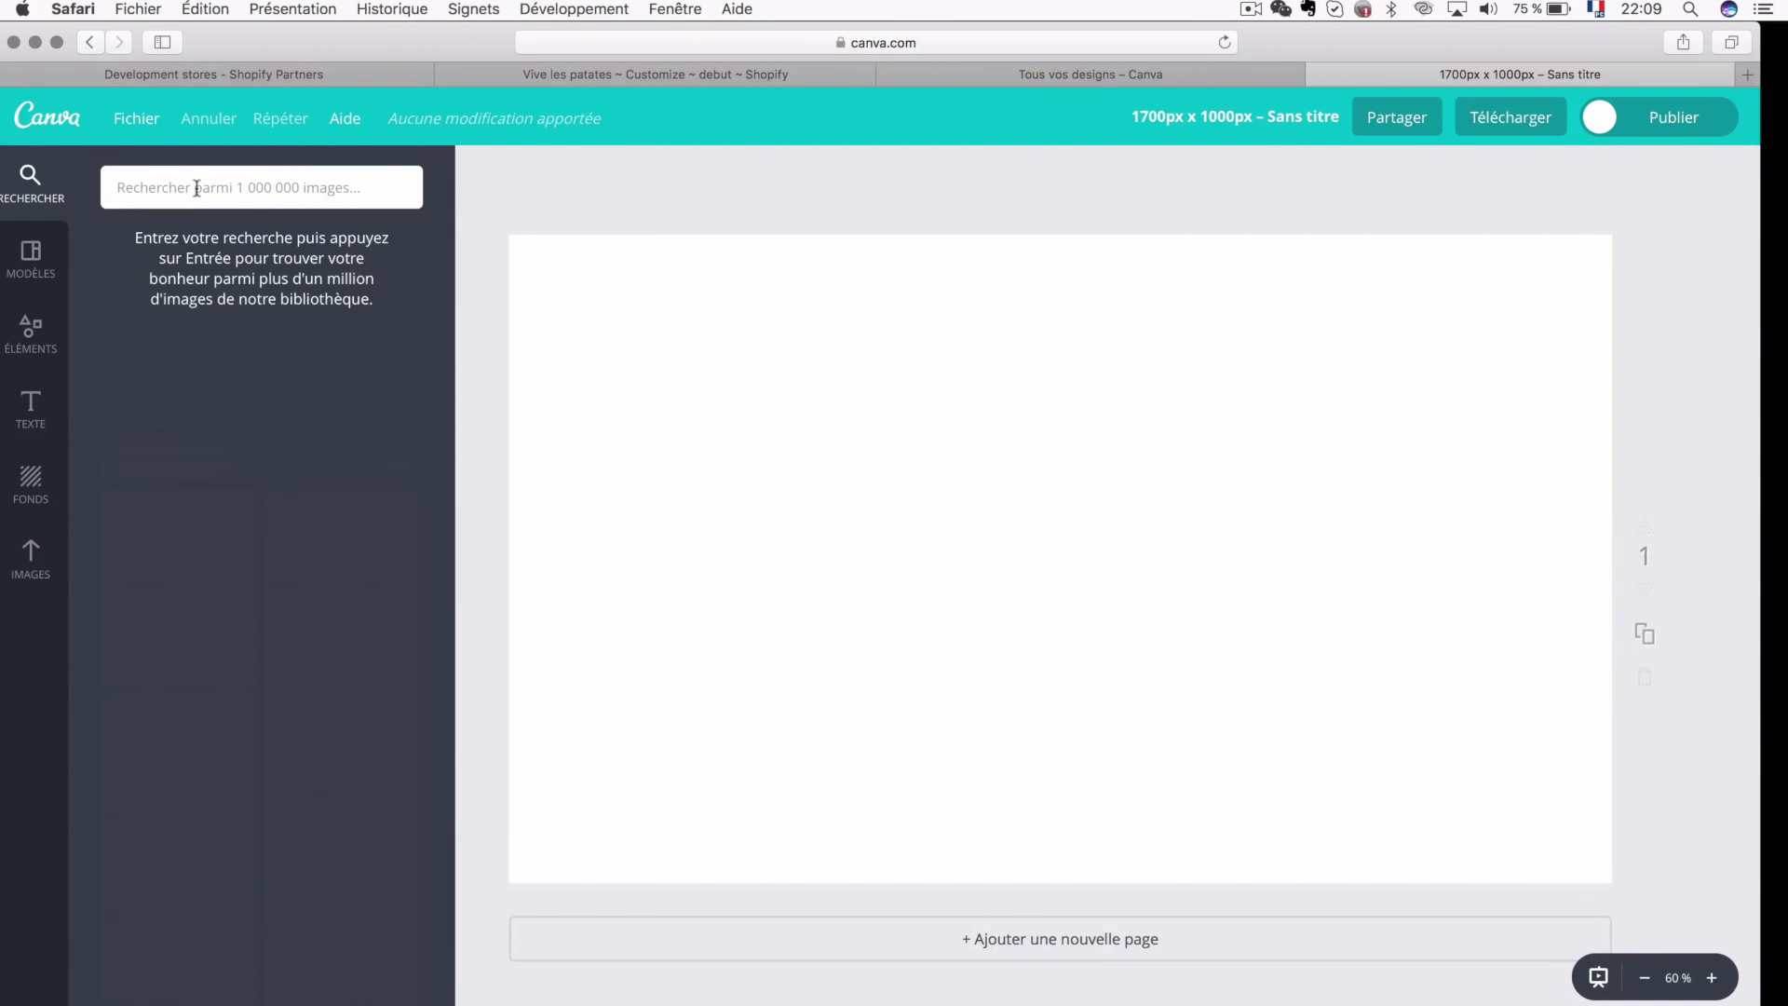
{"action": "type", "text": "fiel"}
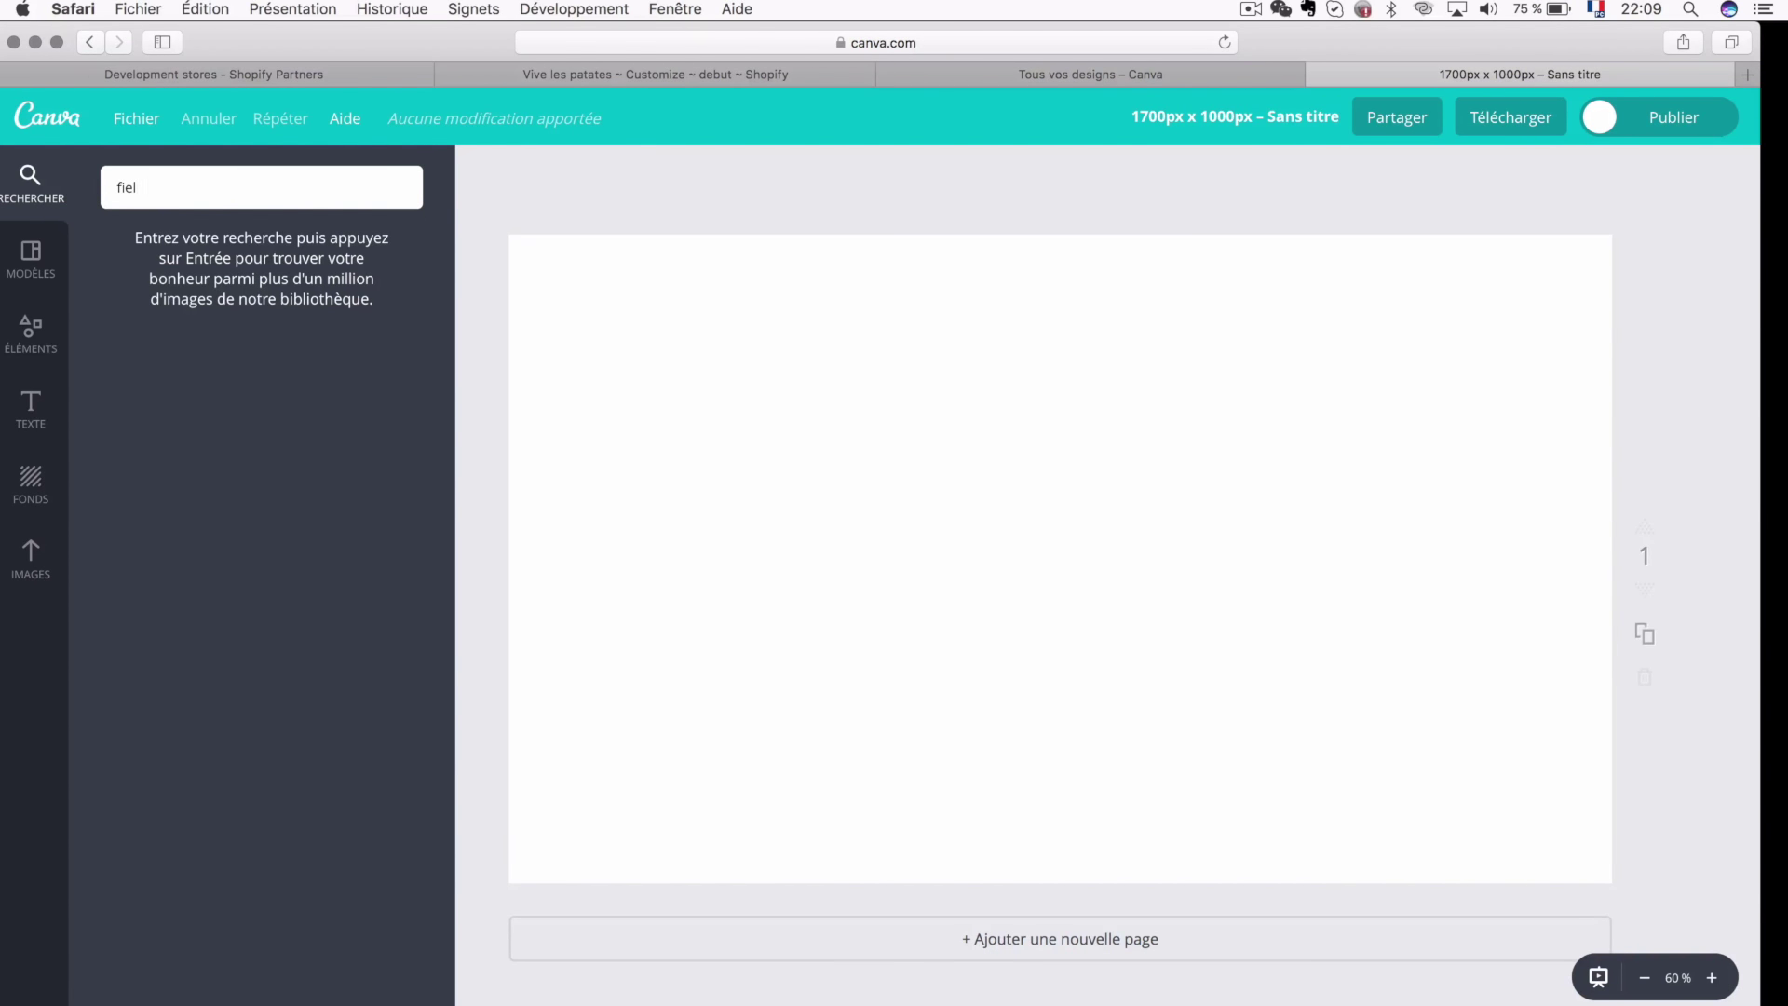
{"action": "key", "text": "BackSpace"}
{"action": "key", "text": "BackSpace"}
{"action": "type", "text": "cro"}
{"action": "key", "text": "Return"}
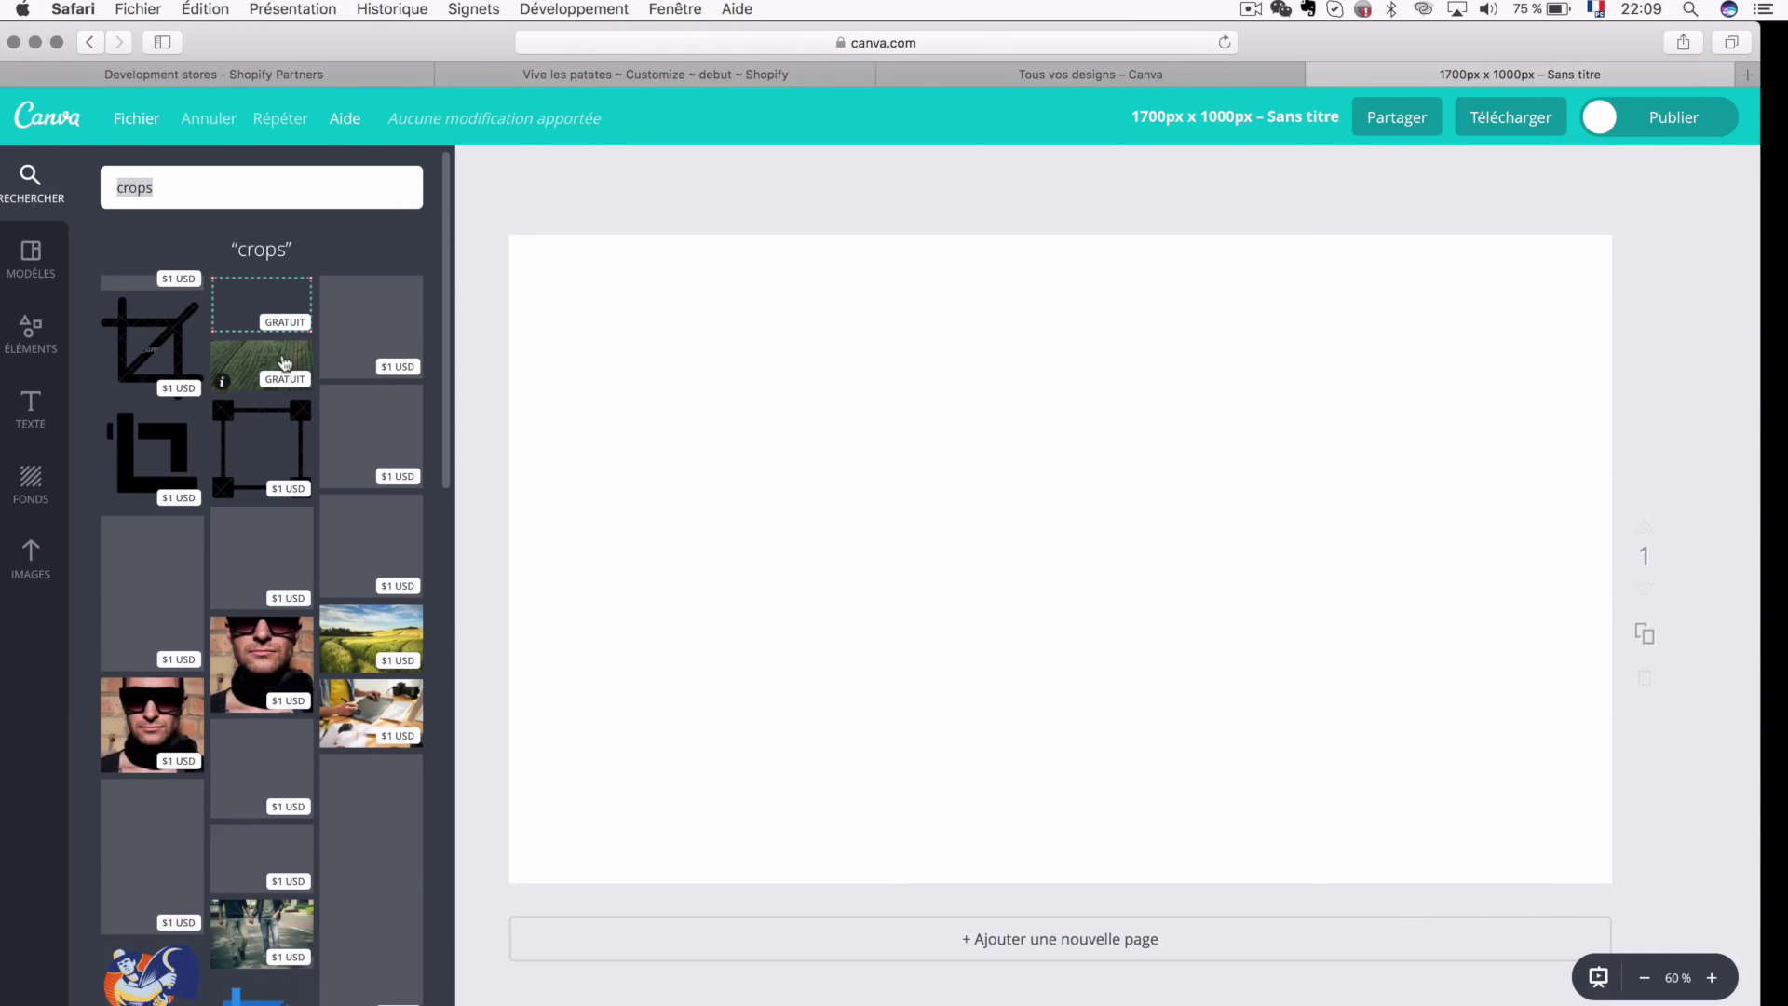
- Insert the free green crop field photo and enlarge and position it until it covers the whole canvas
{"action": "left_click", "coordinate": [285, 363]}
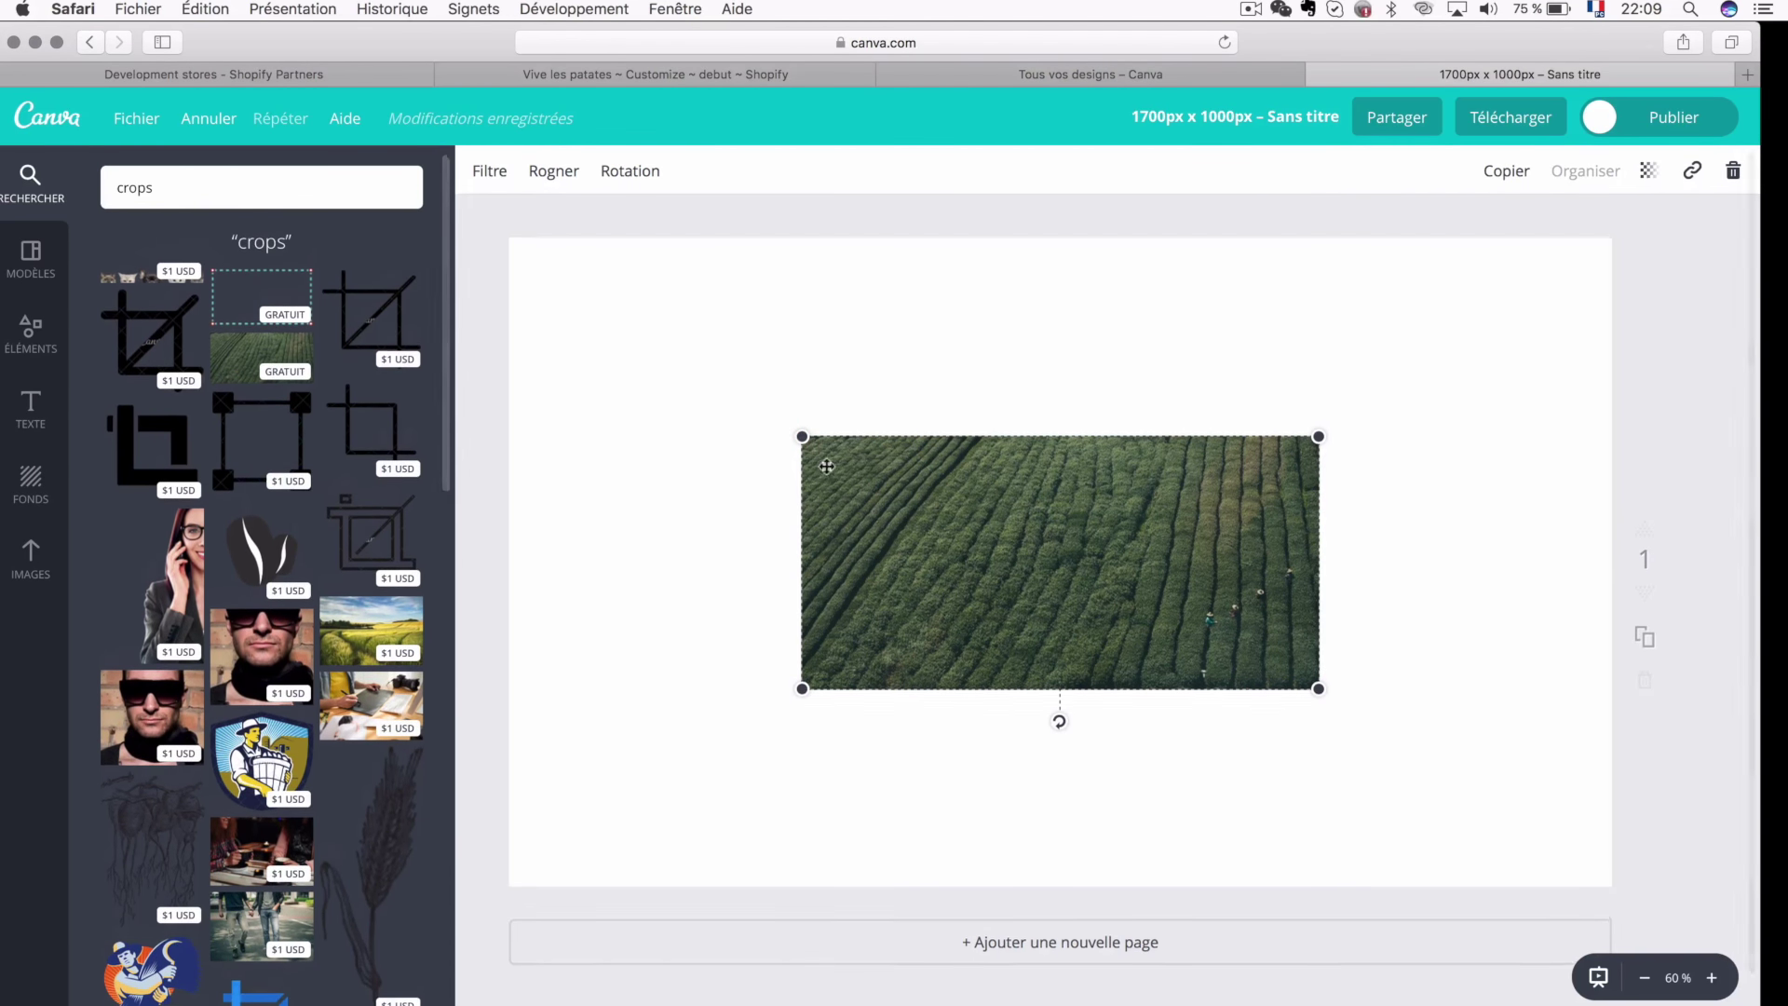
{"action": "left_click_drag", "start_coordinate": [802, 434], "coordinate": [570, 253]}
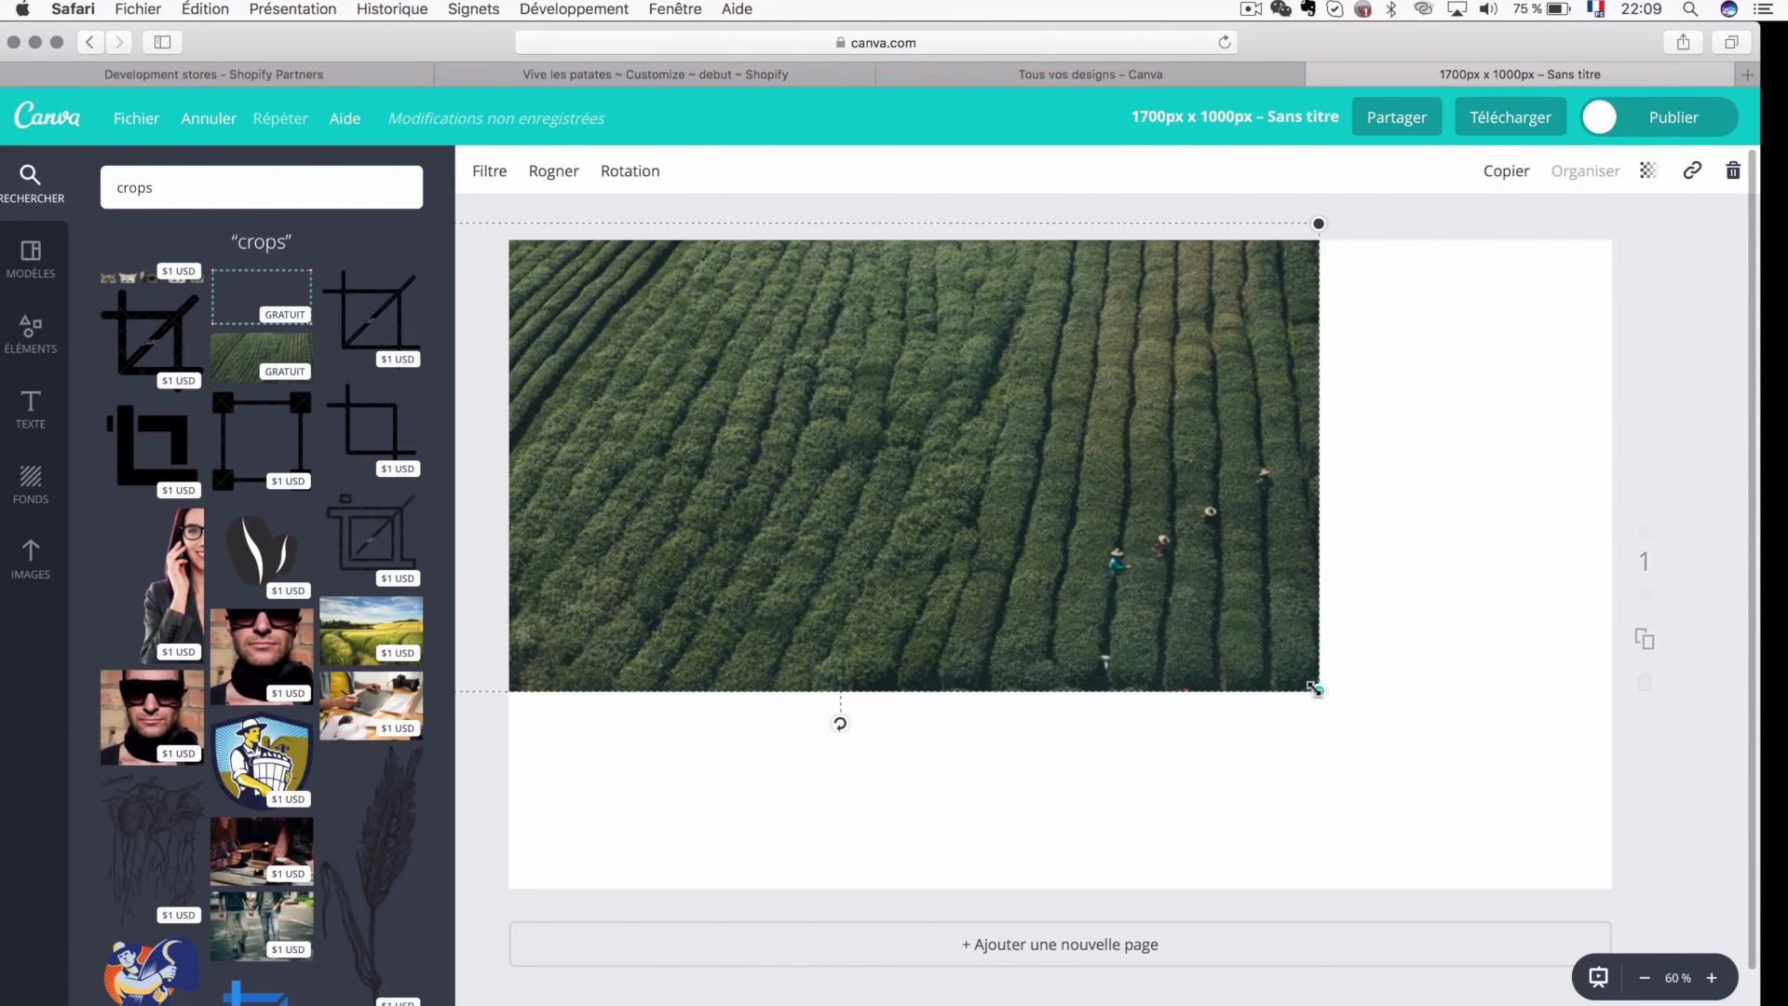
{"action": "left_click_drag", "start_coordinate": [1317, 689], "coordinate": [1720, 961]}
{"action": "left_click_drag", "start_coordinate": [1569, 842], "coordinate": [1672, 848]}
{"action": "mouse_move", "coordinate": [1406, 798]}
{"action": "left_mouse_down"}
{"action": "mouse_move", "coordinate": [1491, 807]}
{"action": "mouse_move", "coordinate": [1429, 804]}
{"action": "left_mouse_up"}
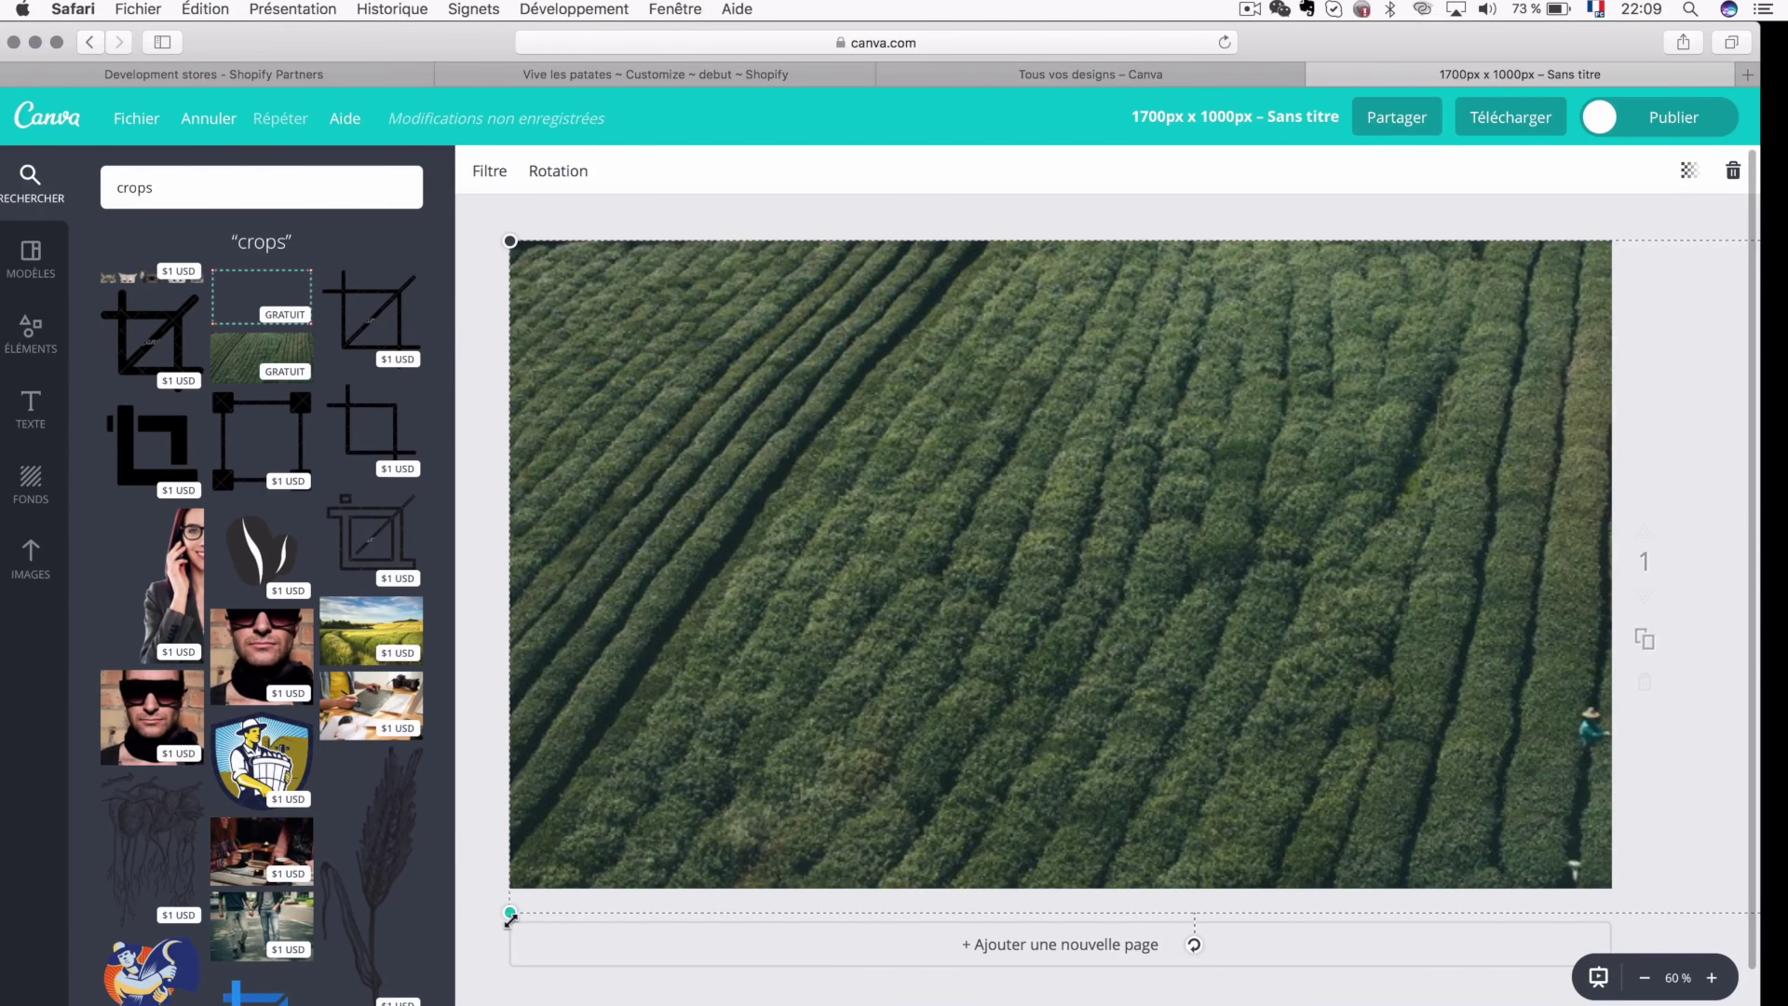
{"action": "left_click_drag", "start_coordinate": [508, 915], "coordinate": [460, 935]}
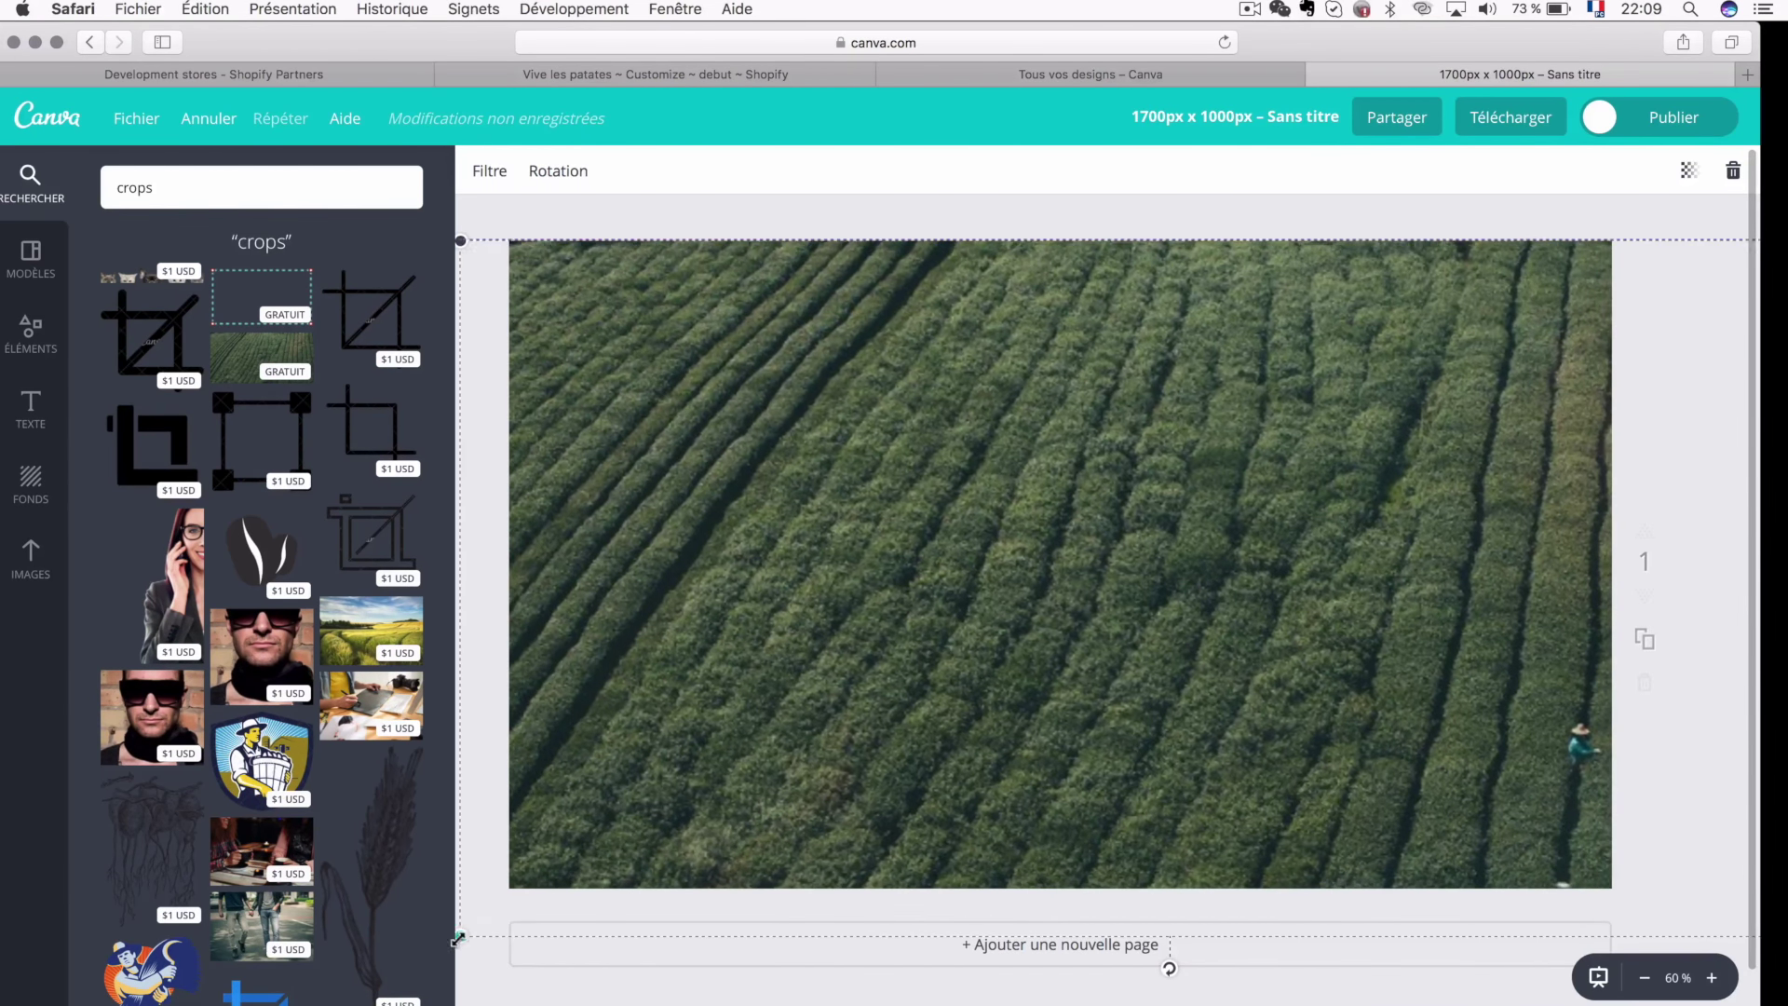
{"action": "left_click_drag", "start_coordinate": [460, 240], "coordinate": [579, 281]}
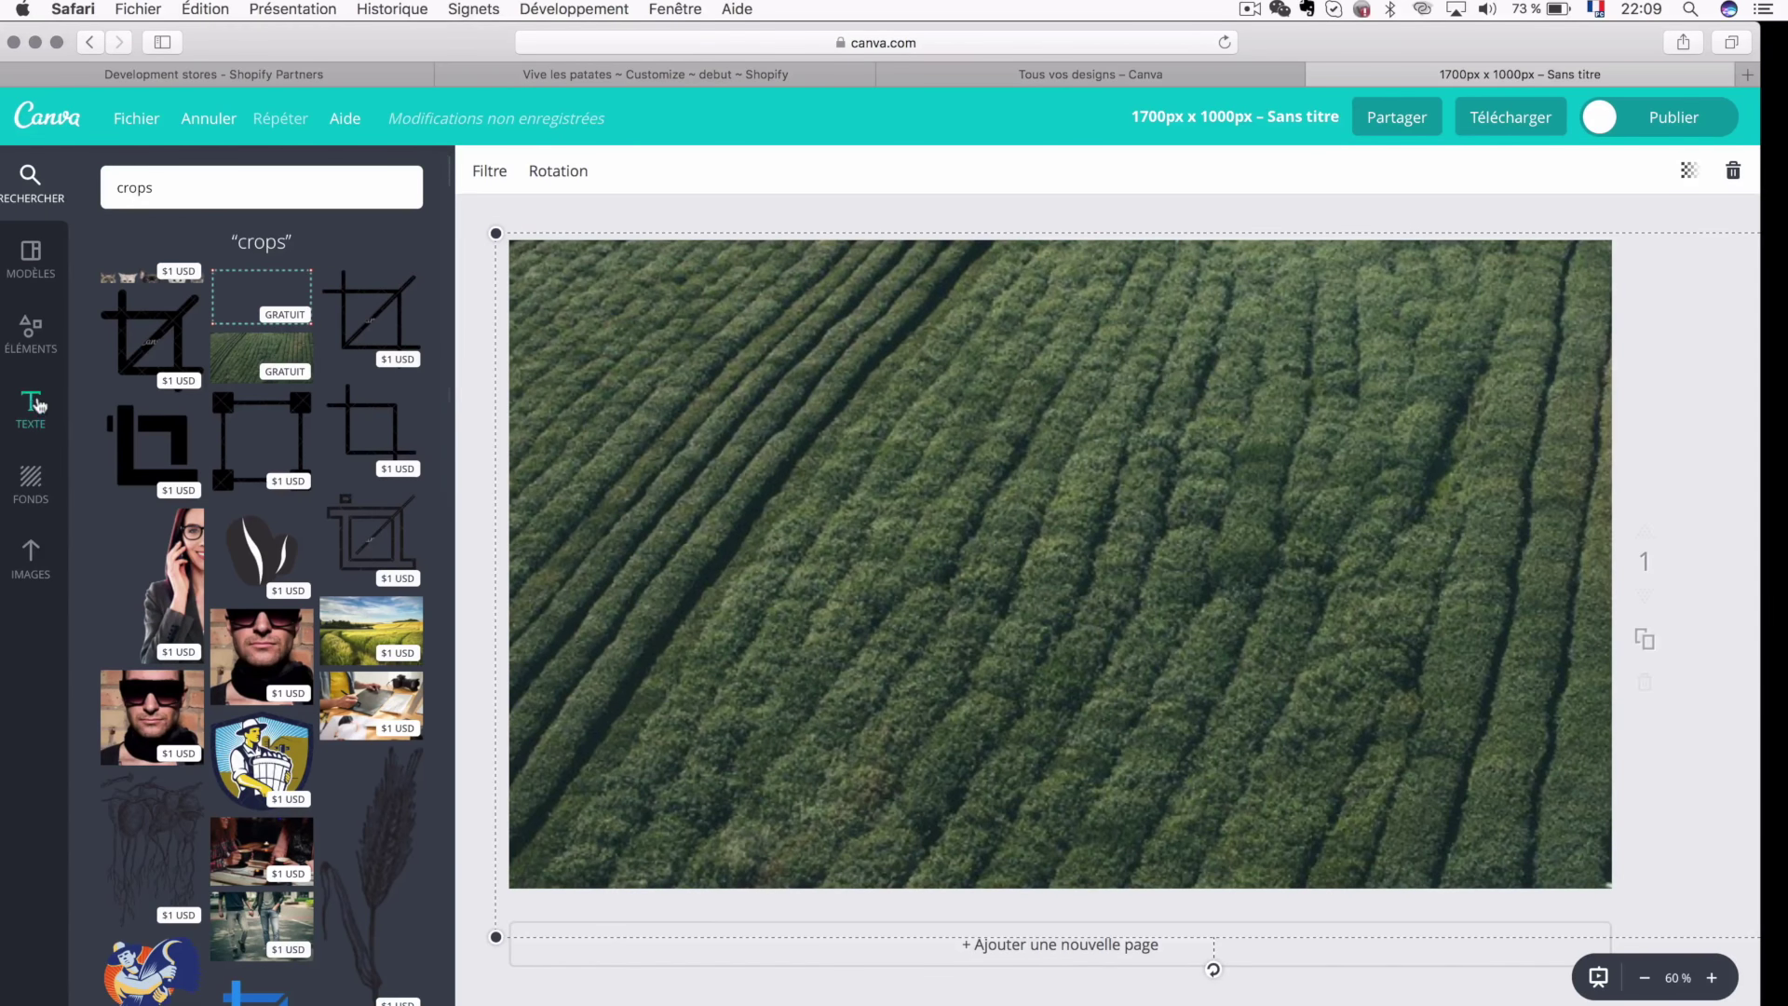
{"action": "left_click", "coordinate": [20, 276]}
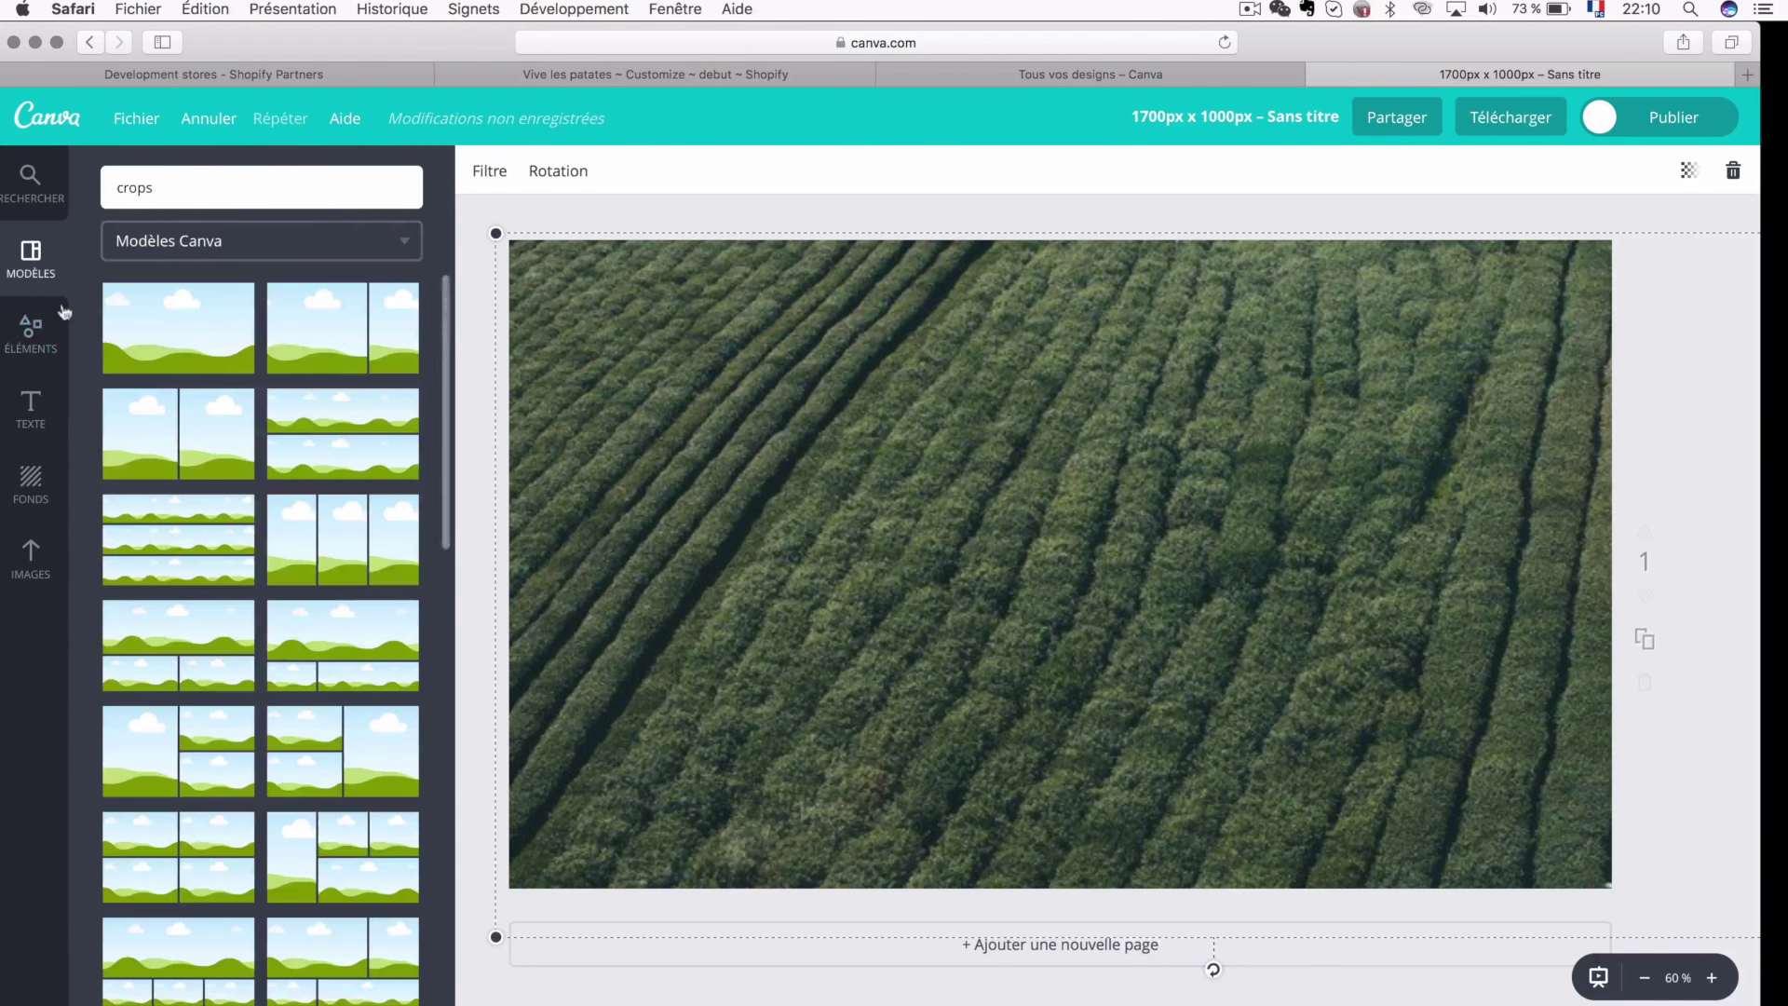
{"action": "left_click", "coordinate": [37, 349]}
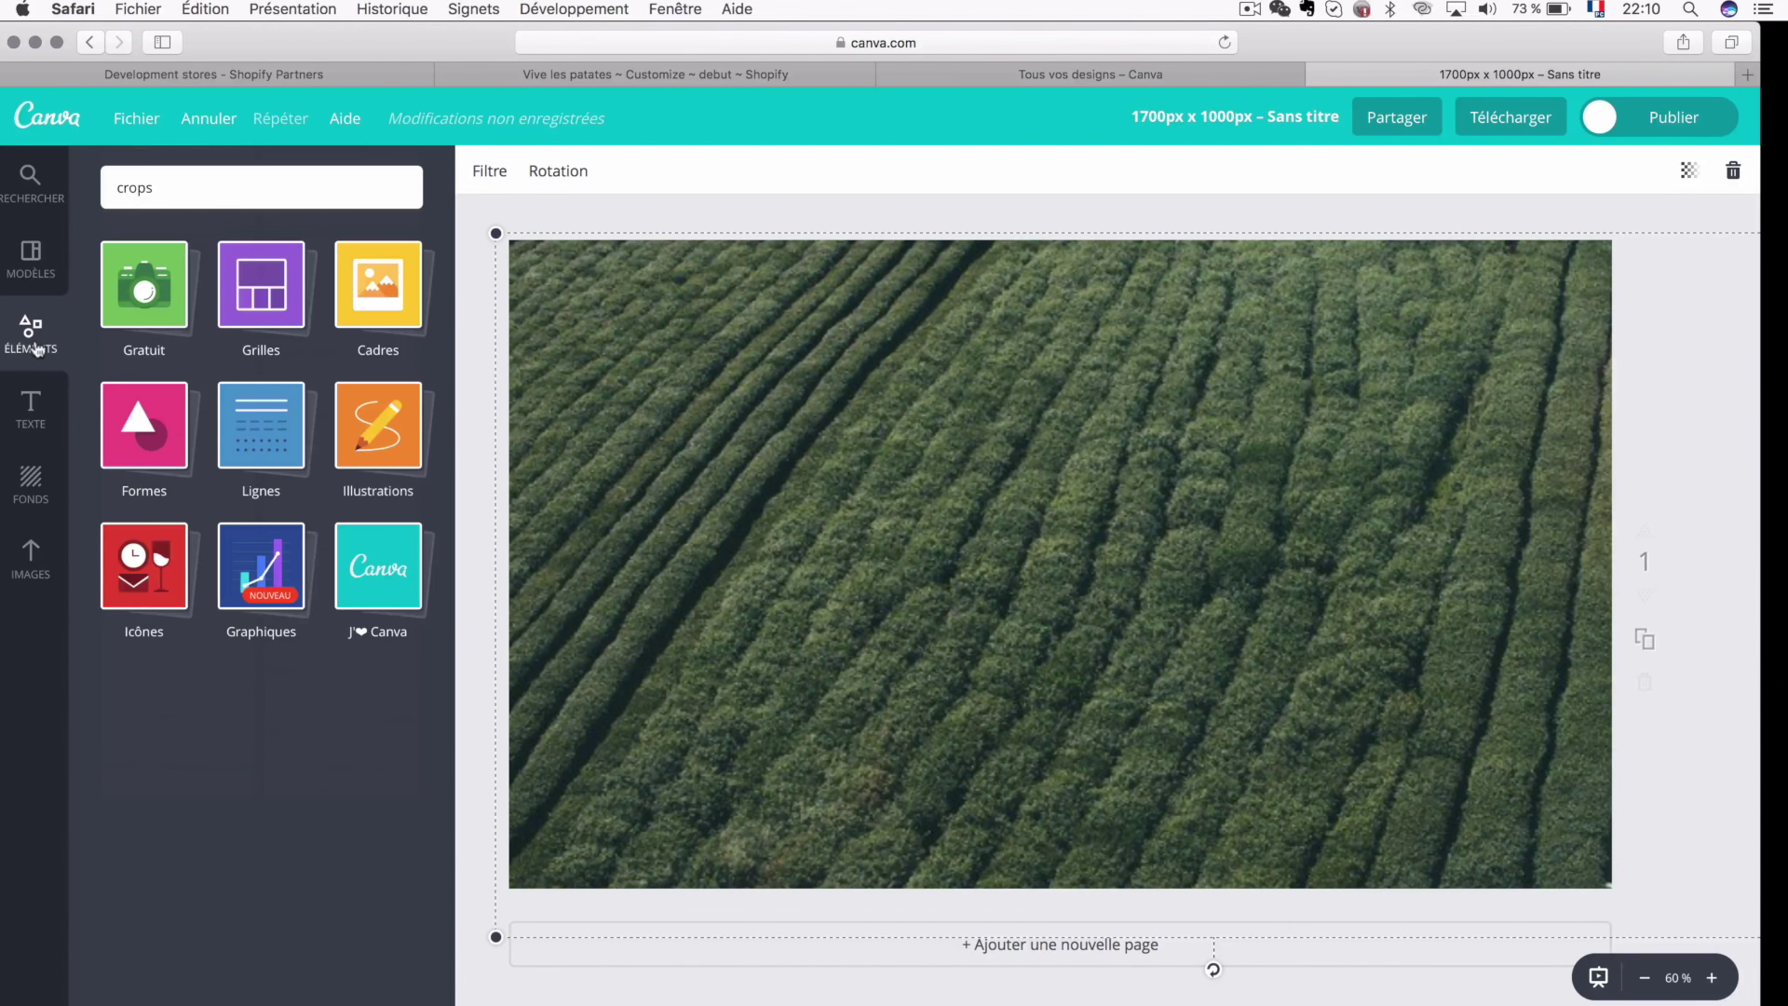
{"action": "left_click", "coordinate": [33, 424]}
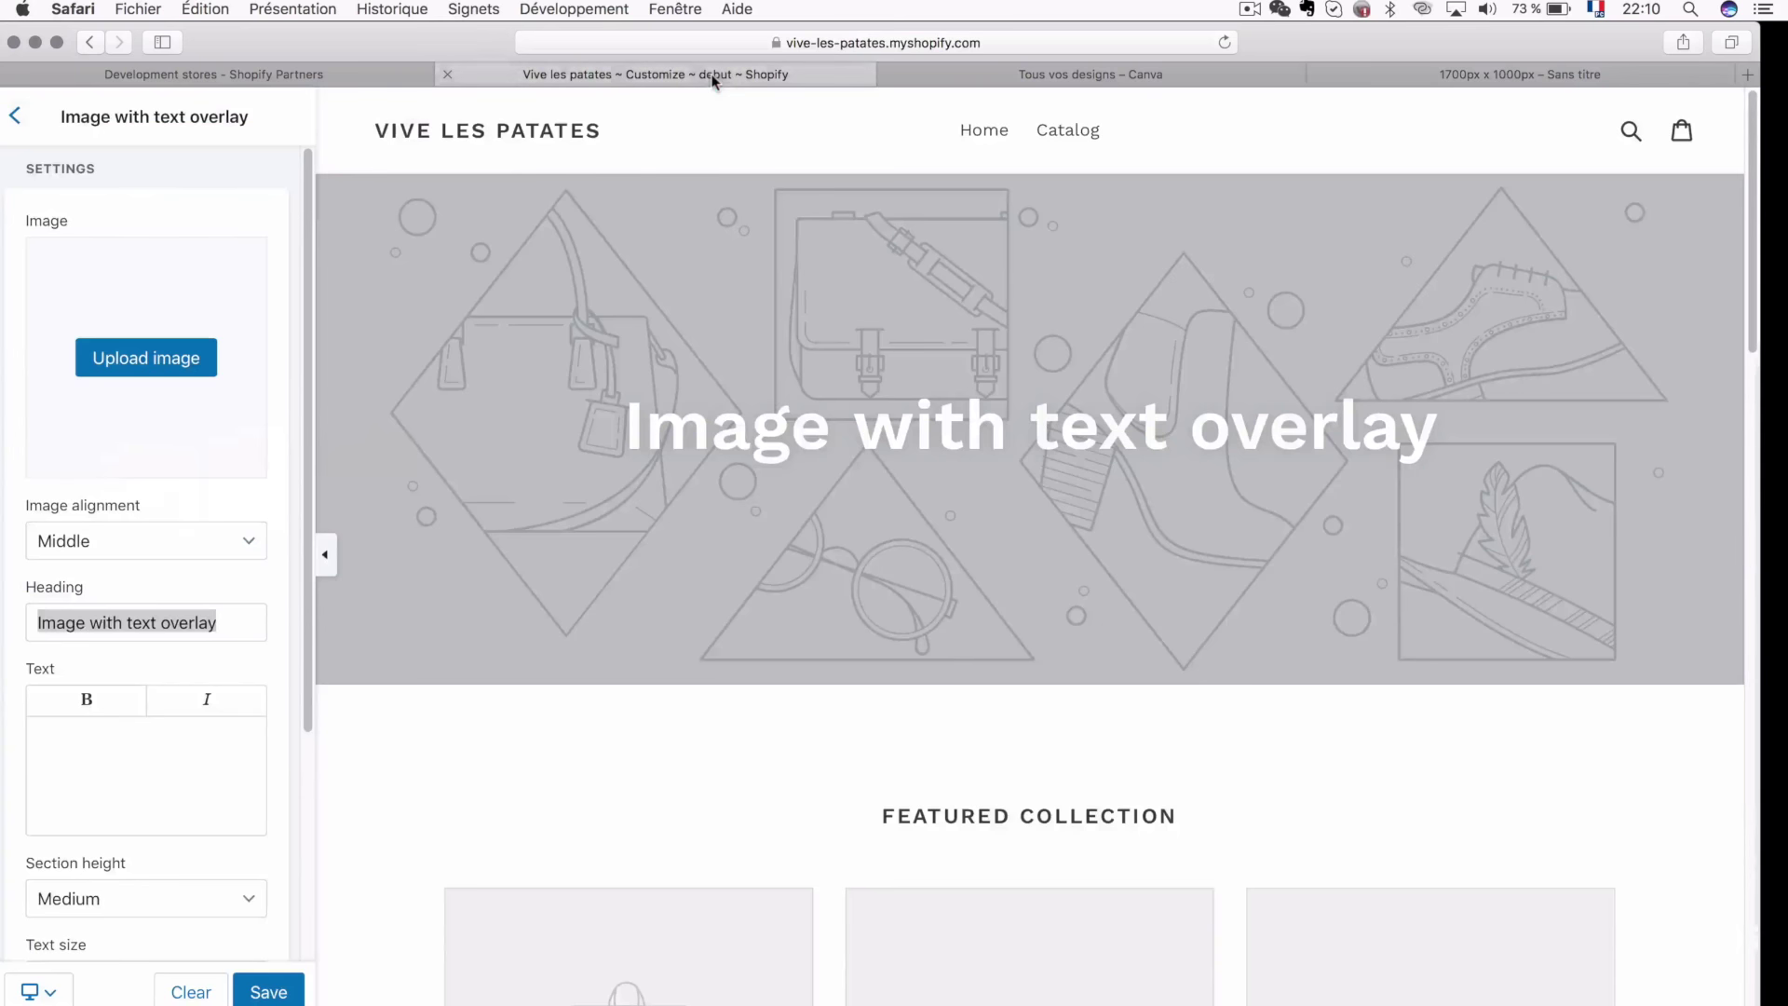
- Switch back to the Shopify theme editor and set the image overlay section's heading to "Bonne Année !"
{"action": "left_click", "coordinate": [707, 67]}
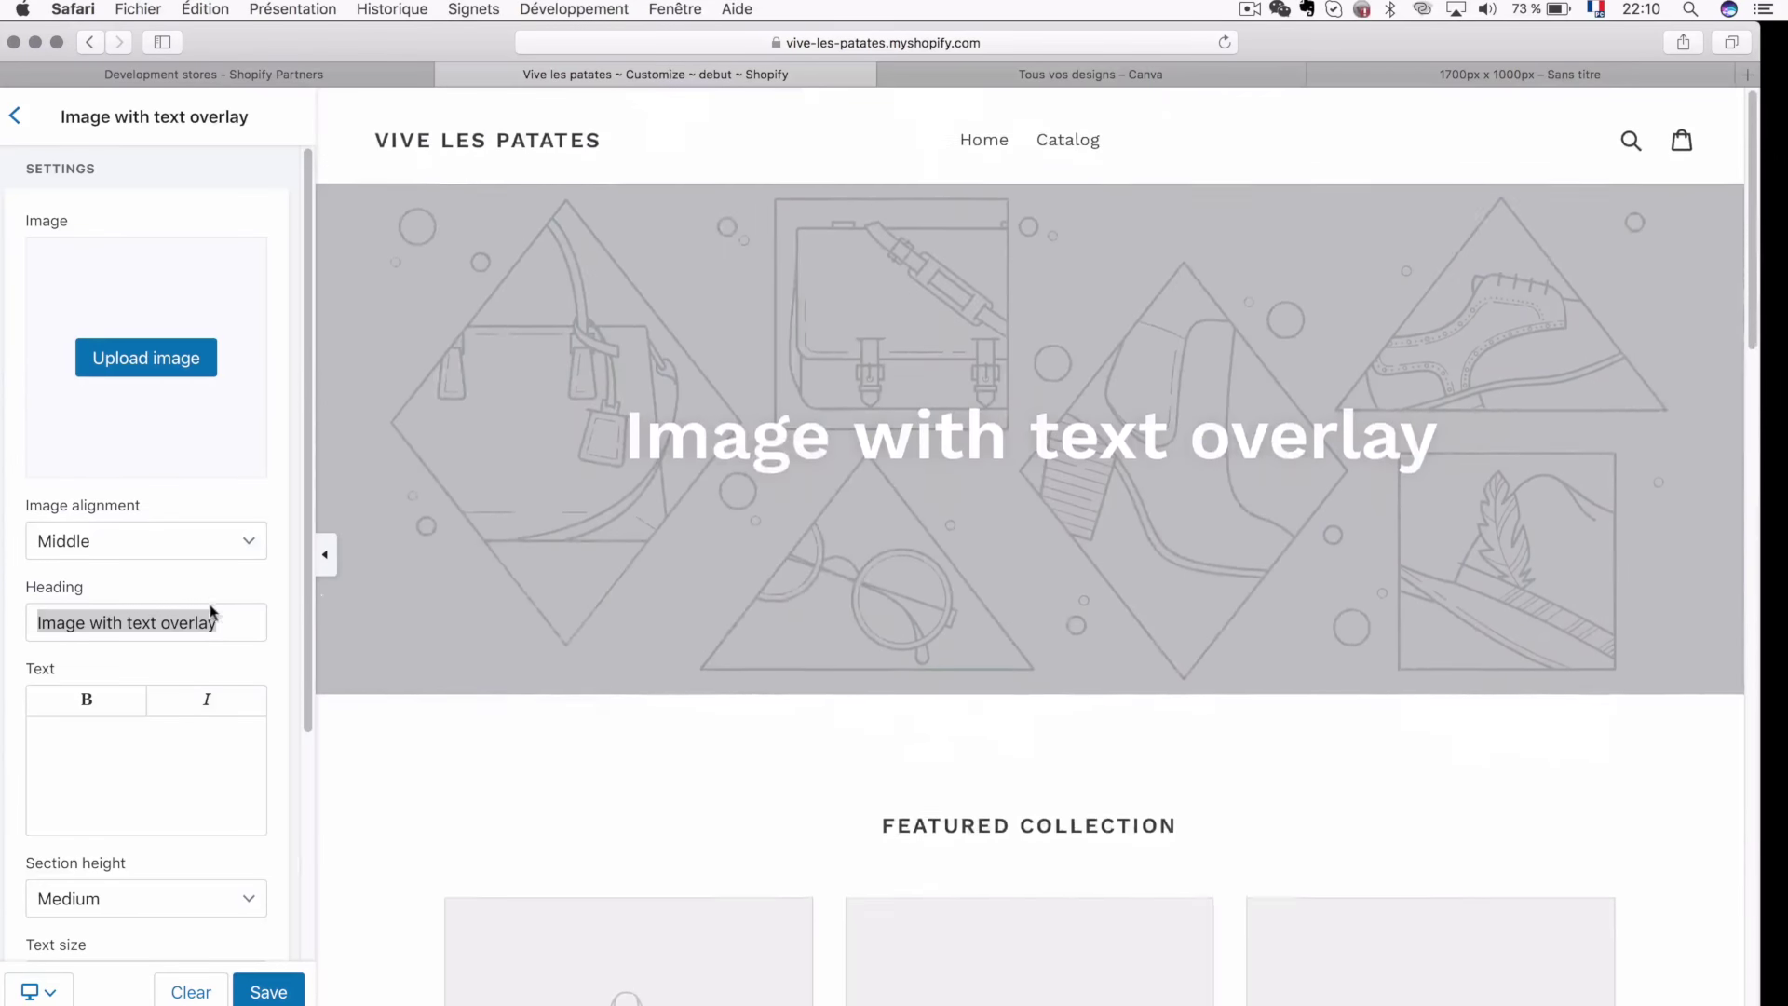
{"action": "triple_click", "coordinate": [225, 619]}
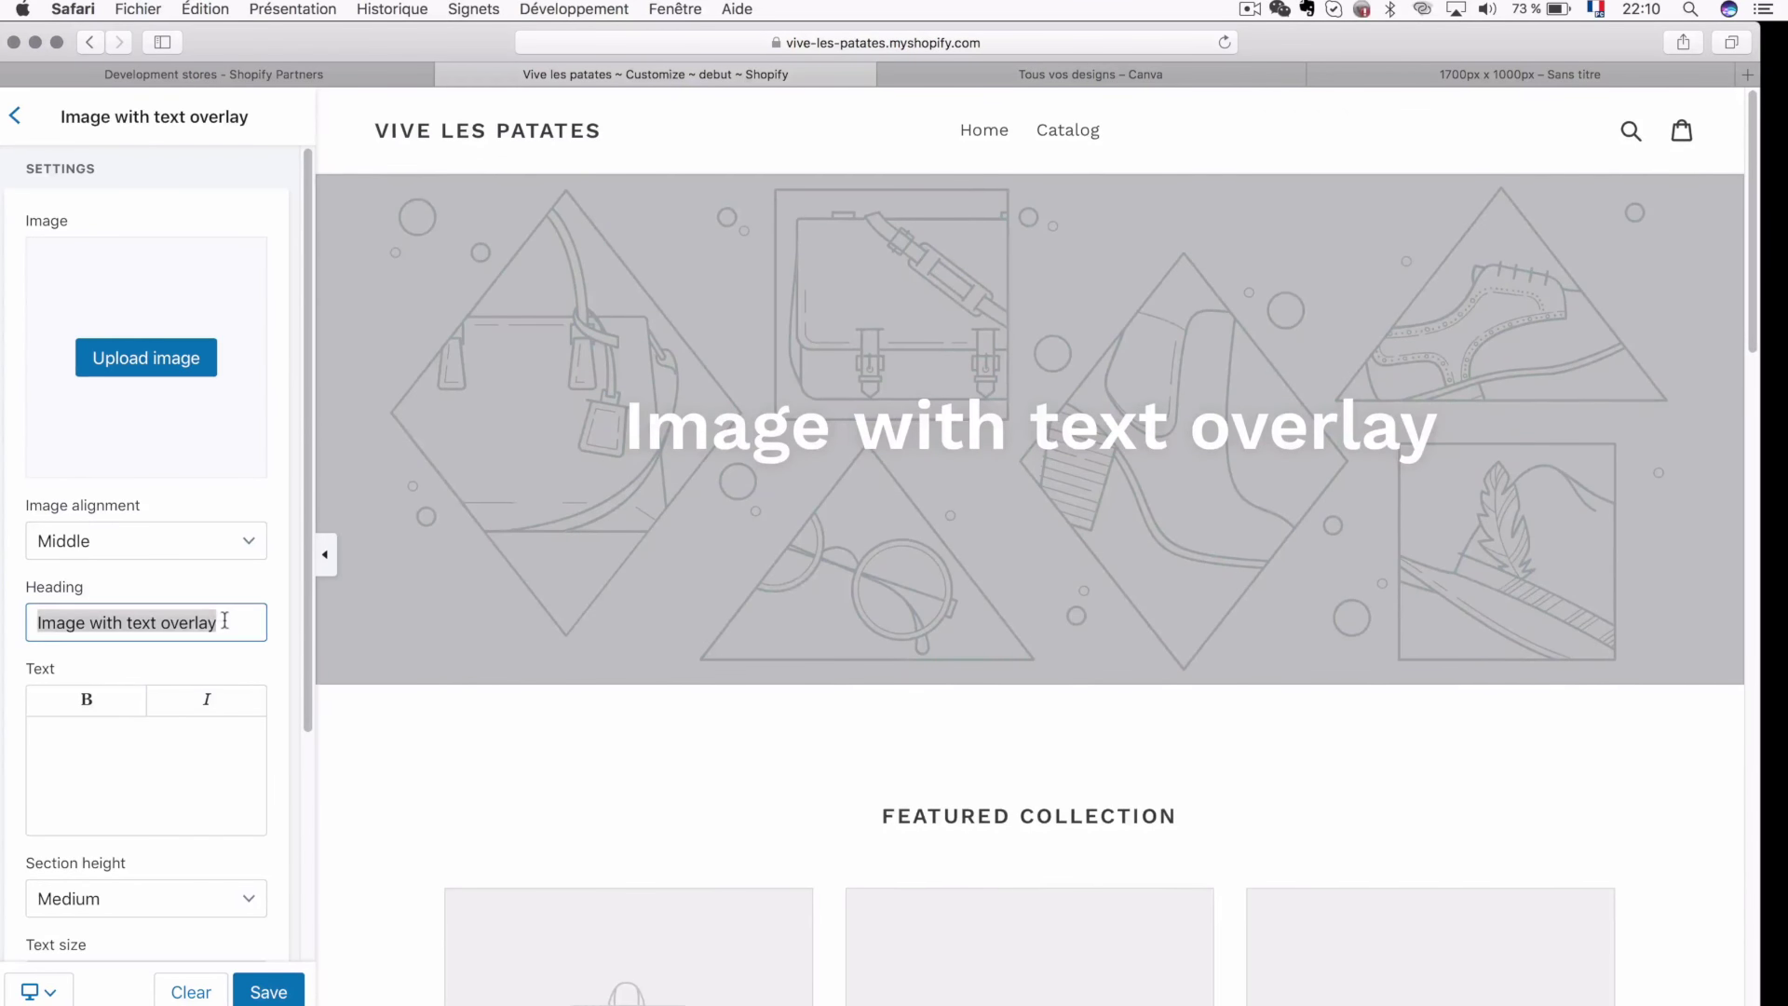
{"action": "type", "text": "Vive"}
{"action": "key", "text": "super+a"}
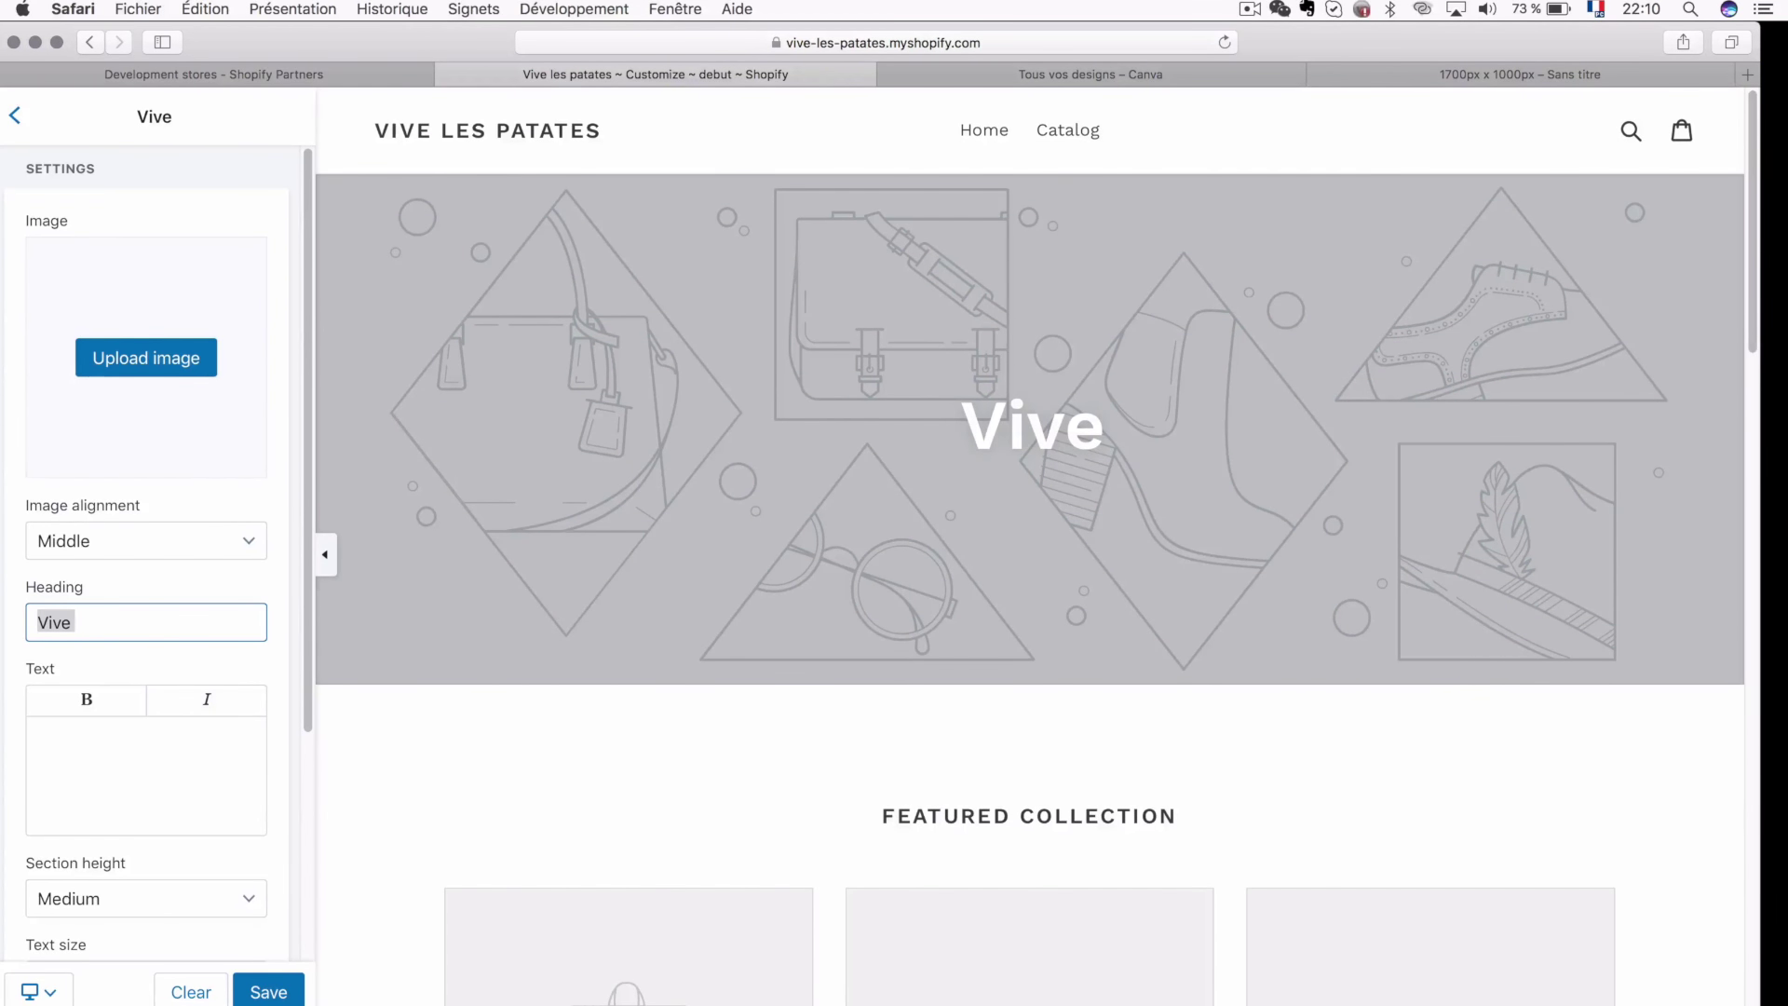
{"action": "key", "text": "BackSpace"}
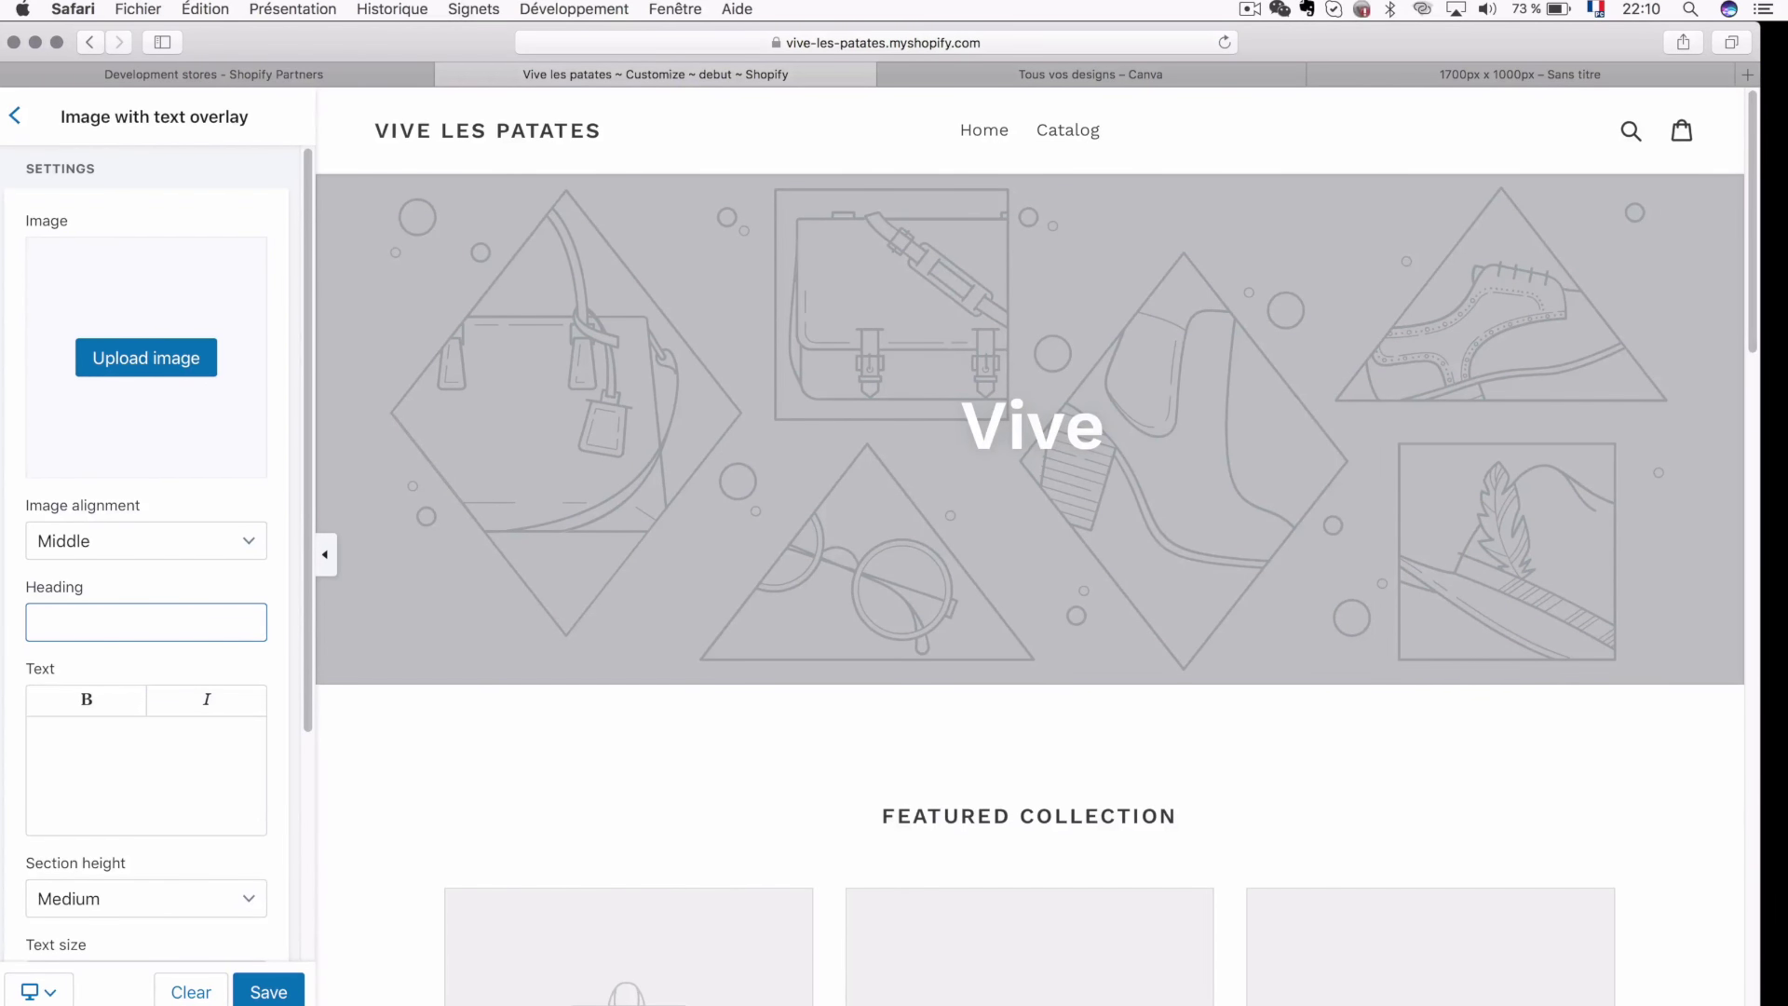
{"action": "type", "text": "Bonne A"}
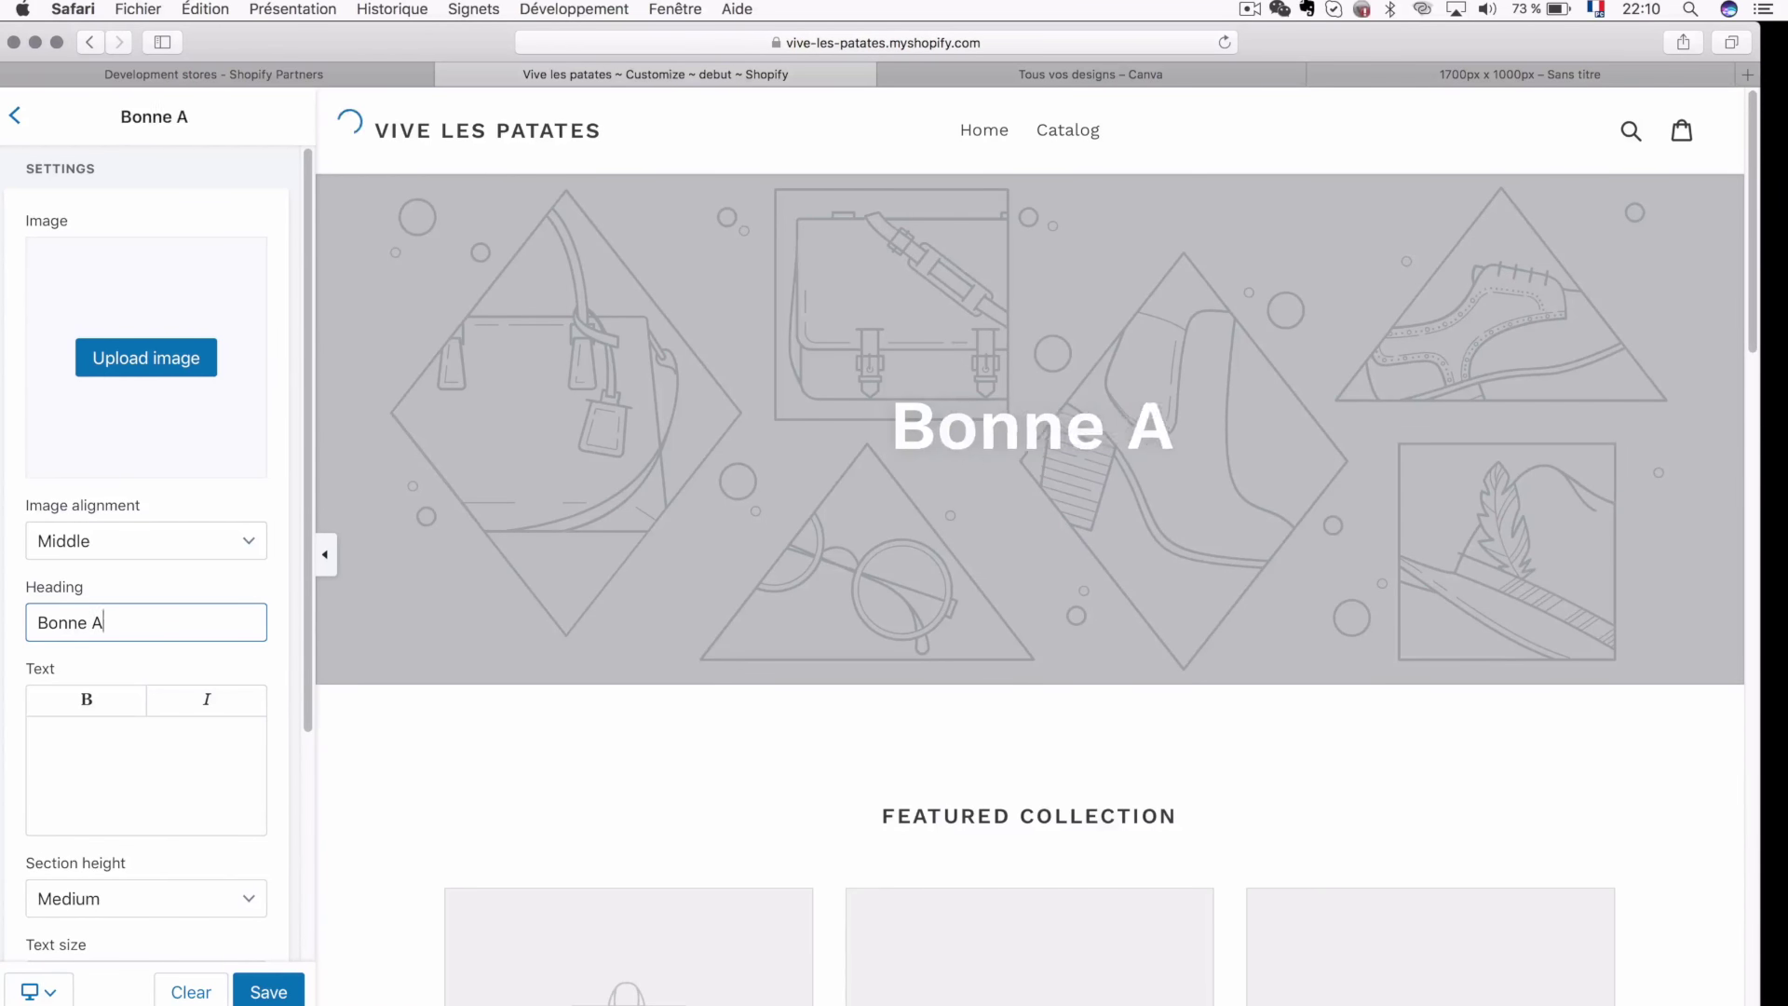
{"action": "type", "text": "nnée !"}
- Enter "Profitez de -20% sur tout le site en plus de la livraison gratuite avec le code PATATE" as the banner's text
{"action": "left_click", "coordinate": [164, 787]}
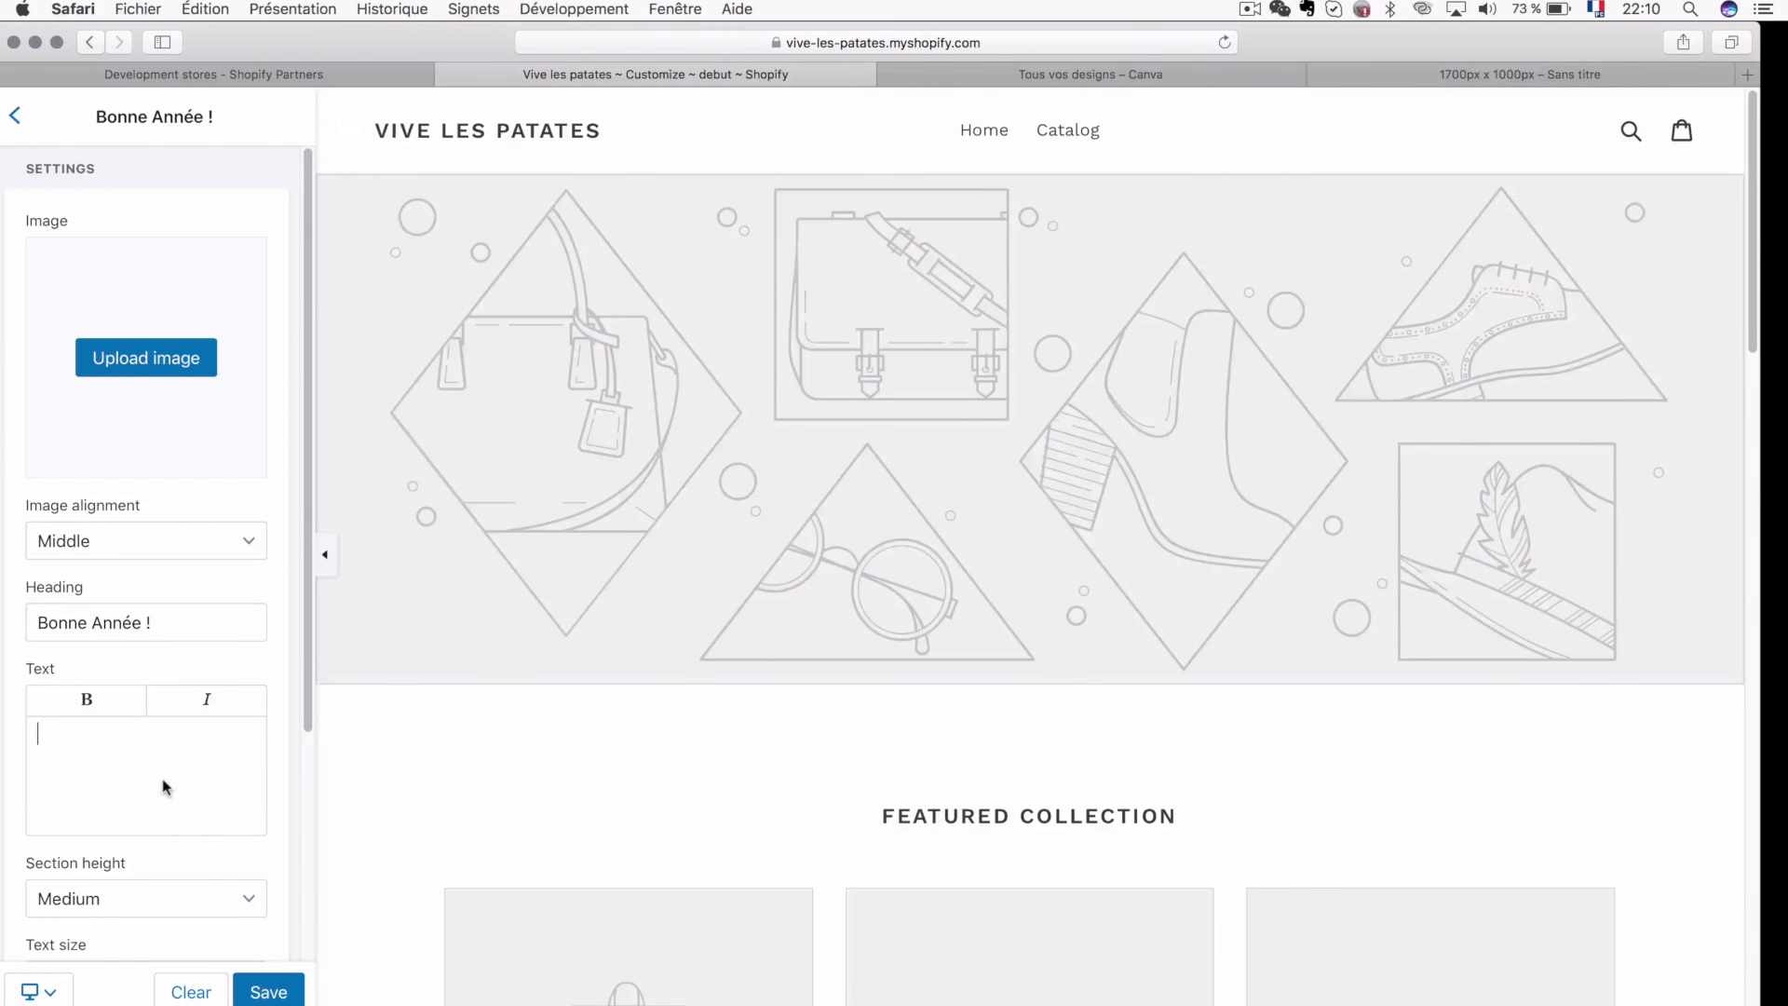
{"action": "type", "text": "Pro"}
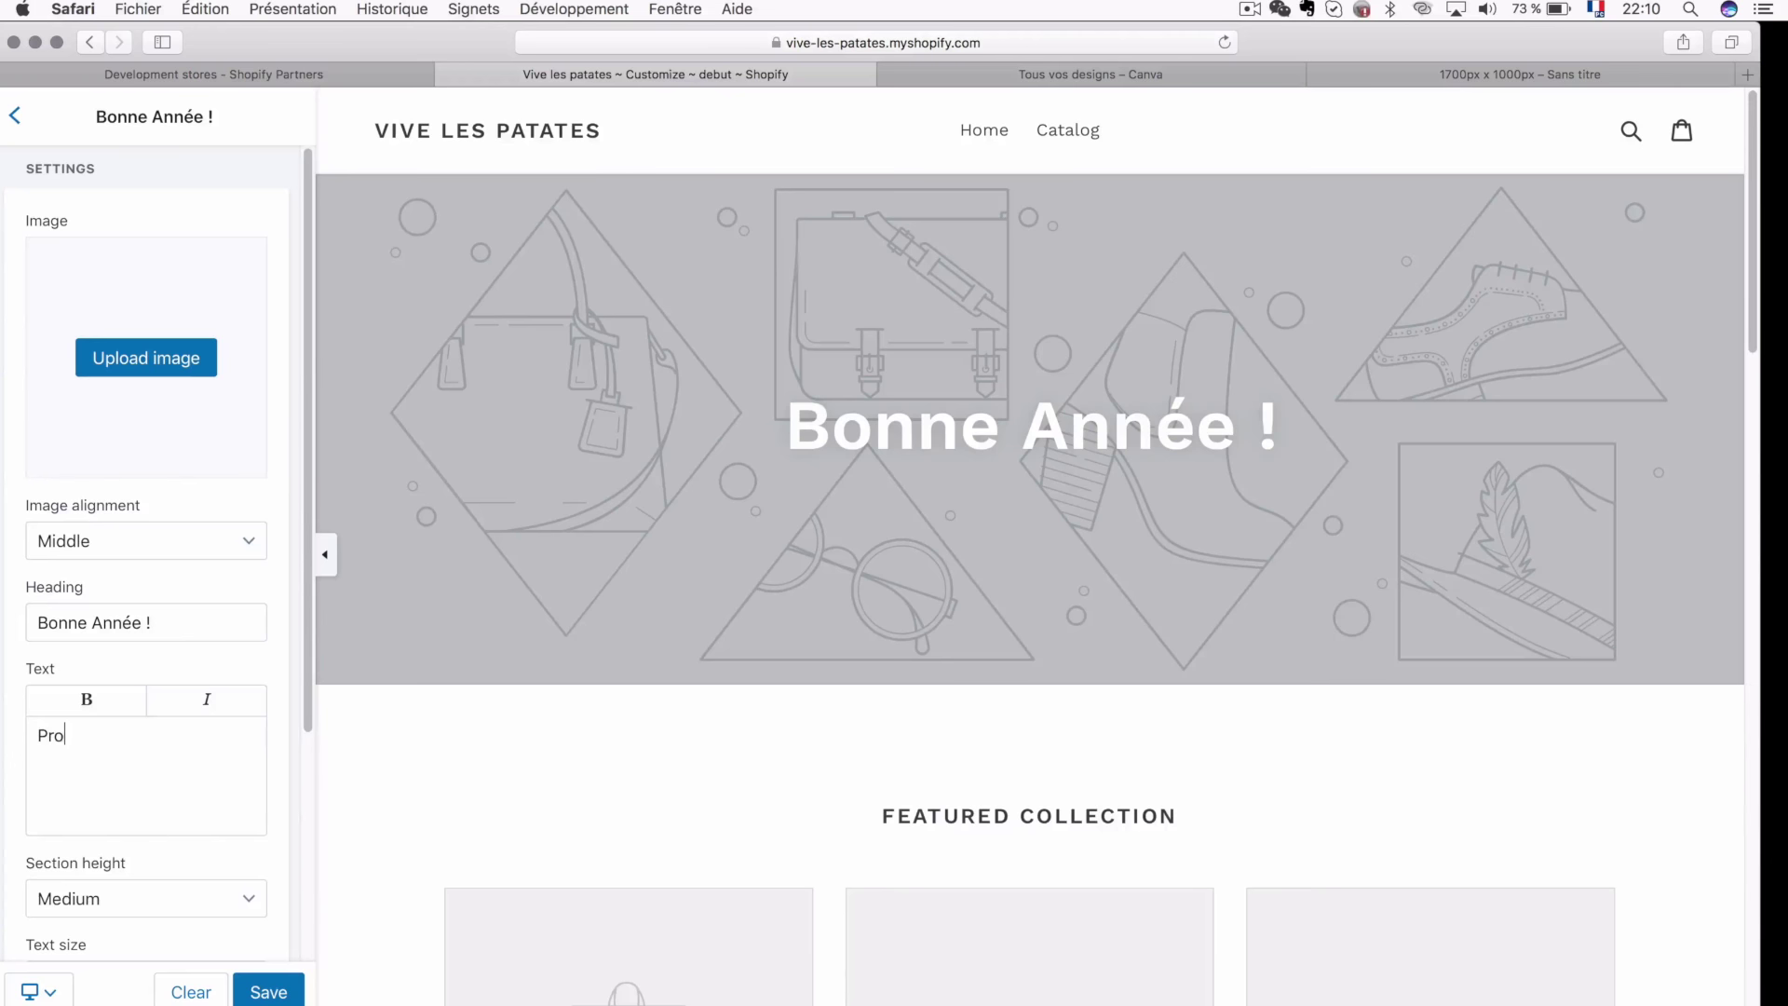
{"action": "type", "text": "fitez de -20% us"}
{"action": "key", "text": "BackSpace"}
{"action": "key", "text": "BackSpace"}
{"action": "type", "text": "que rou"}
{"action": "key", "text": "BackSpace"}
{"action": "key", "text": "BackSpace"}
{"action": "key", "text": "BackSpace"}
{"action": "key", "text": "BackSpace"}
{"action": "key", "text": "BackSpace"}
{"action": "key", "text": "BackSpace"}
{"action": "key", "text": "BackSpace"}
{"action": "type", "text": "sur tout le site en plus de la livraison gratuite avec le code PATATE"}
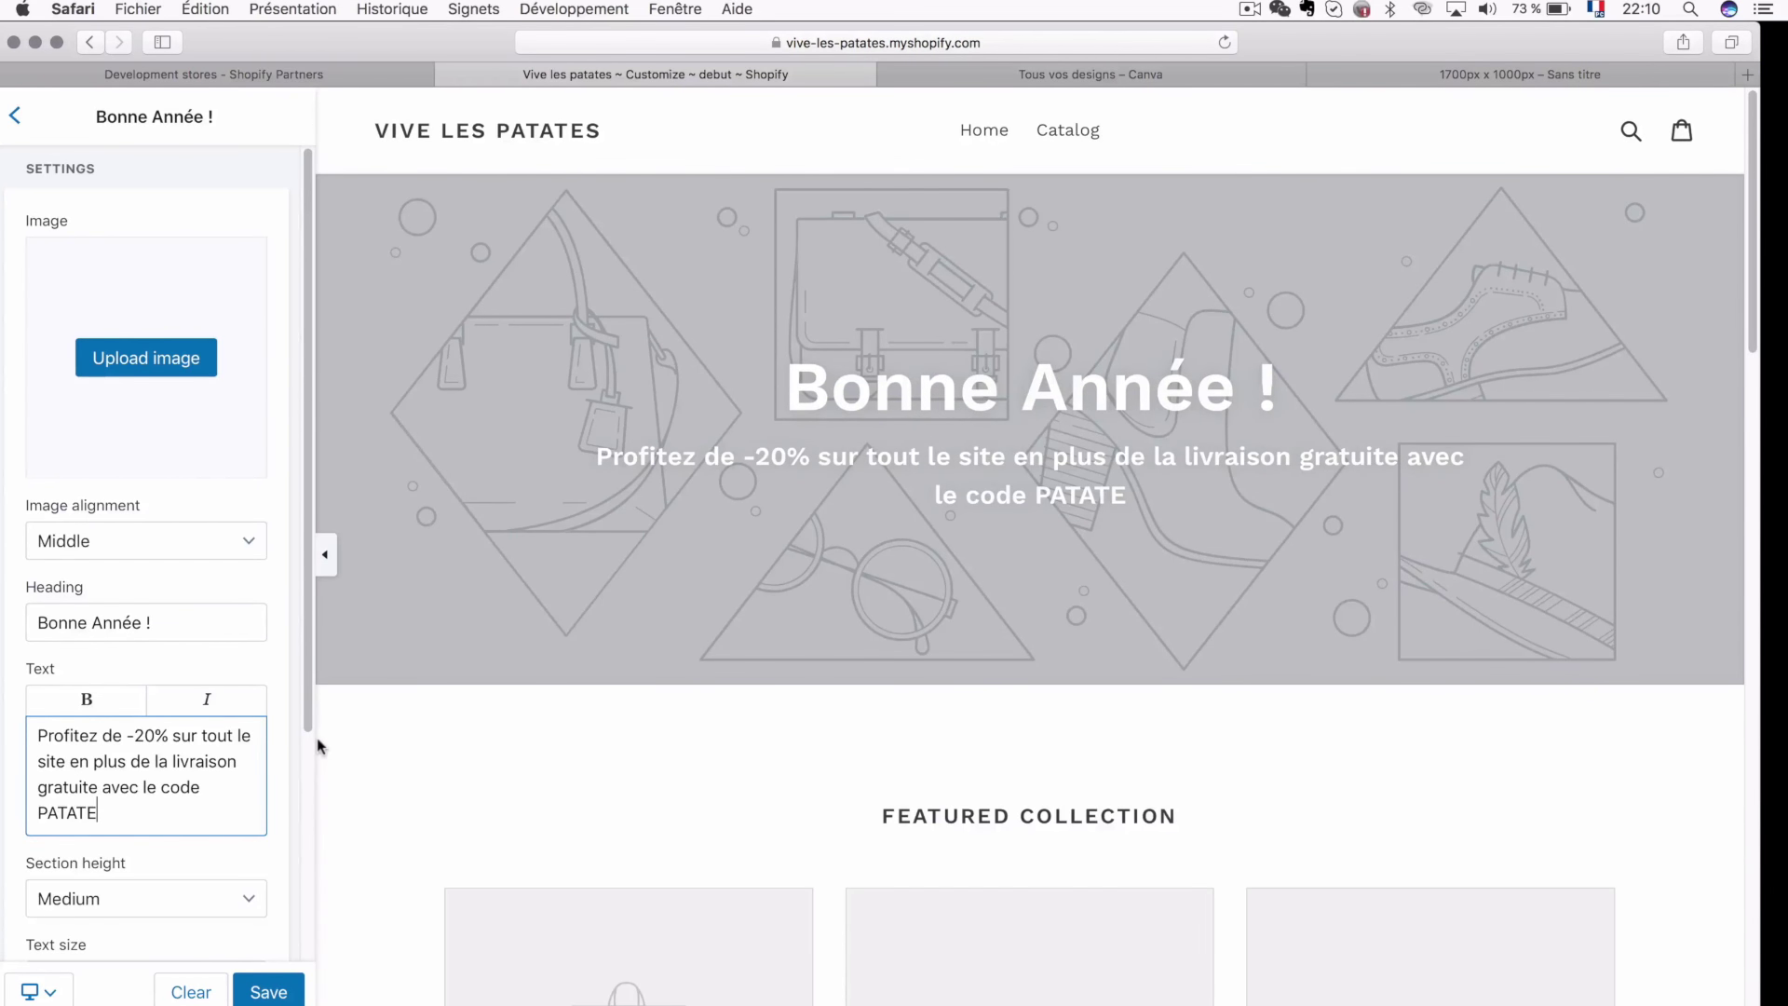
- Add a line break before "livraison gratuite" in the banner's text
{"action": "left_click", "coordinate": [100, 787]}
{"action": "key", "text": "Return"}
{"action": "key", "text": "BackSpace"}
{"action": "left_click", "coordinate": [172, 761]}
{"action": "key", "text": "Return"}
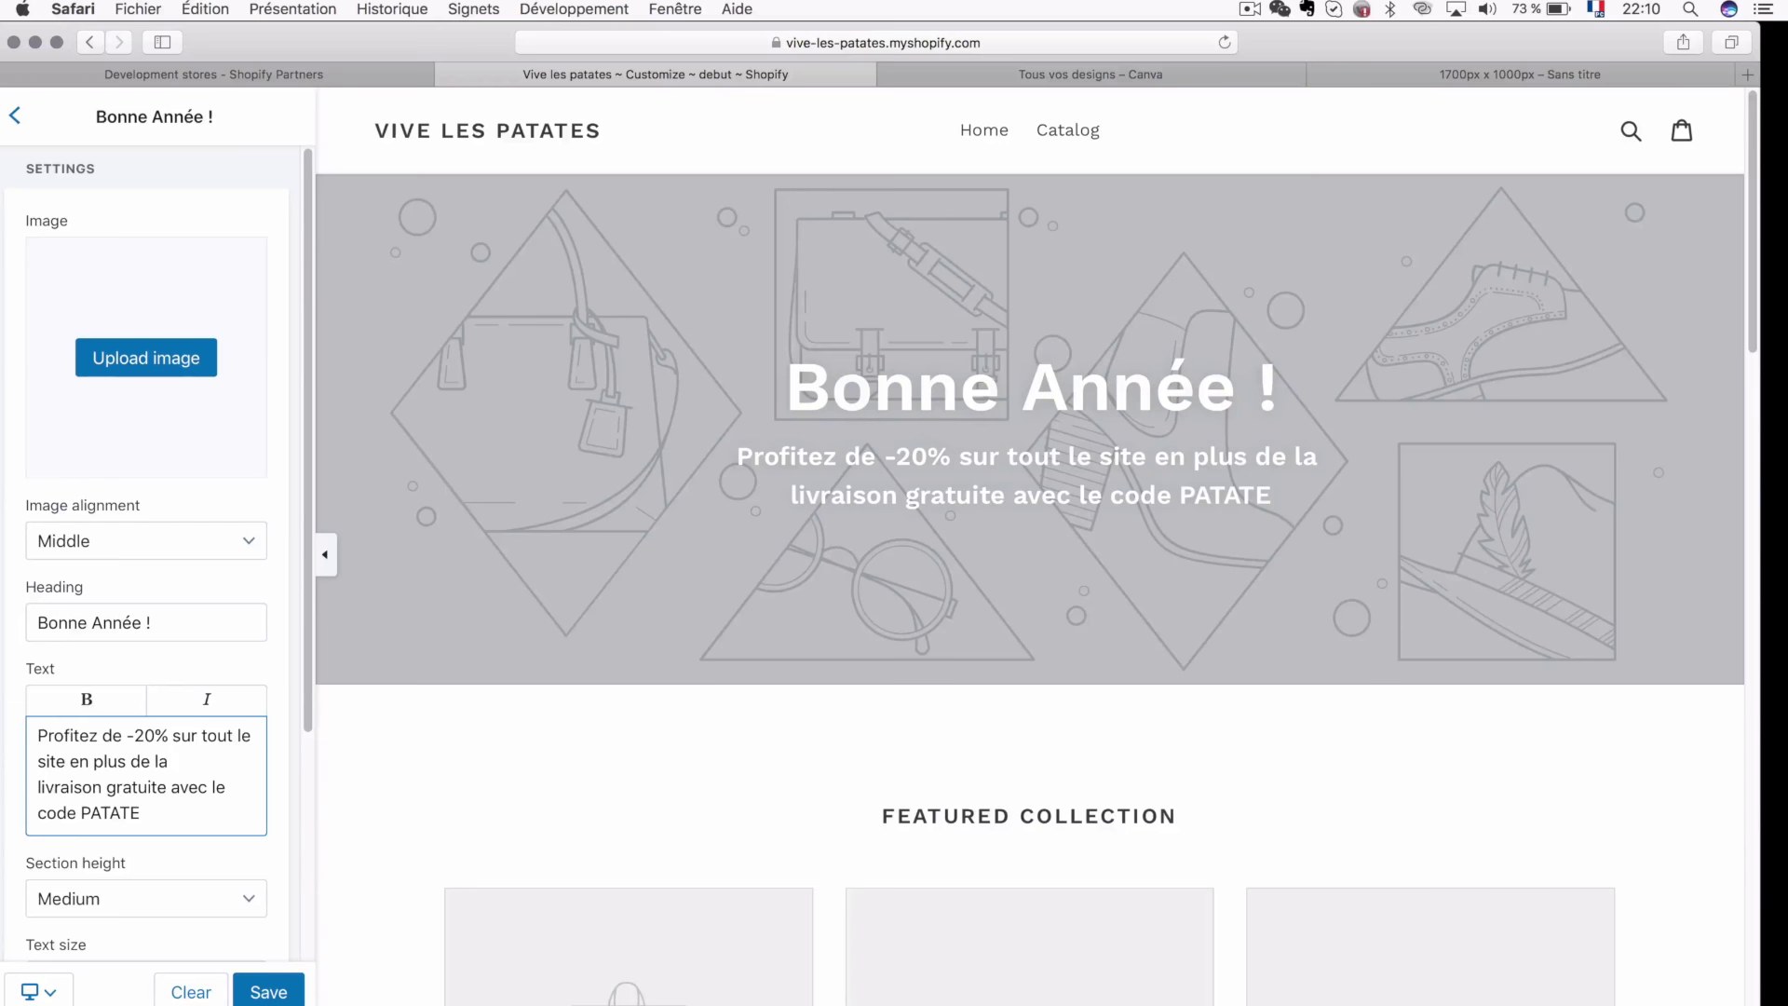
- Clear both the text and the heading of the image overlay section
{"action": "key", "text": "super+a"}
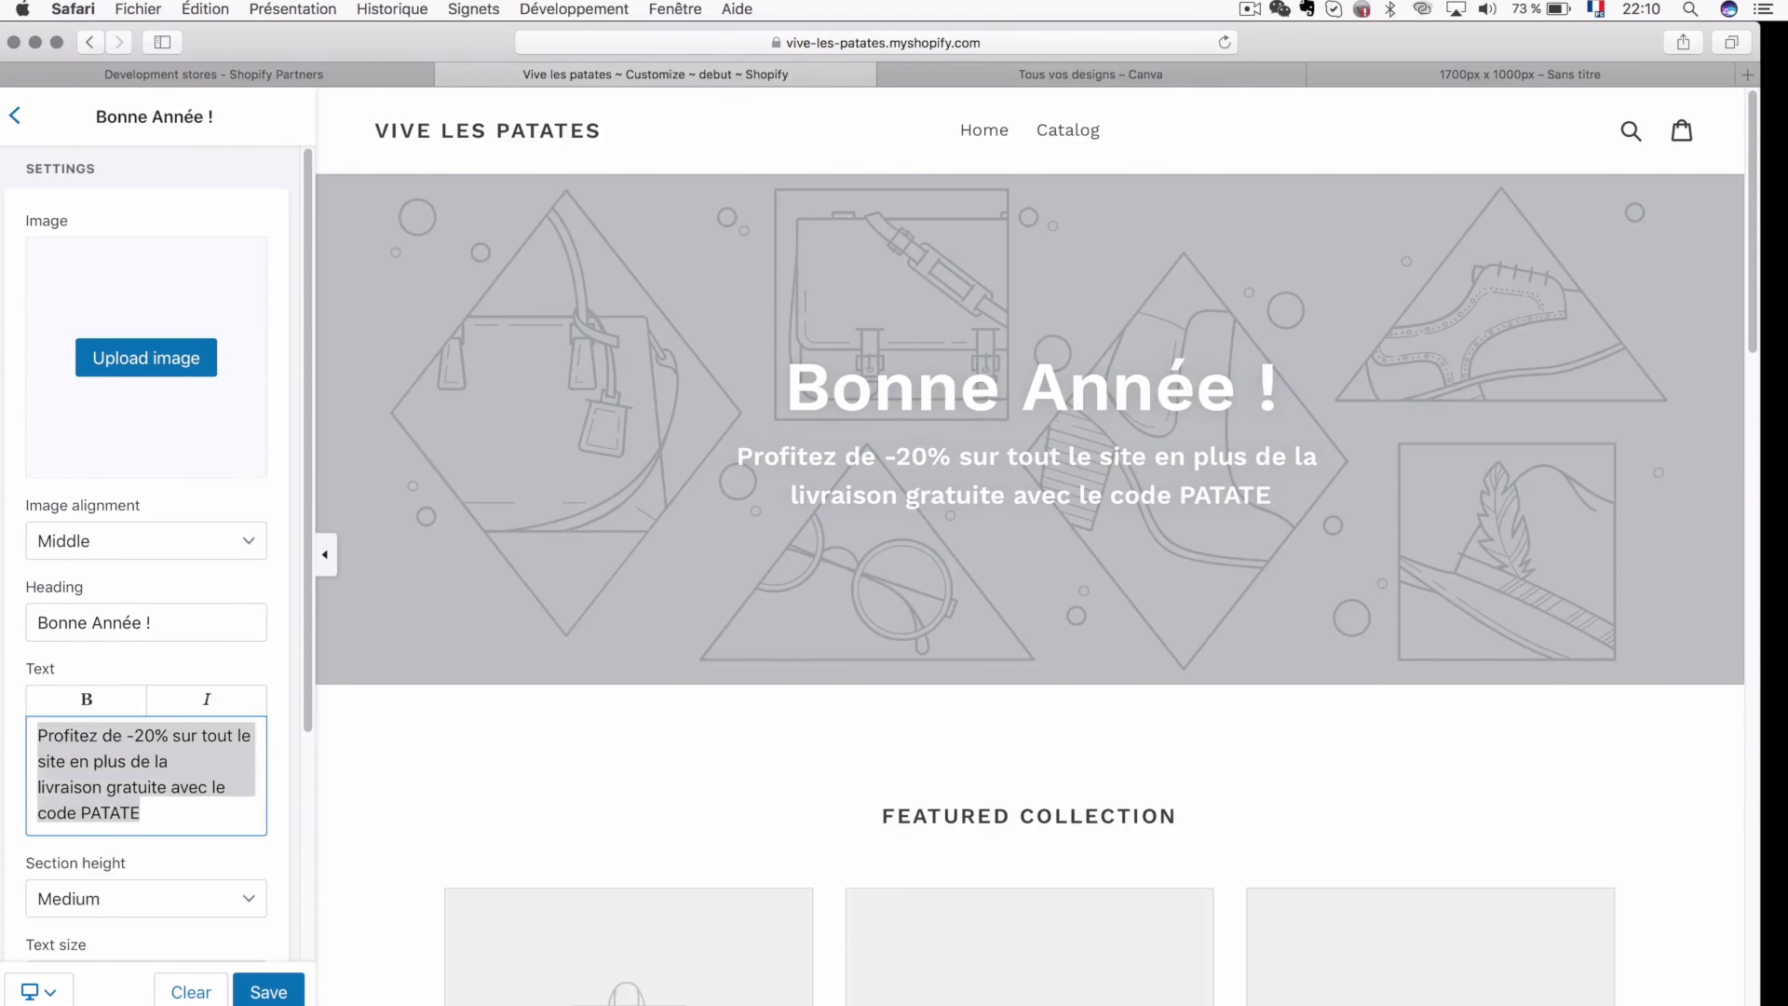
{"action": "key", "text": "BackSpace"}
{"action": "left_click", "coordinate": [179, 619]}
{"action": "key", "text": "super+a"}
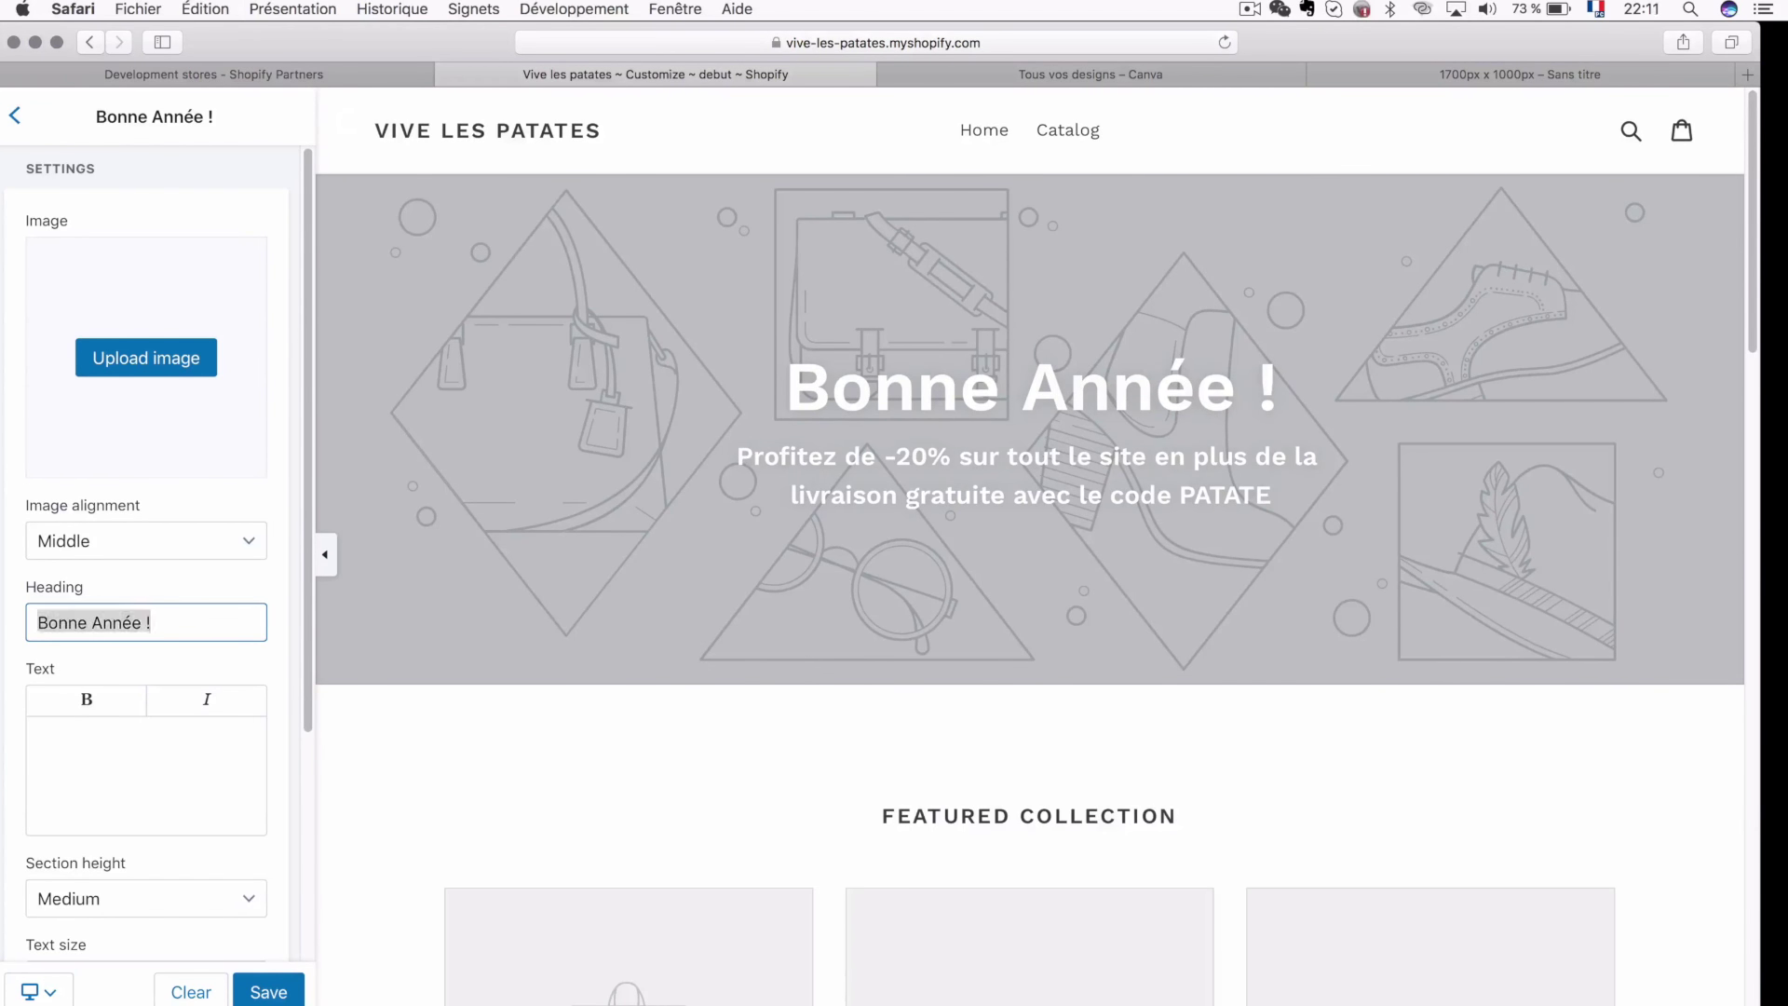
{"action": "key", "text": "BackSpace"}
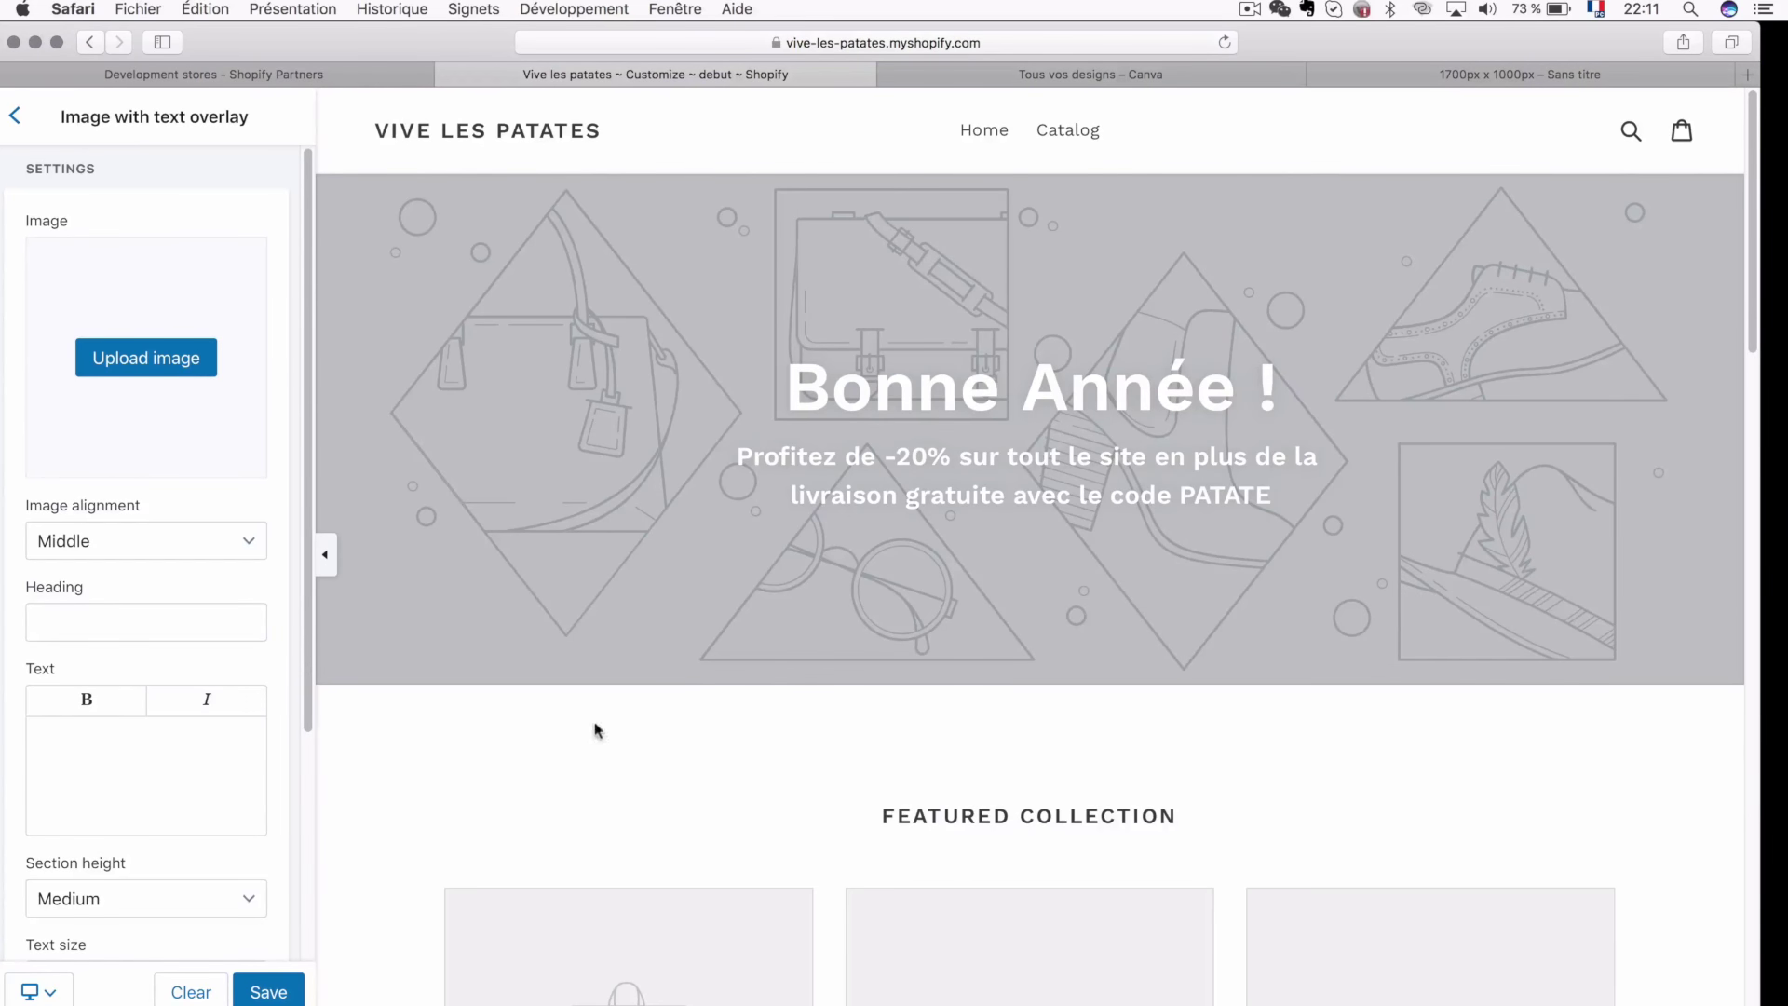
- Switch to the Canva banner design and add a title reading "BONNE ANNEE" over the field photo
{"action": "left_click", "coordinate": [1393, 78]}
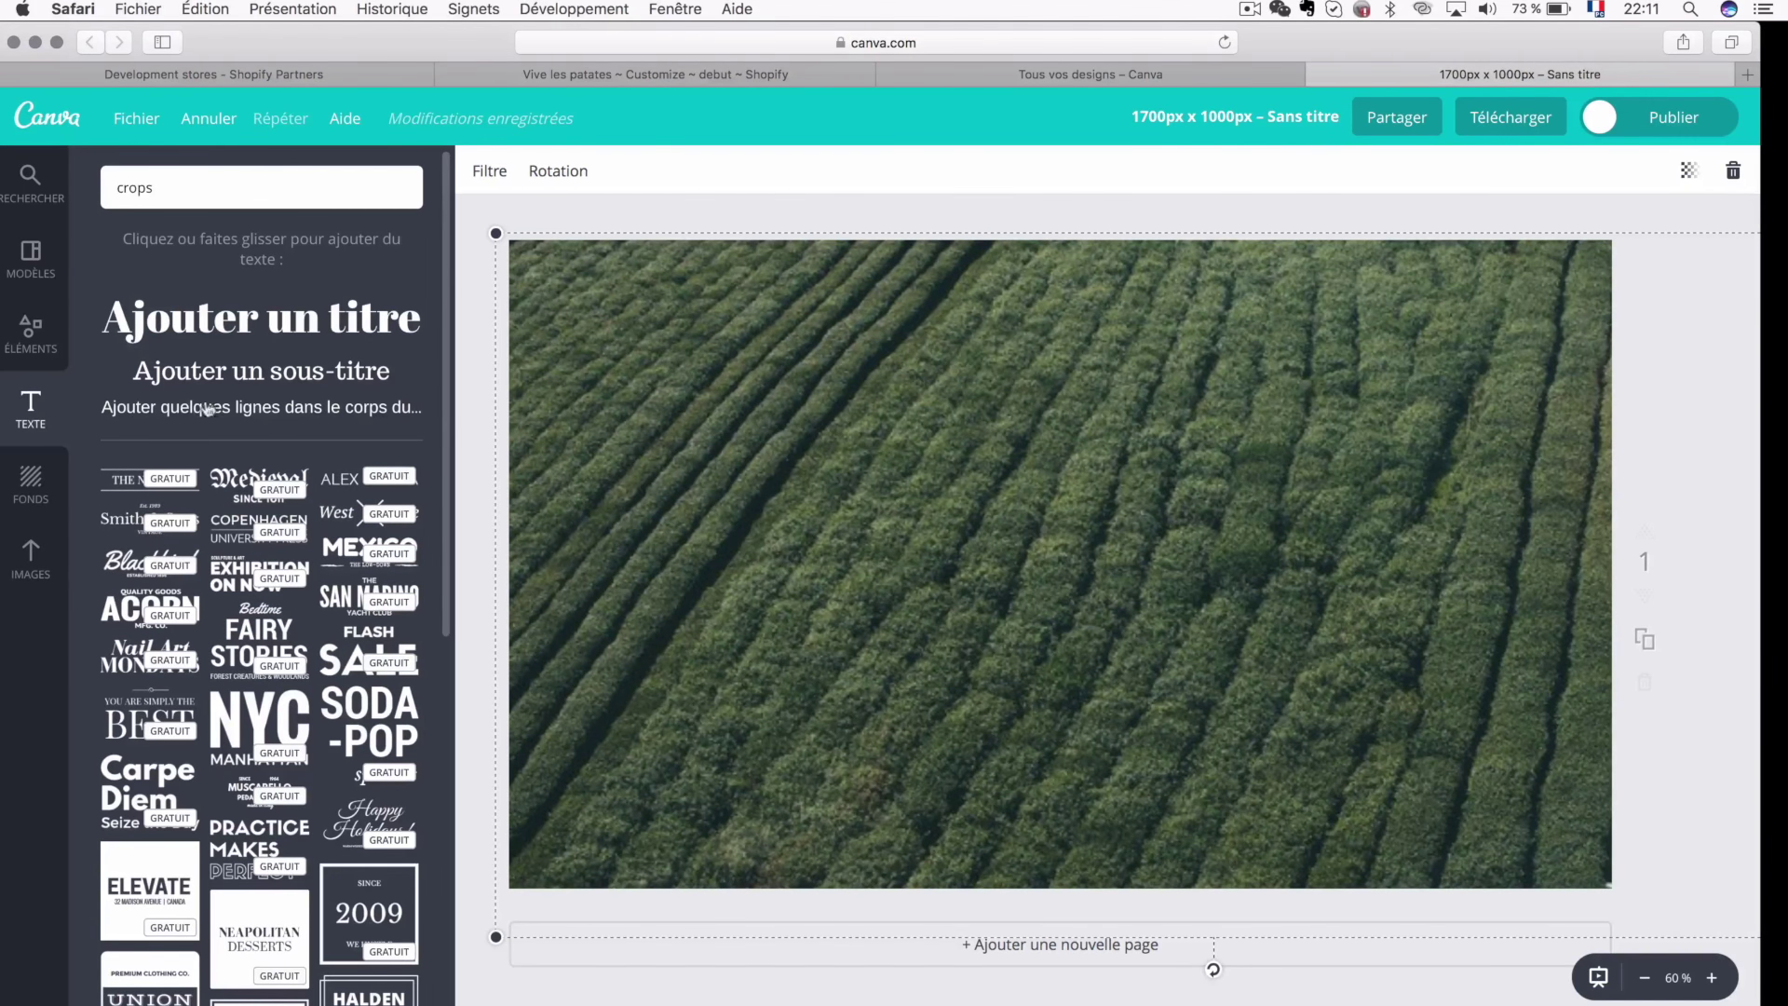
{"action": "left_click_drag", "start_coordinate": [226, 330], "coordinate": [965, 578]}
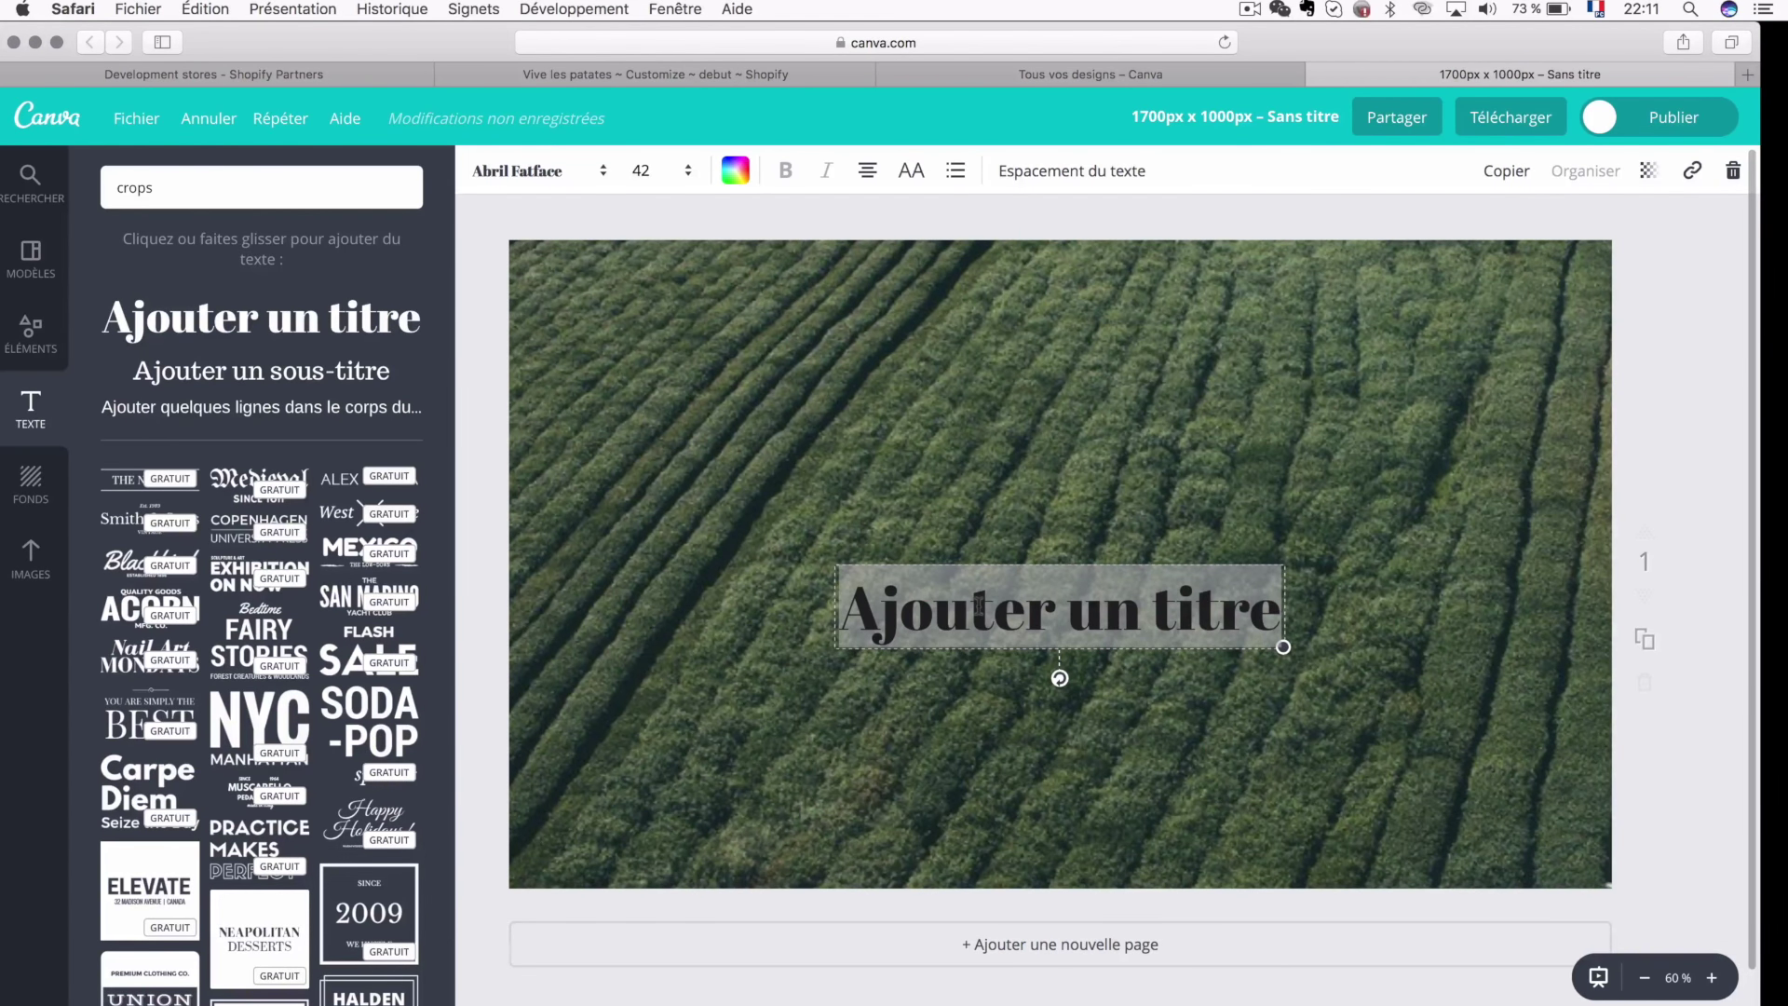
{"action": "scroll", "coordinate": [222, 871], "scroll_direction": "down", "scroll_amount": 7}
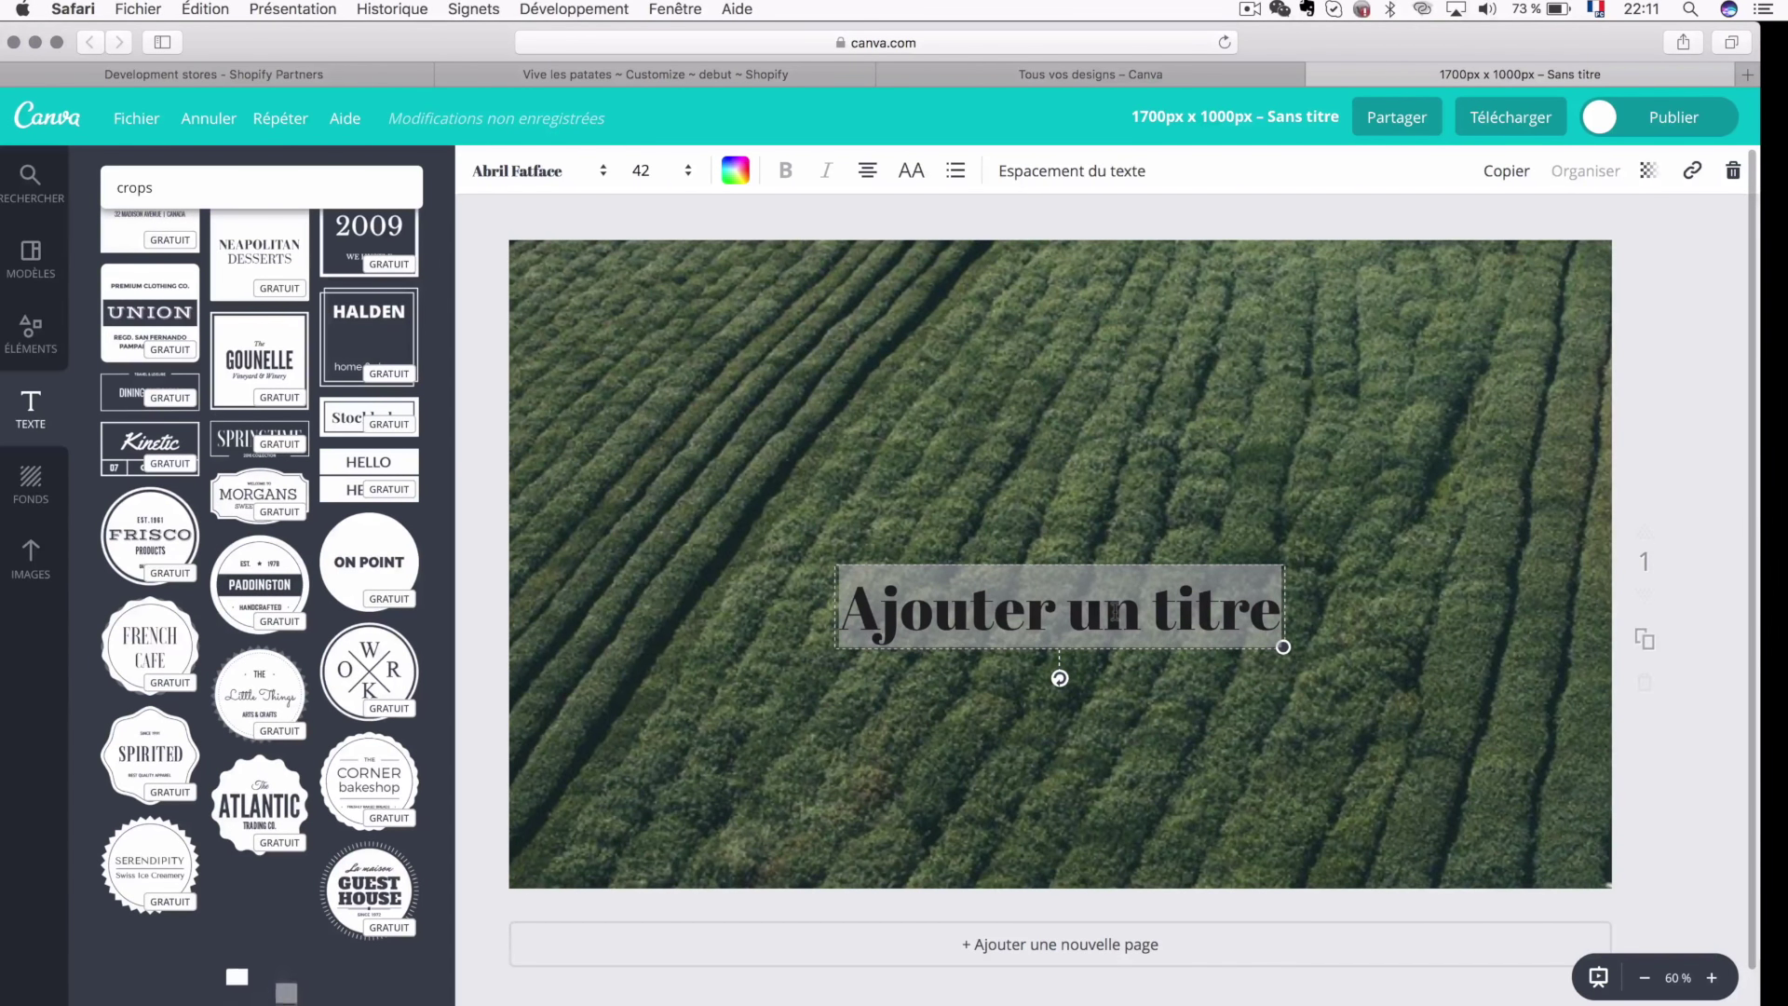
{"action": "type", "text": "B"}
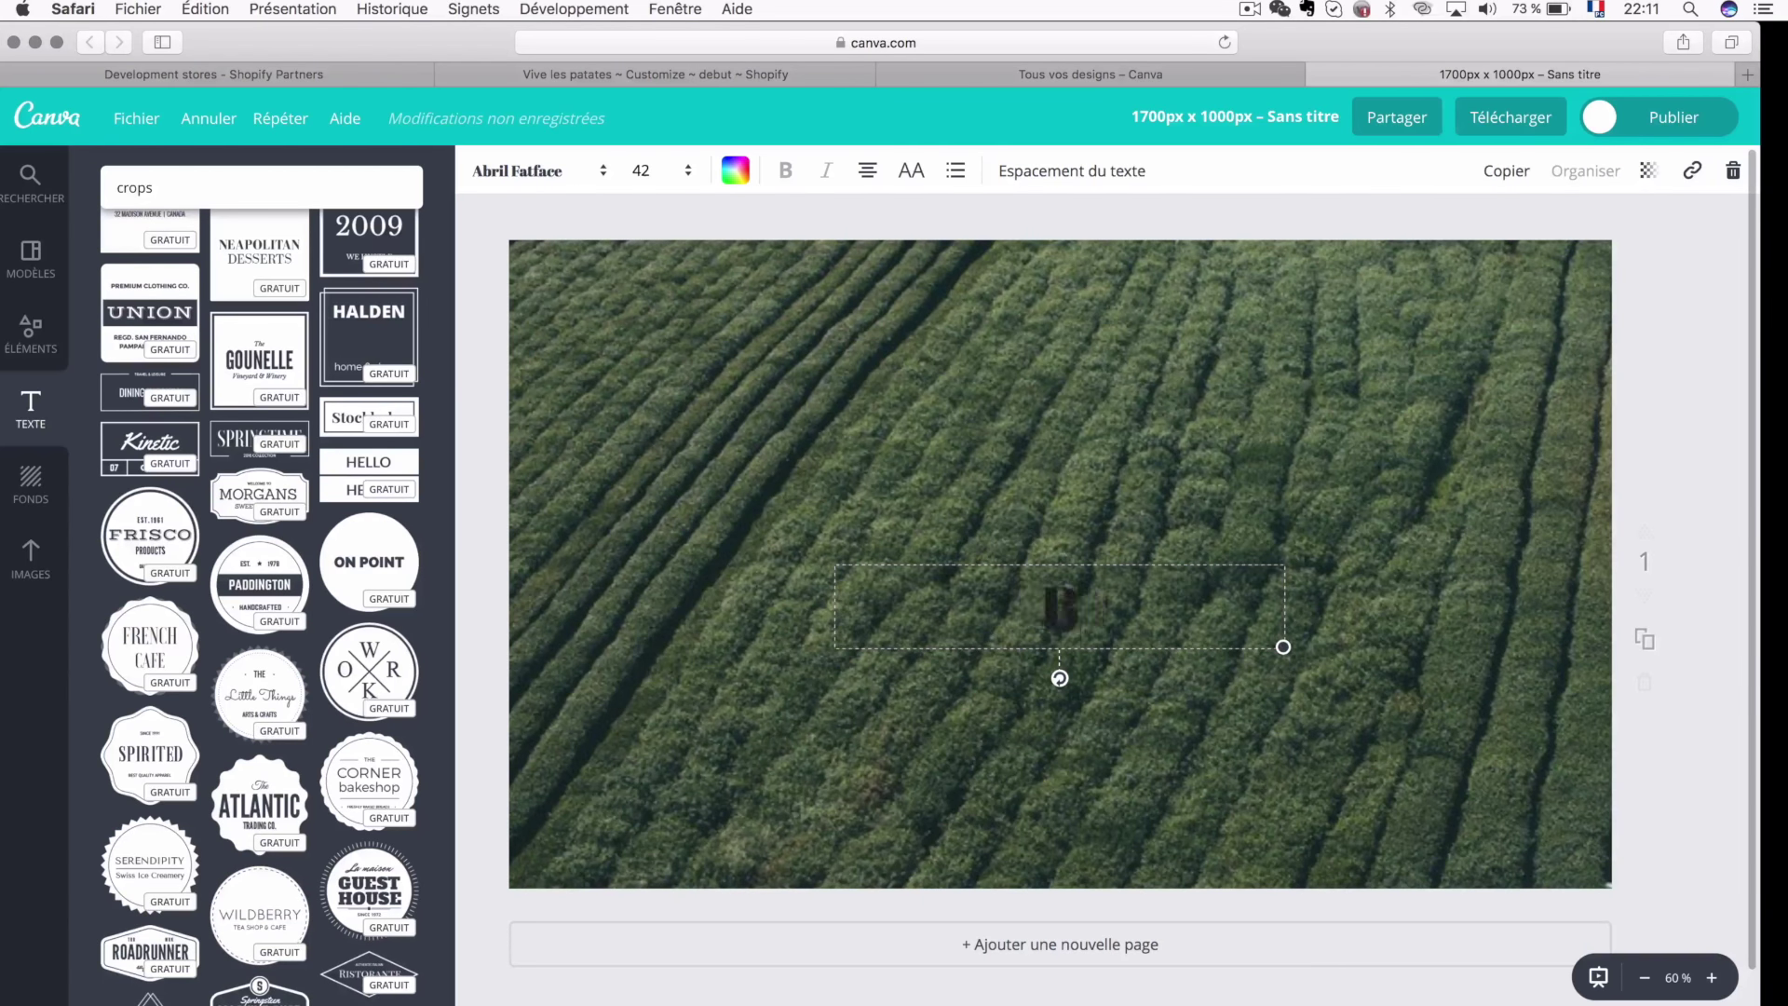
{"action": "type", "text": "ONNE"}
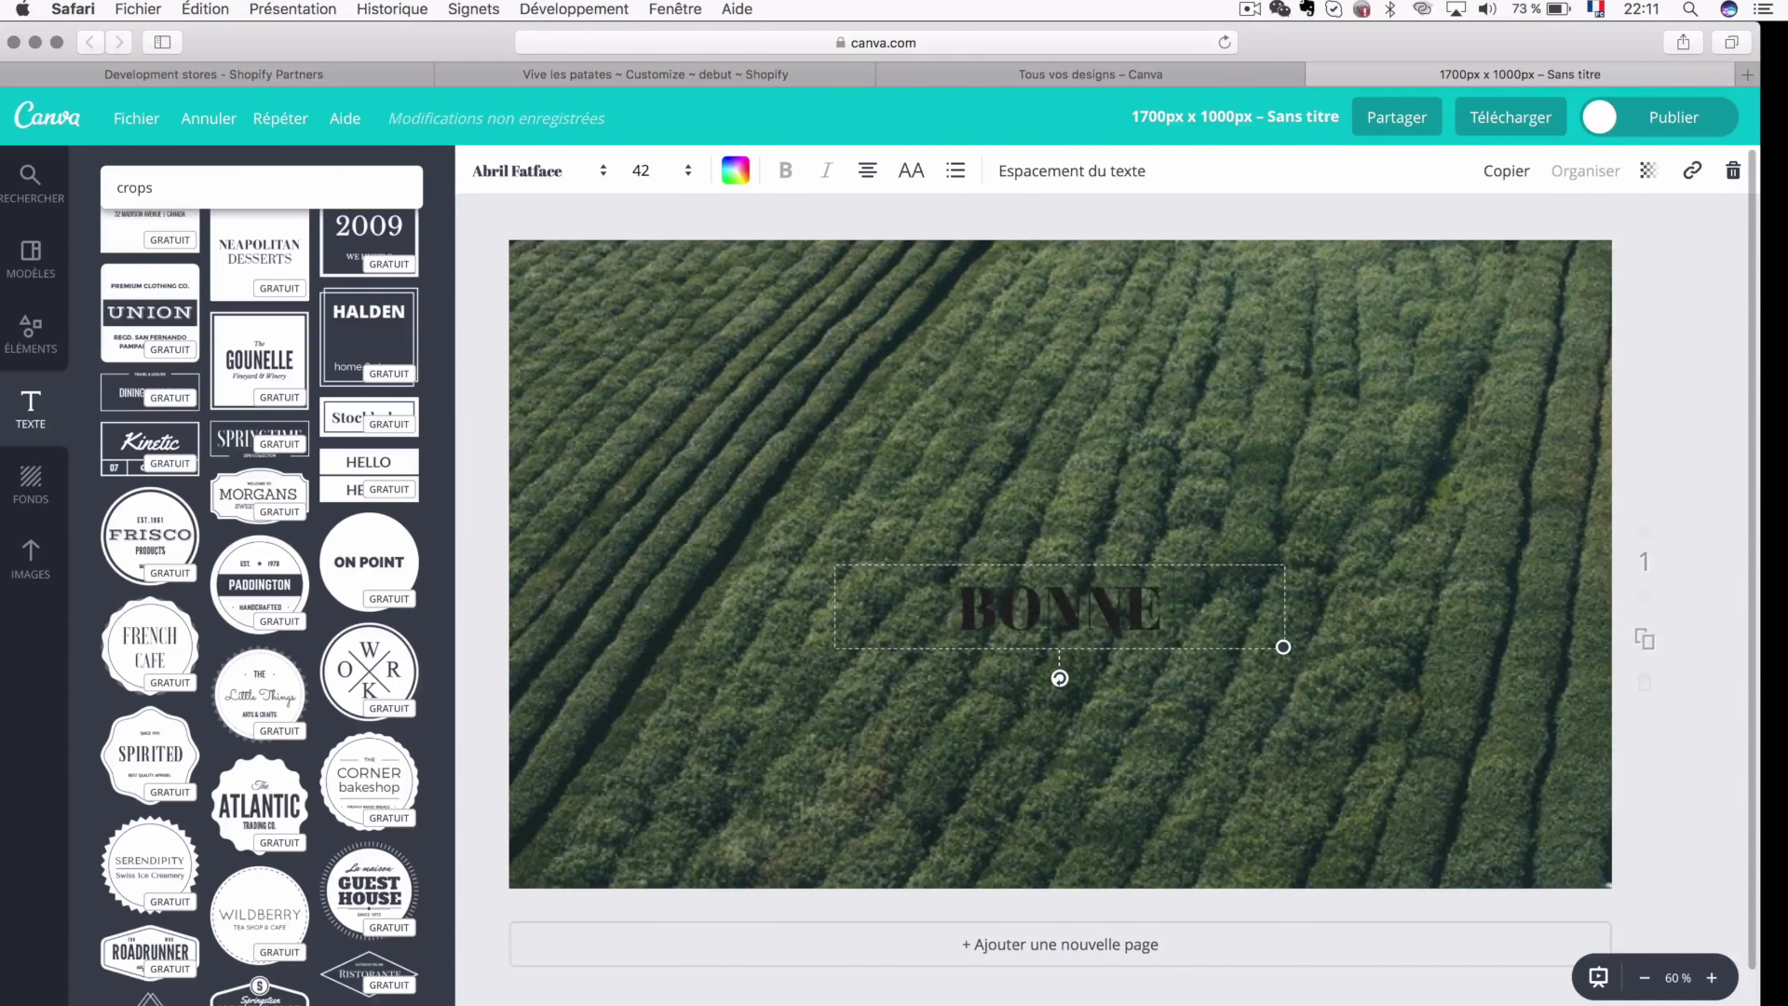
{"action": "type", "text": " ANNEE"}
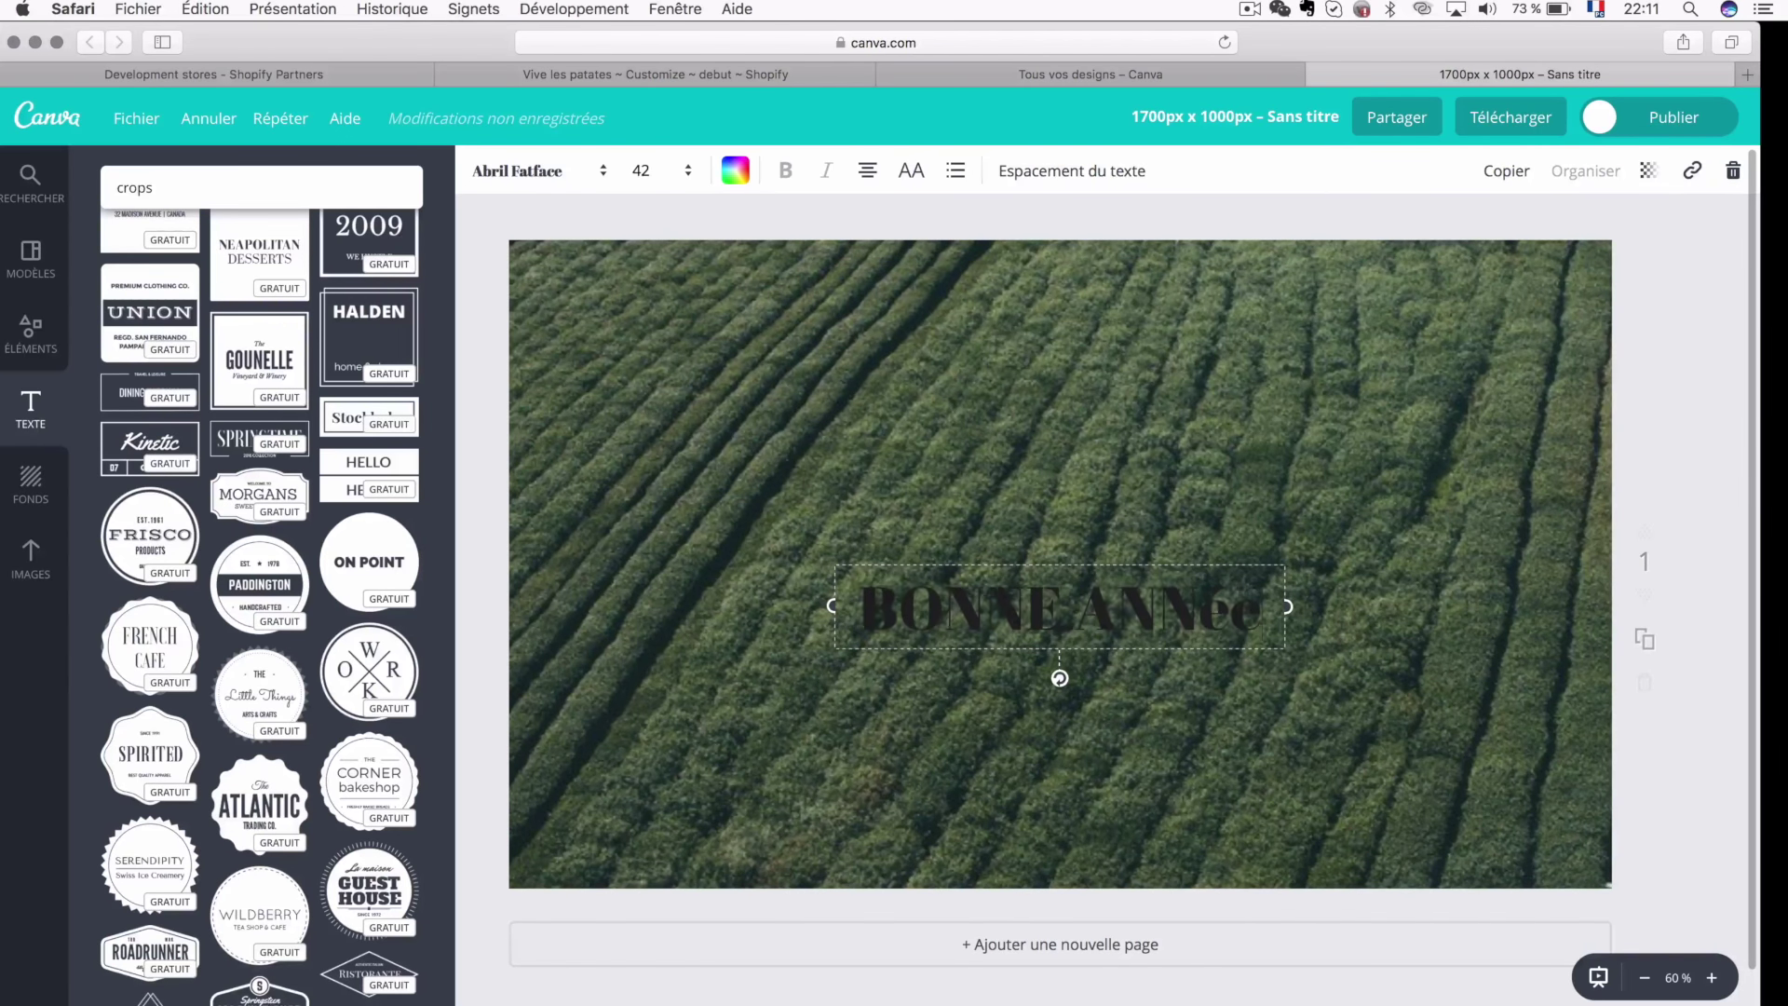
- Colour the title white and add an exclamation mark so it reads "BONNE ANNEE !"
{"action": "key", "text": "super+a"}
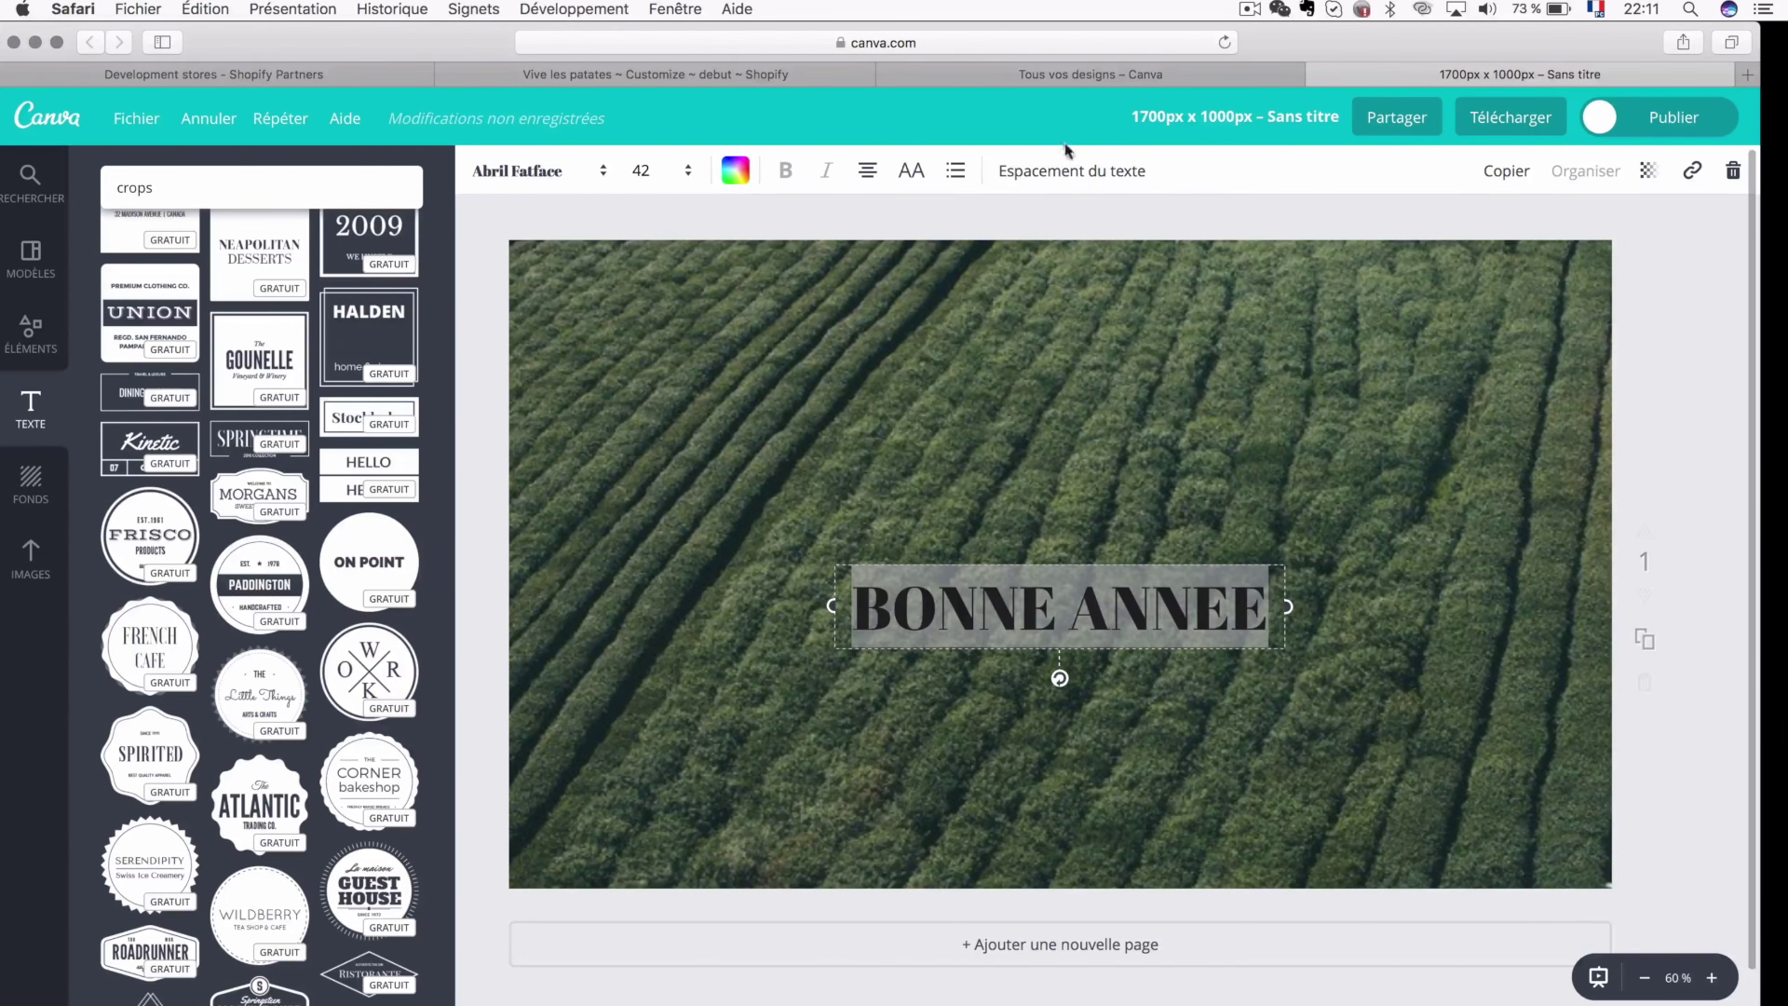
{"action": "left_click", "coordinate": [736, 171]}
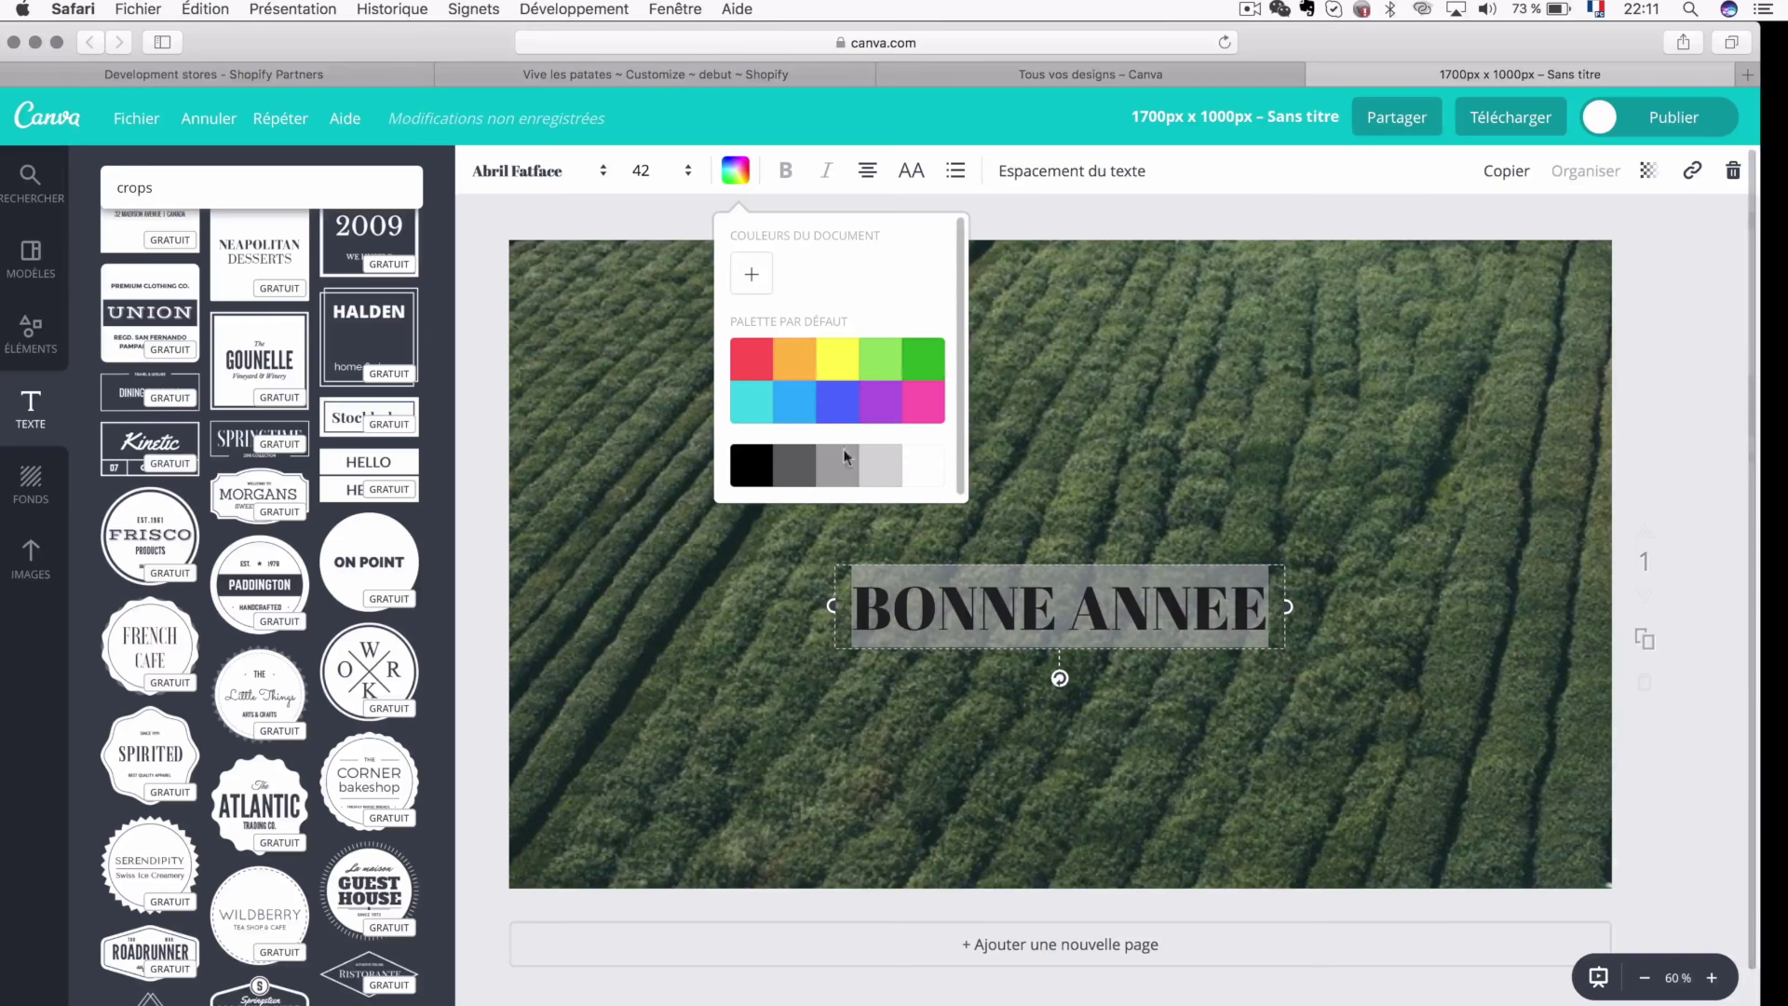
{"action": "left_click", "coordinate": [935, 467]}
{"action": "type", "text": "!"}
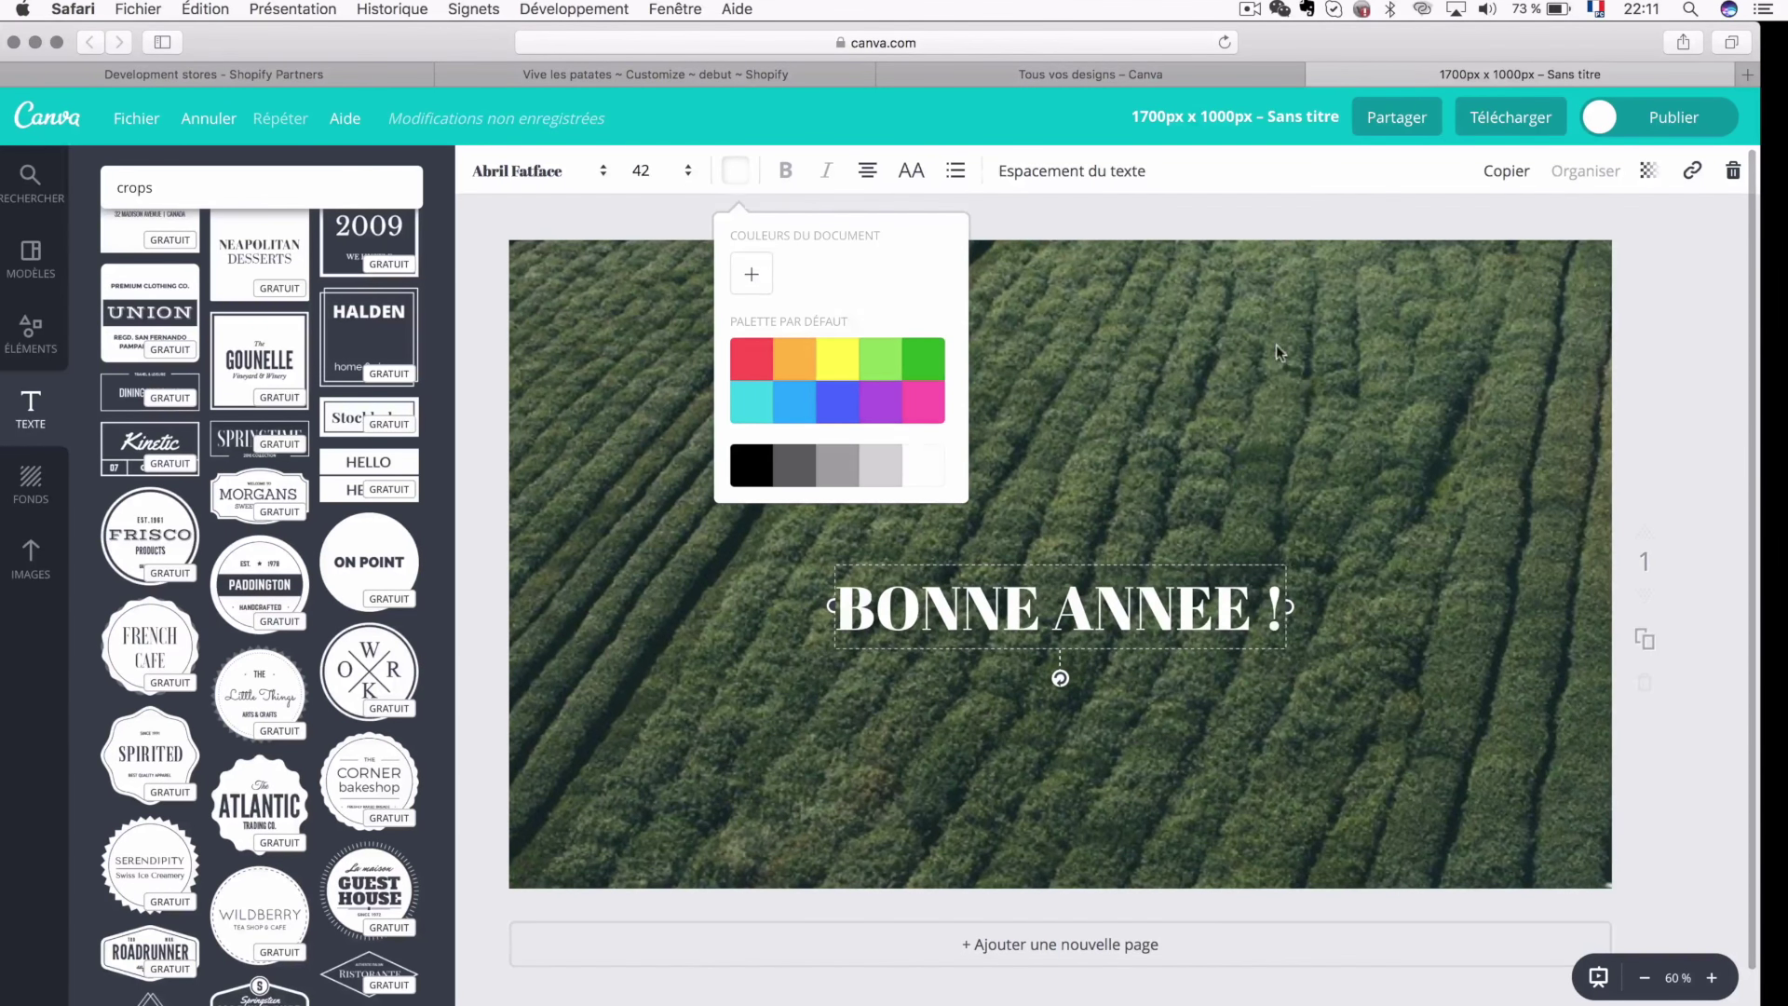
{"action": "key", "text": "Escape"}
- Move the title up and centre it horizontally, slightly above the middle of the banner
{"action": "left_click_drag", "start_coordinate": [1121, 593], "coordinate": [1108, 470]}
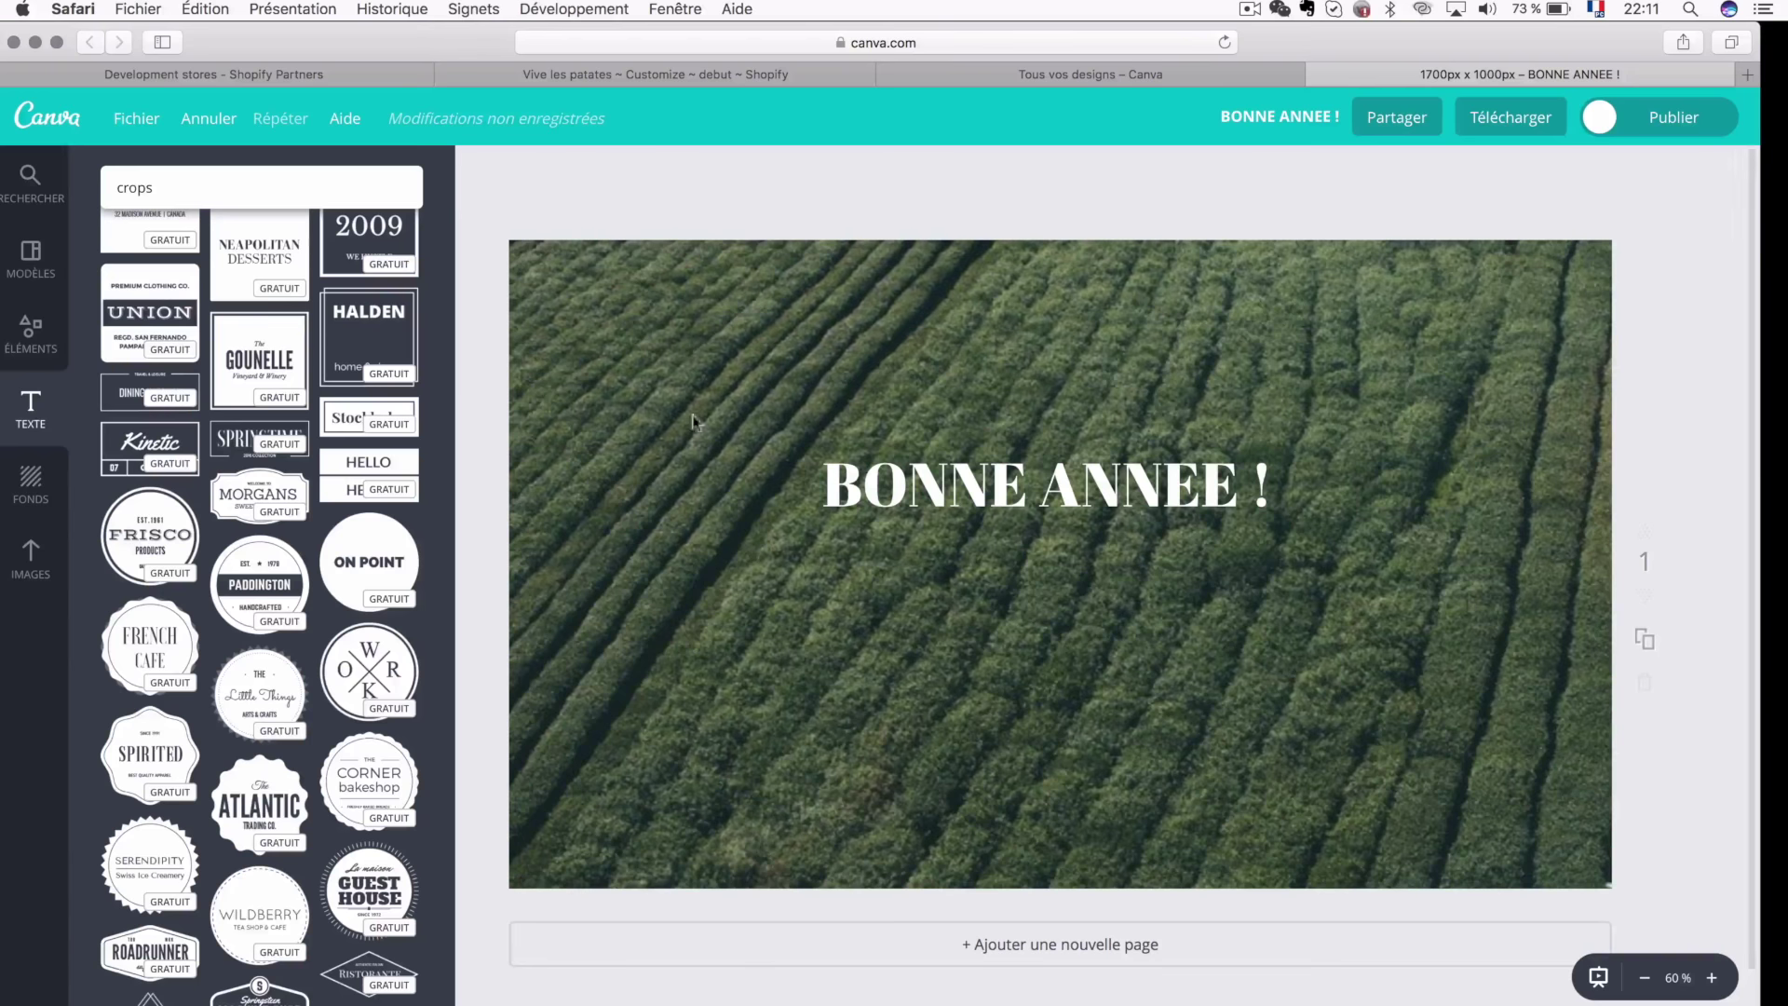
{"action": "left_click", "coordinate": [969, 515]}
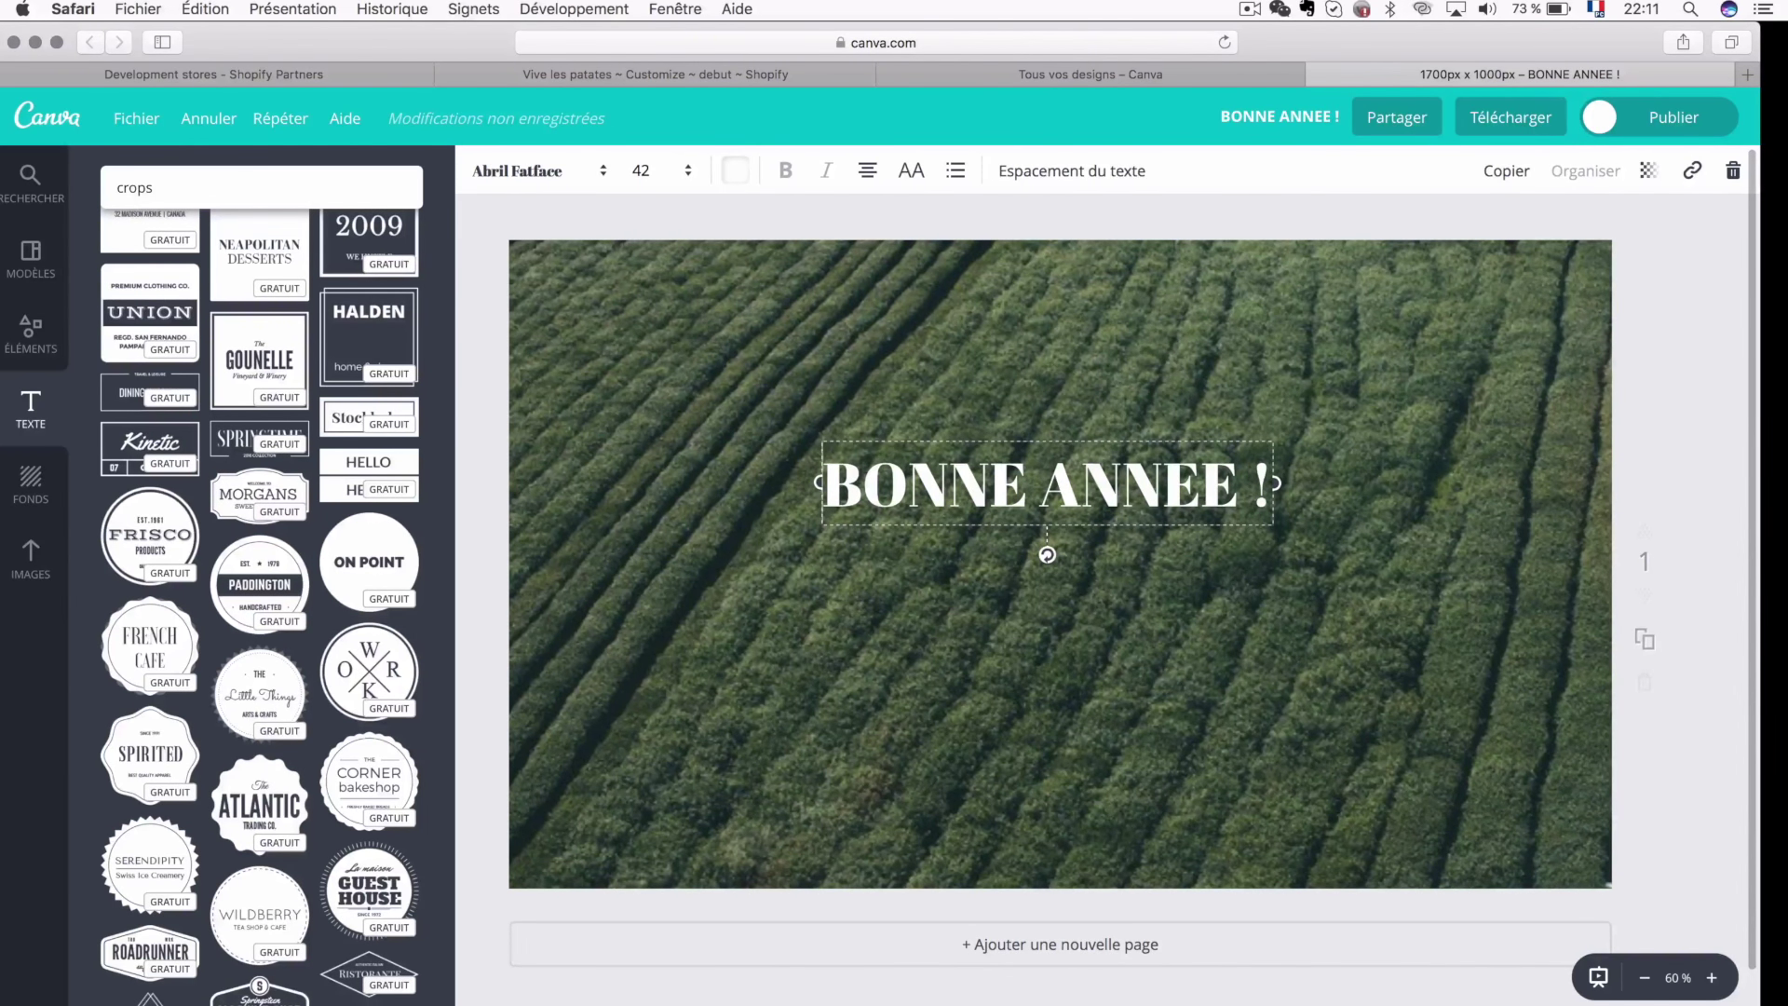
{"action": "left_click", "coordinate": [1293, 588]}
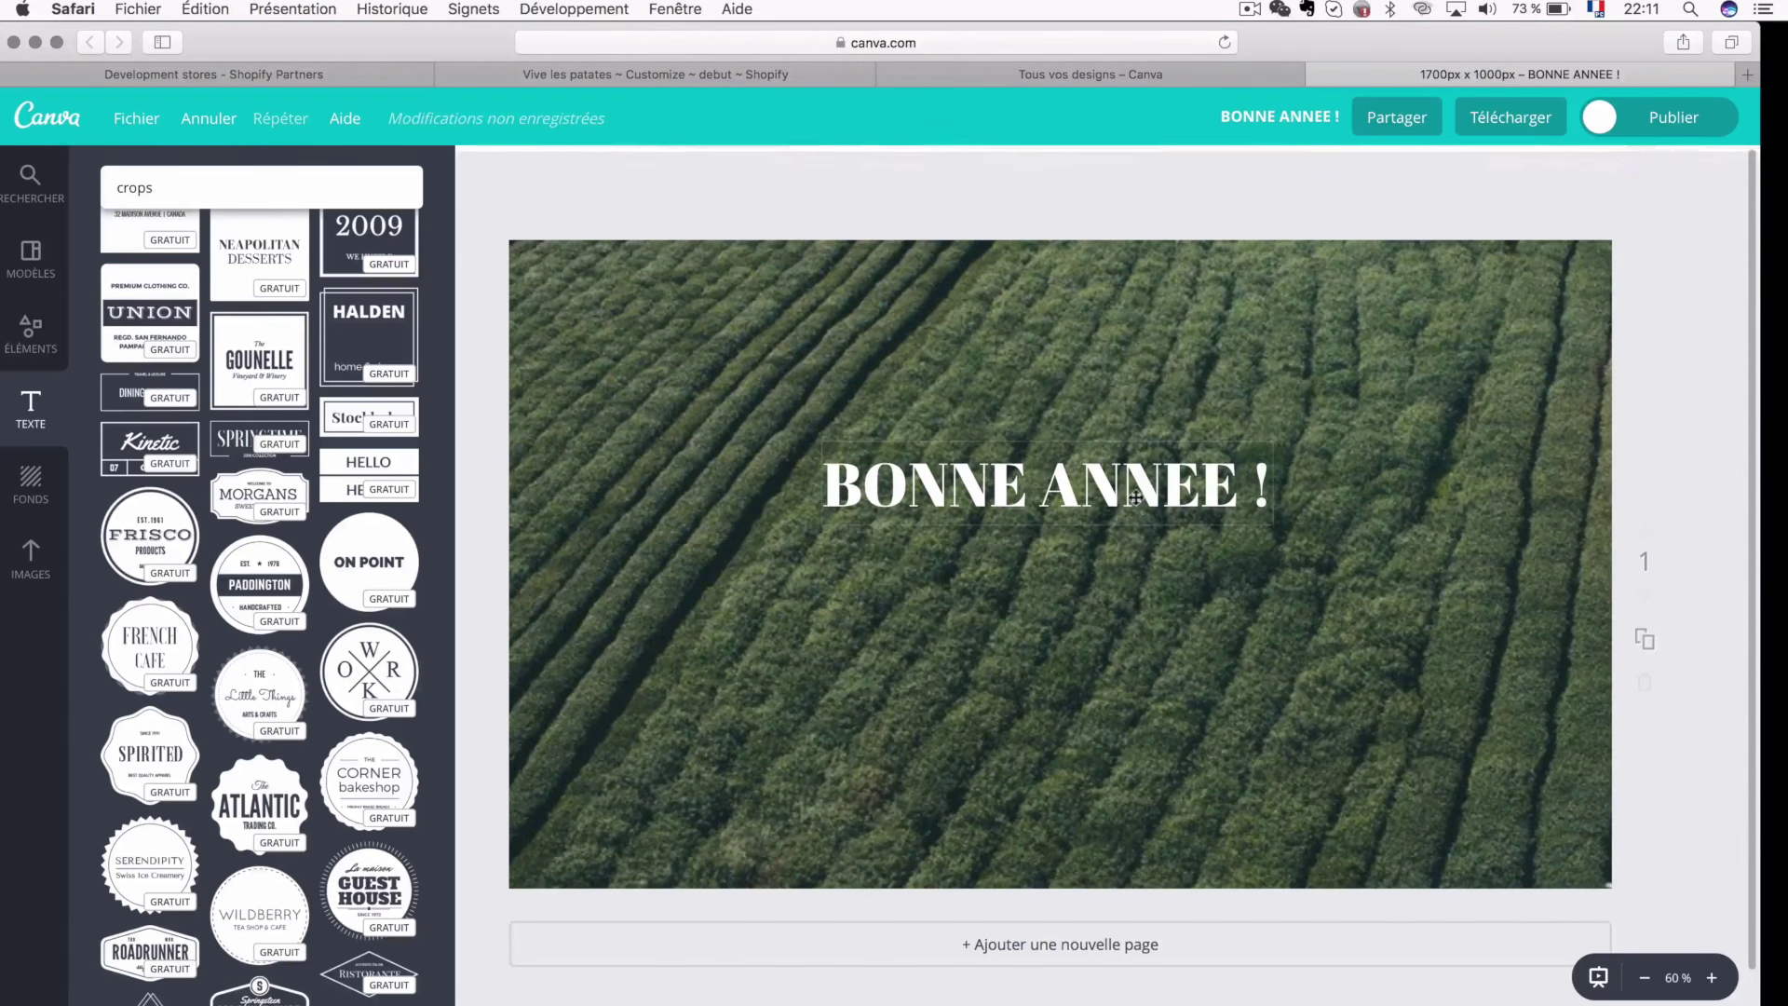
{"action": "mouse_move", "coordinate": [1142, 496]}
{"action": "left_mouse_down"}
{"action": "mouse_move", "coordinate": [1180, 495]}
{"action": "mouse_move", "coordinate": [1147, 491]}
{"action": "mouse_move", "coordinate": [1147, 542]}
{"action": "mouse_move", "coordinate": [1150, 511]}
{"action": "left_mouse_up"}
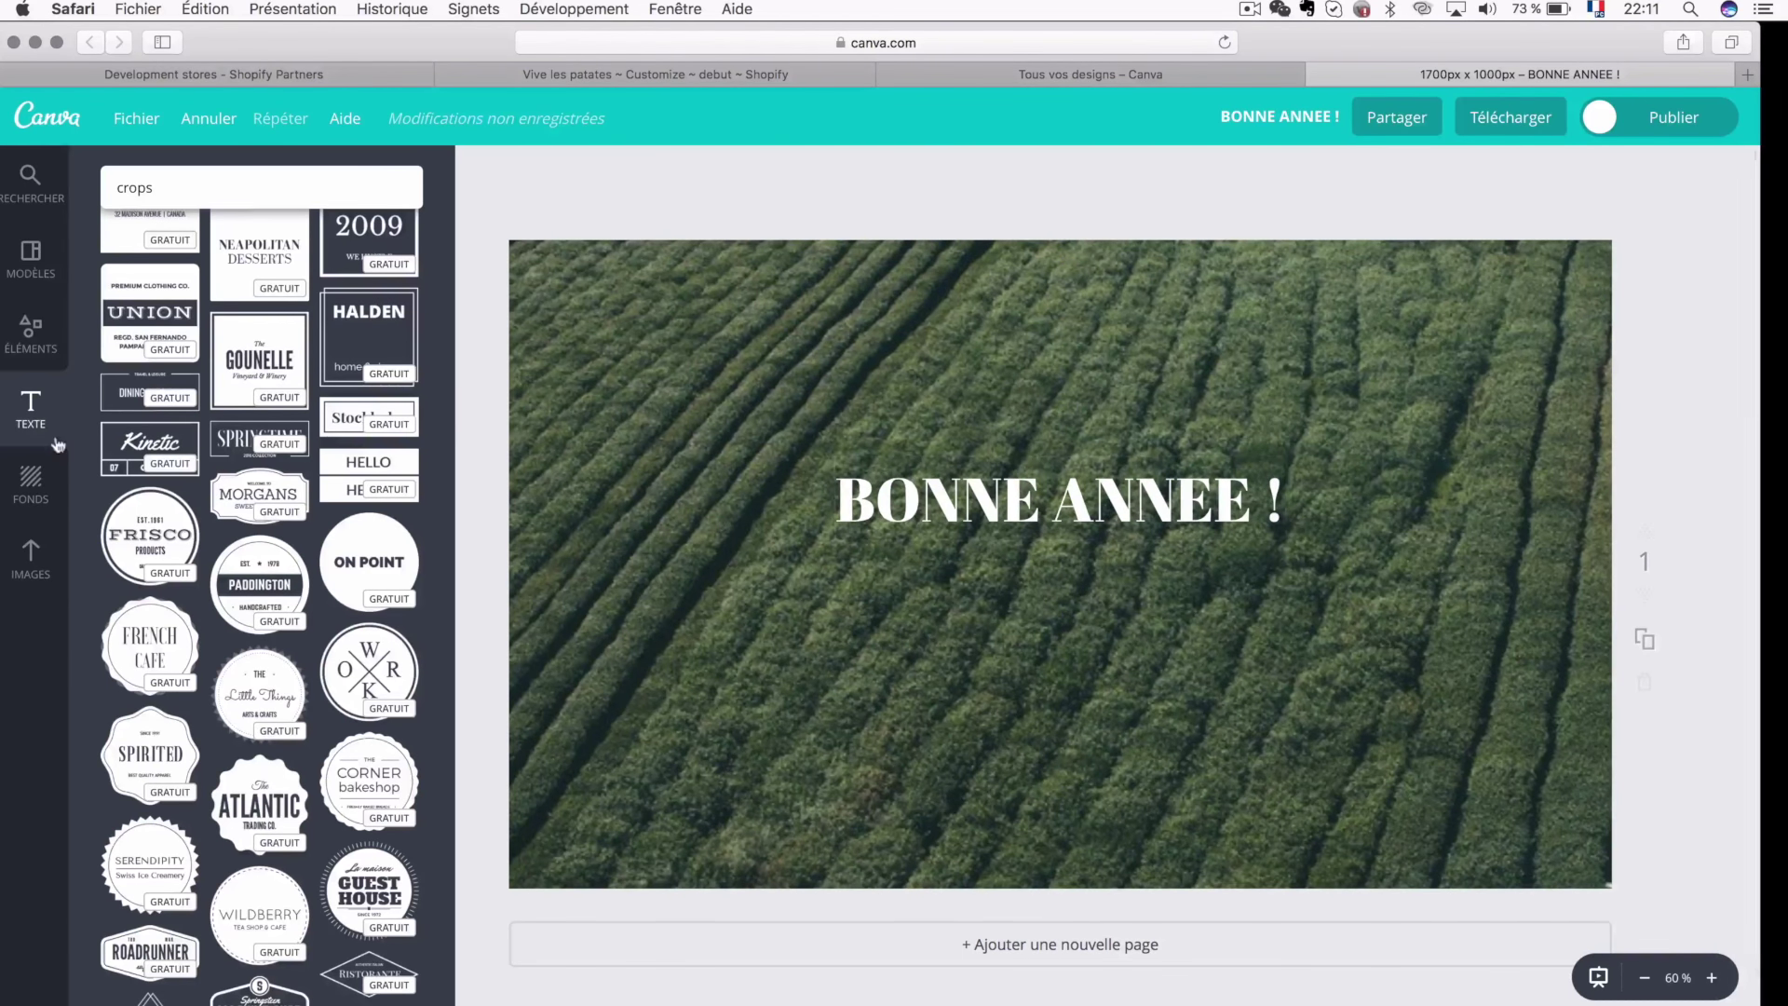
{"action": "scroll", "coordinate": [337, 469], "scroll_direction": "up", "scroll_amount": 10}
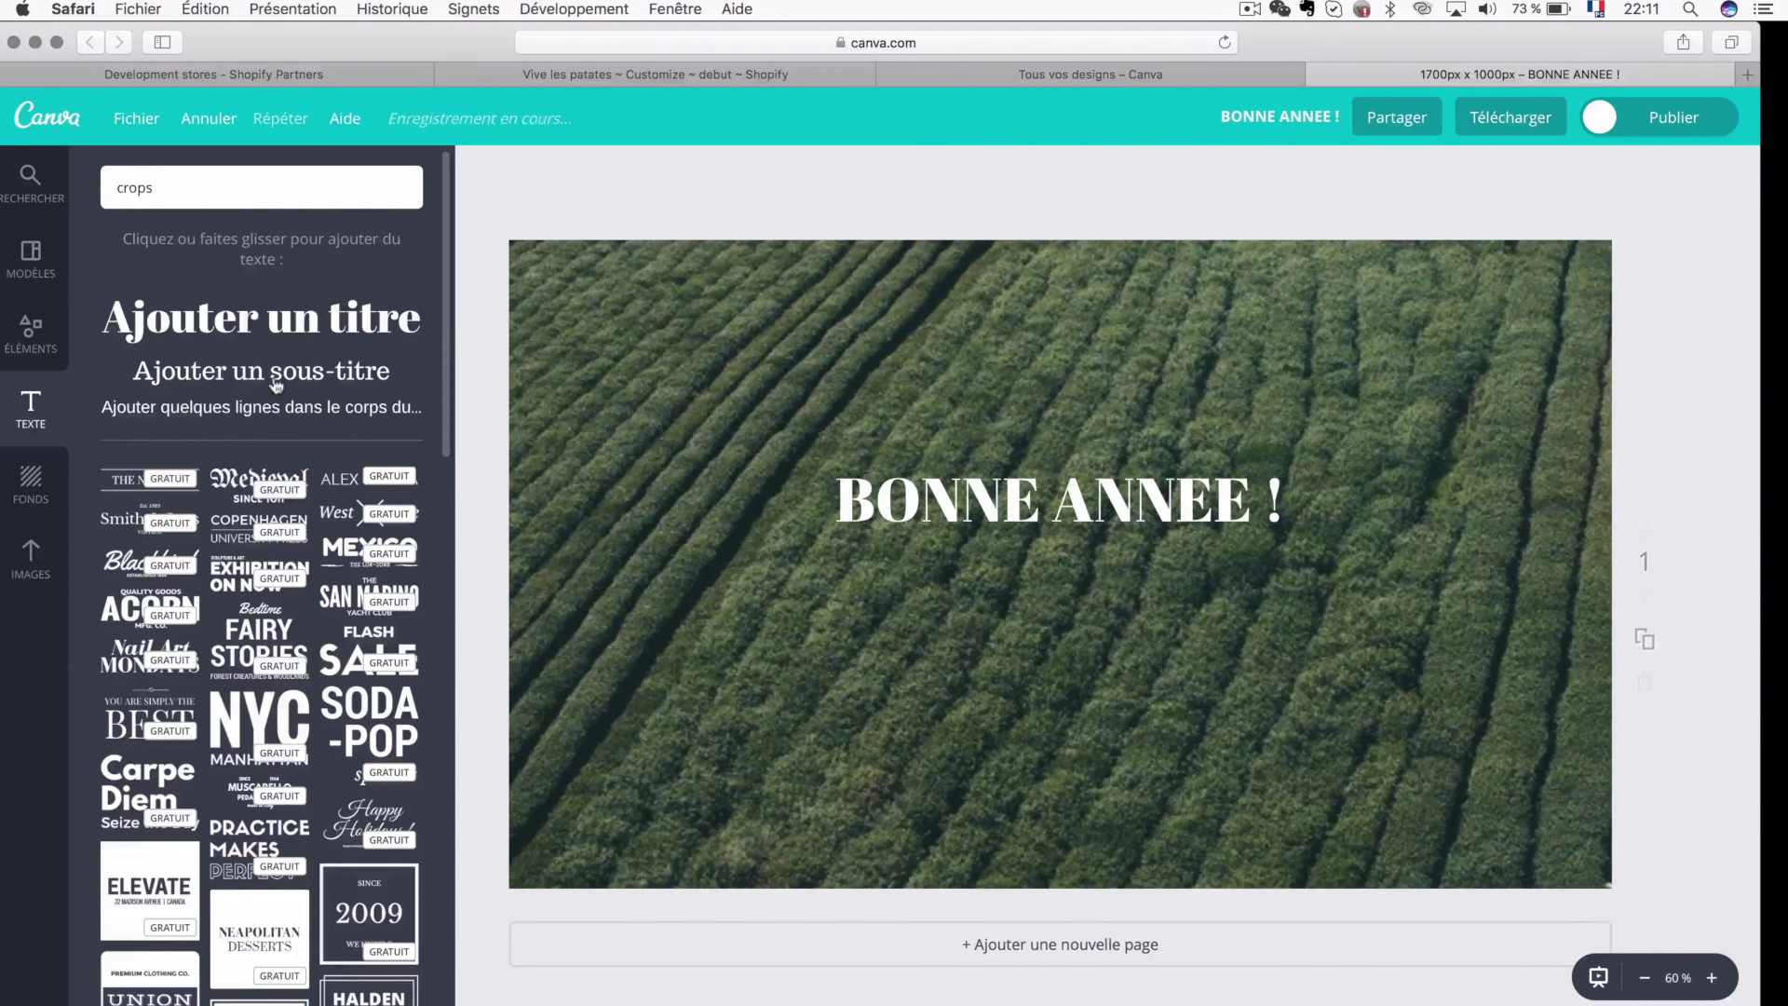
{"action": "left_click", "coordinate": [277, 373]}
{"action": "left_click", "coordinate": [1109, 586]}
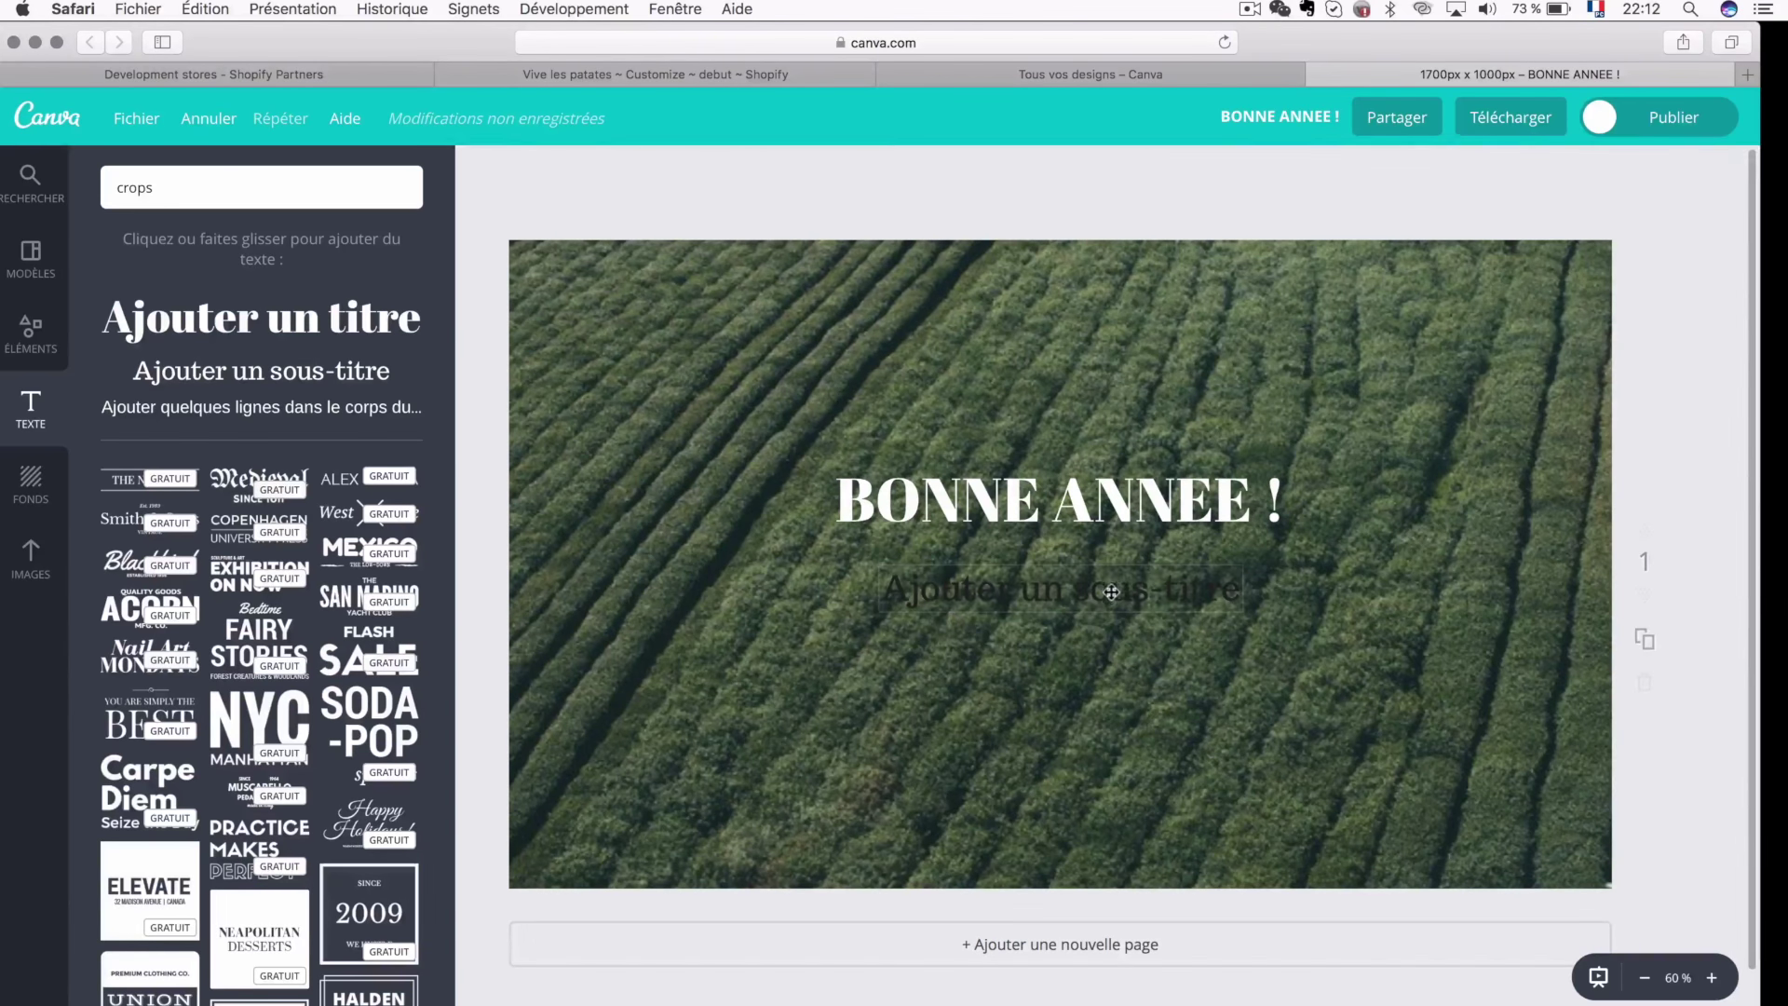
{"action": "key", "text": "BackSpace"}
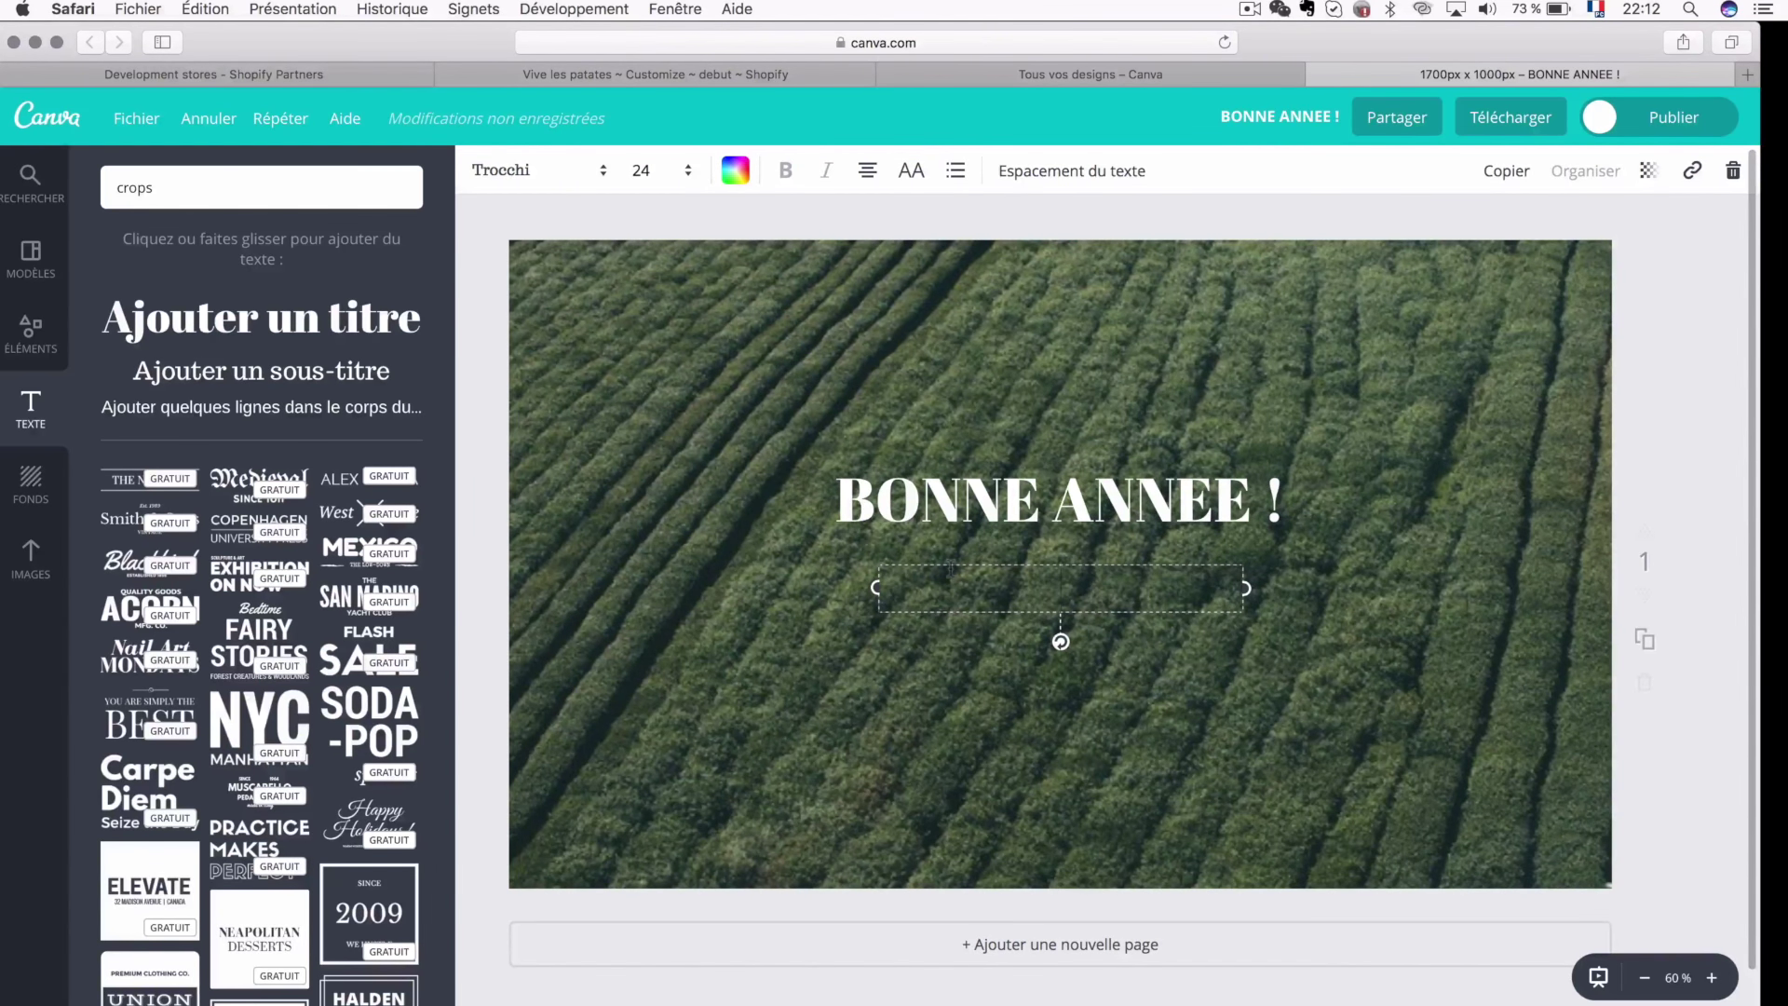
{"action": "key", "text": "Escape"}
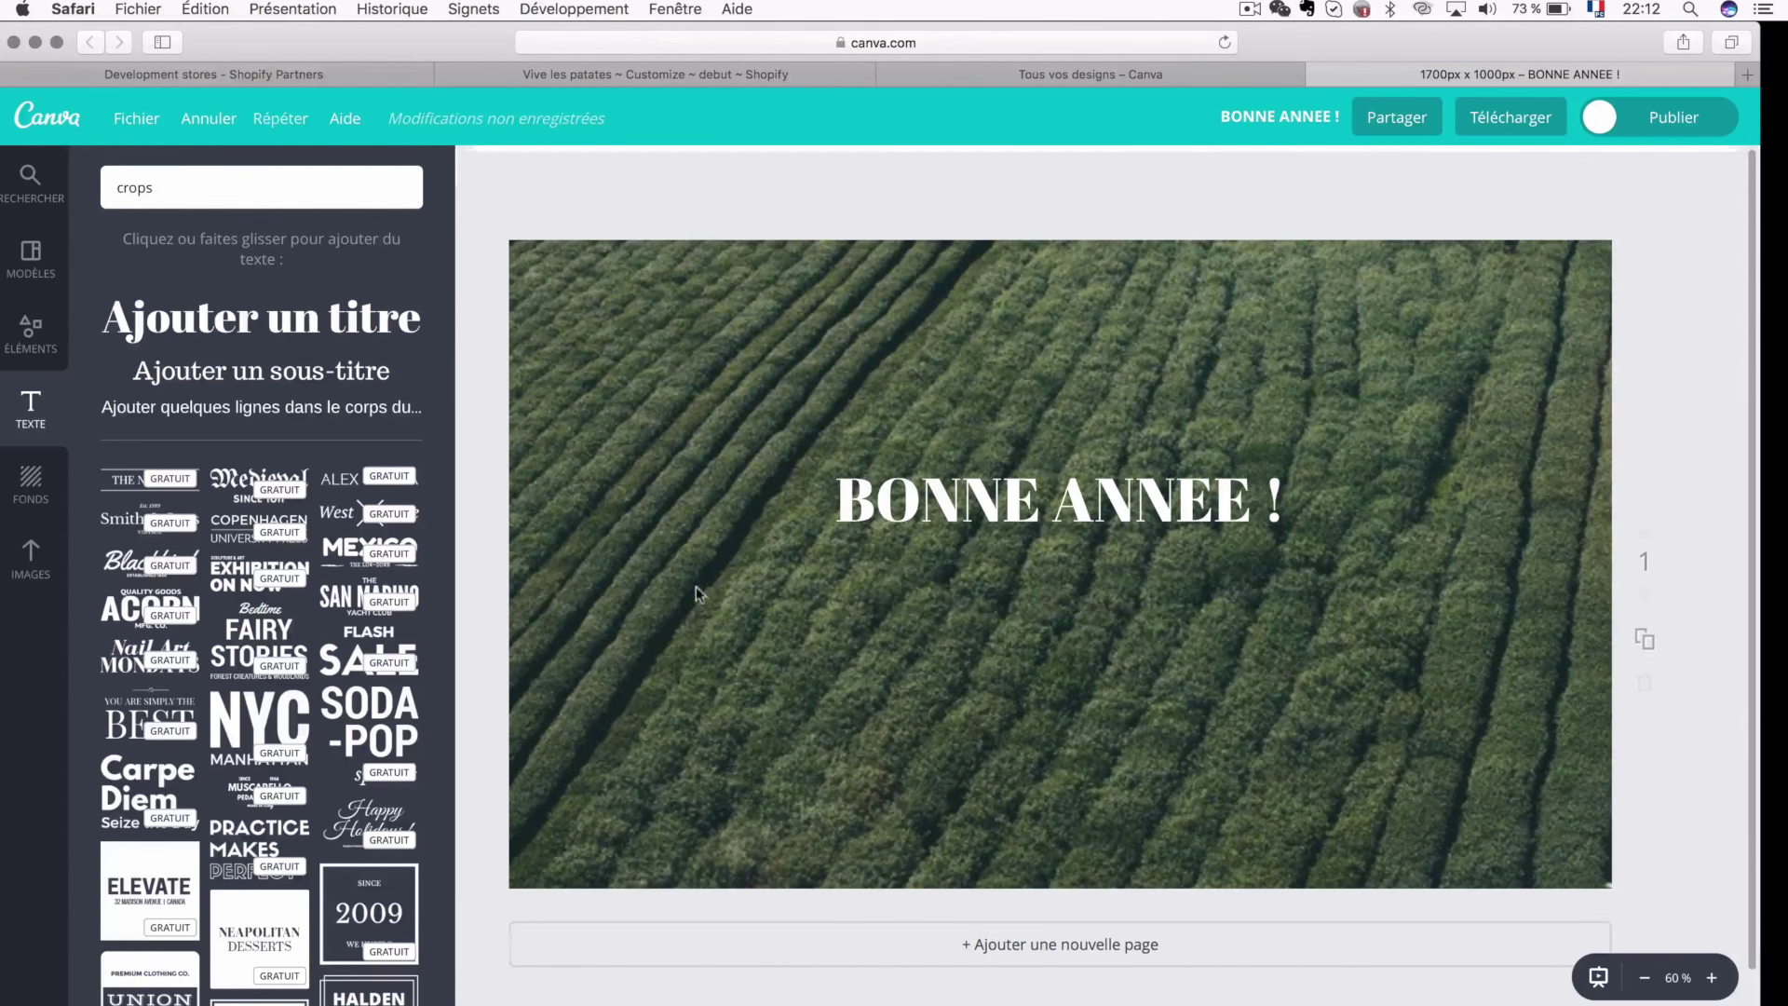
- Add white body text just beneath the title: "Profitez de -20% sur le site en janvier / avec le code PATATE / (et toujours la livraison gratuite !)"
{"action": "left_click", "coordinate": [368, 410]}
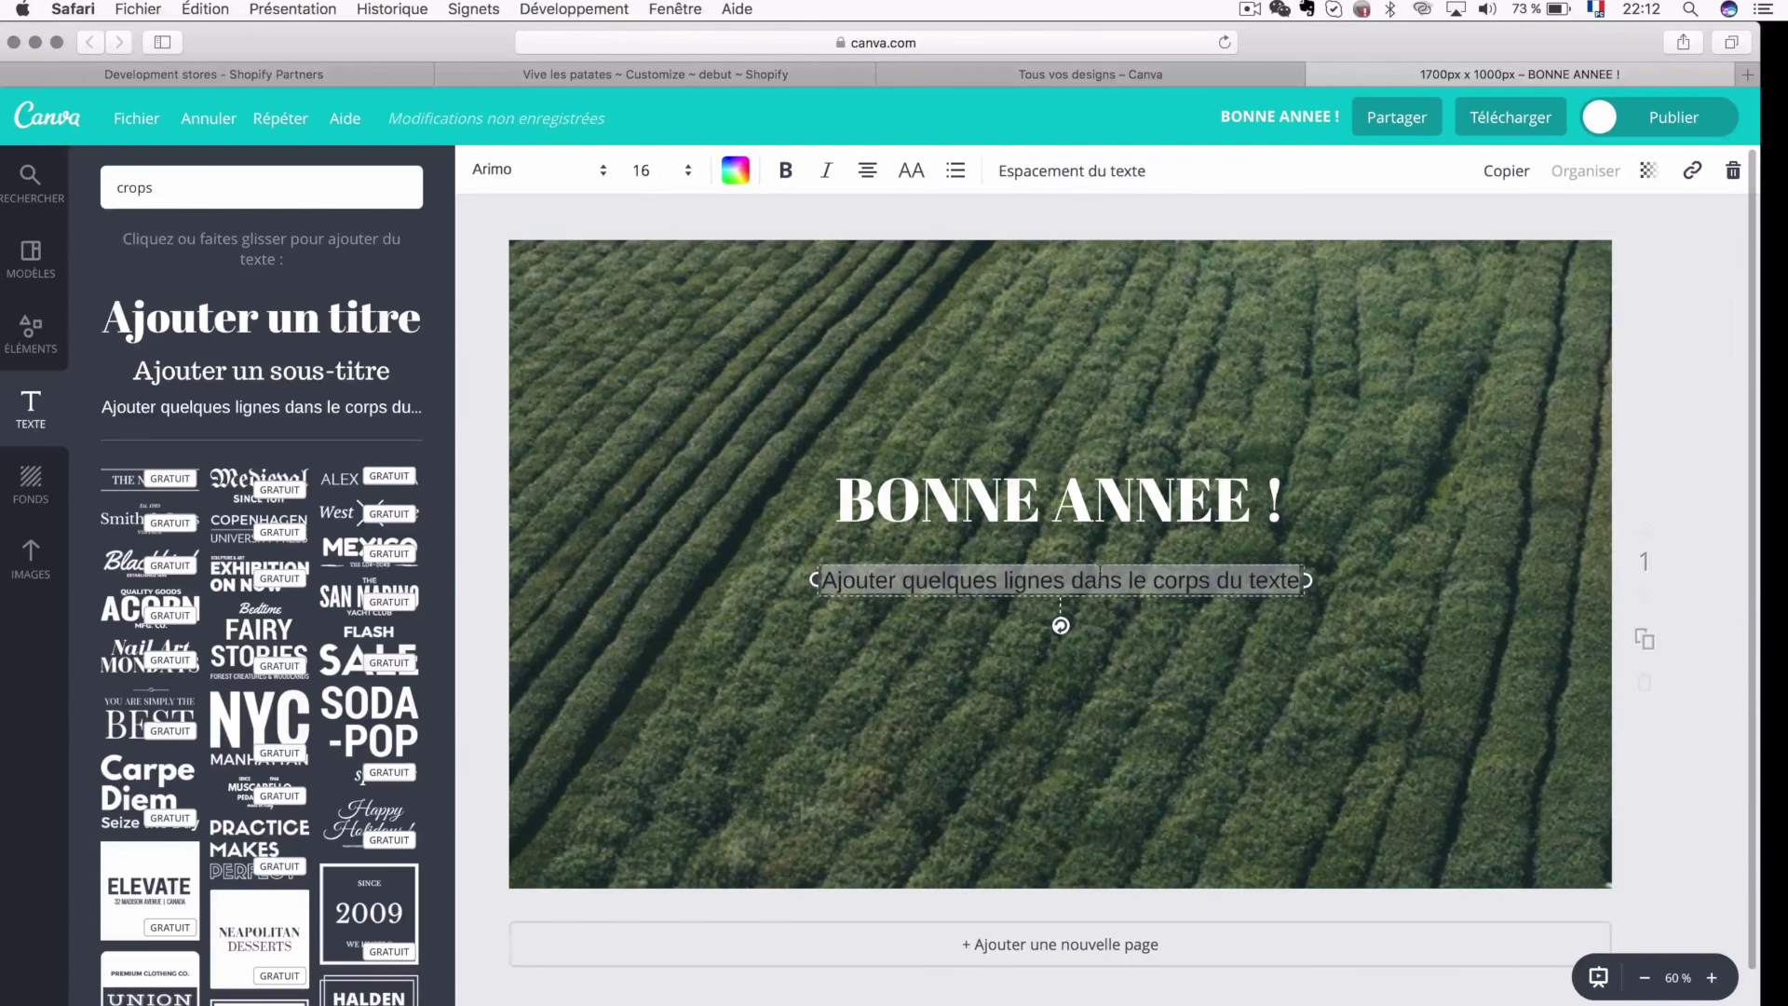
{"action": "key", "text": "BackSpace"}
{"action": "type", "text": "Prof"}
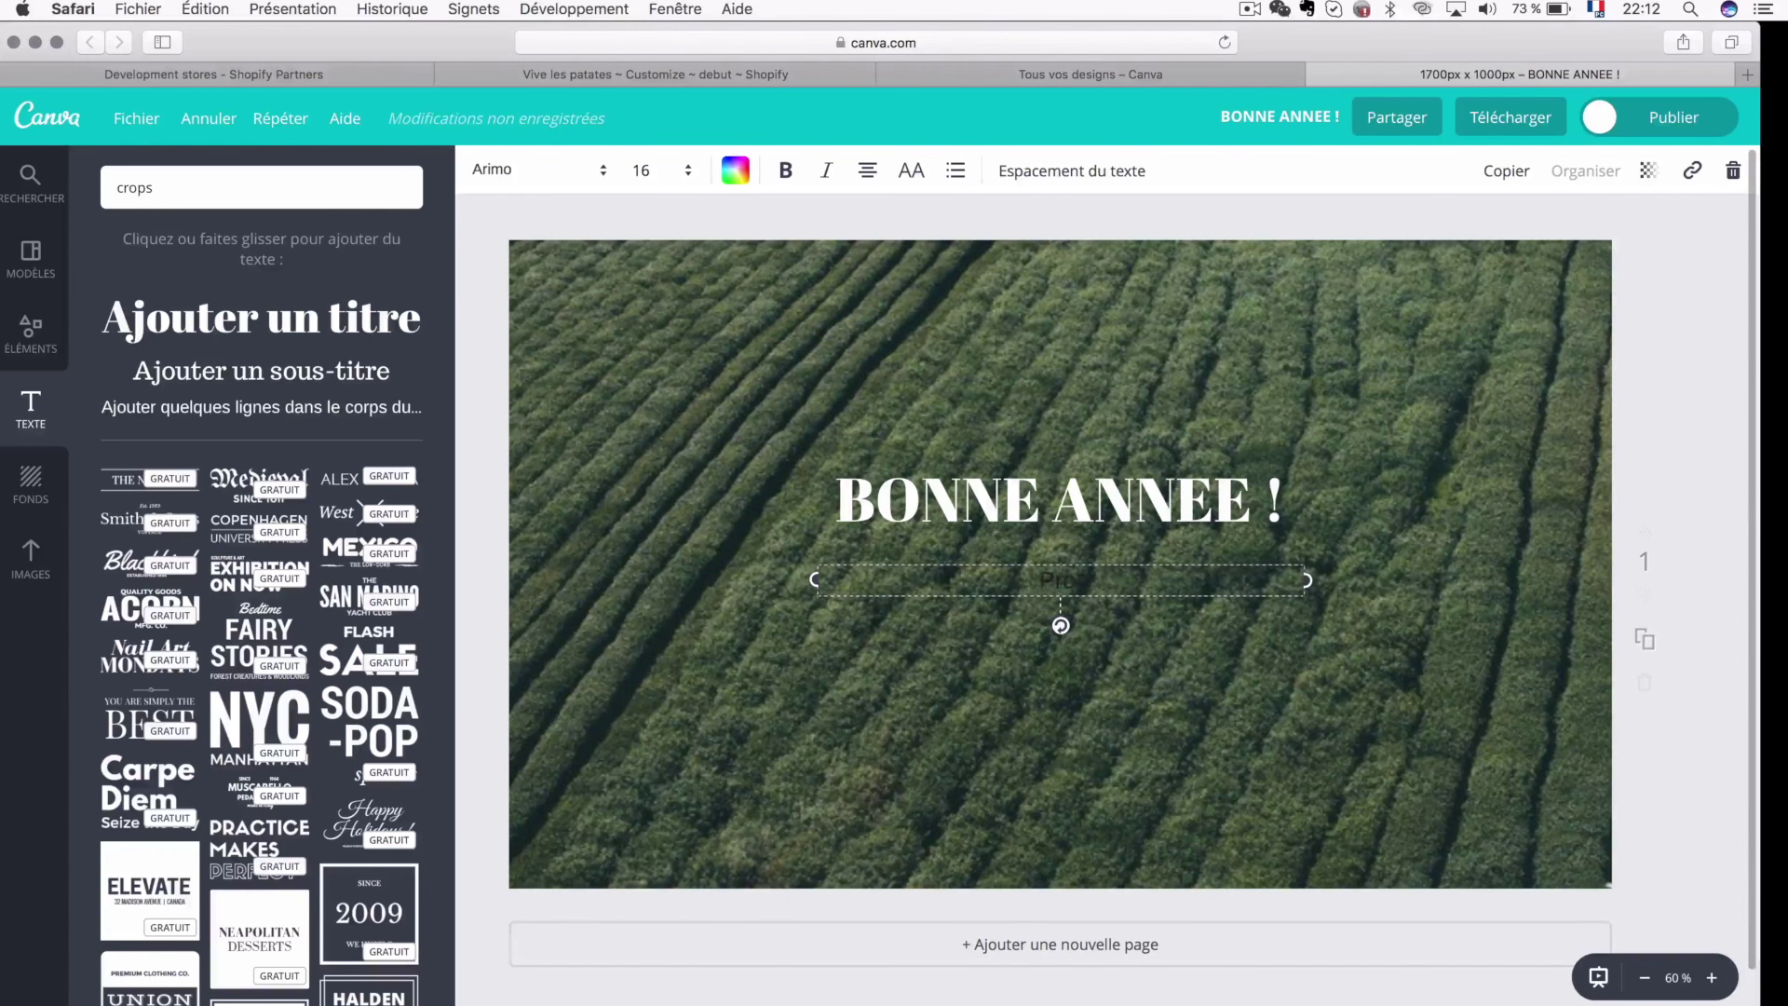
{"action": "type", "text": "itez de -20% sur le site en janvier"}
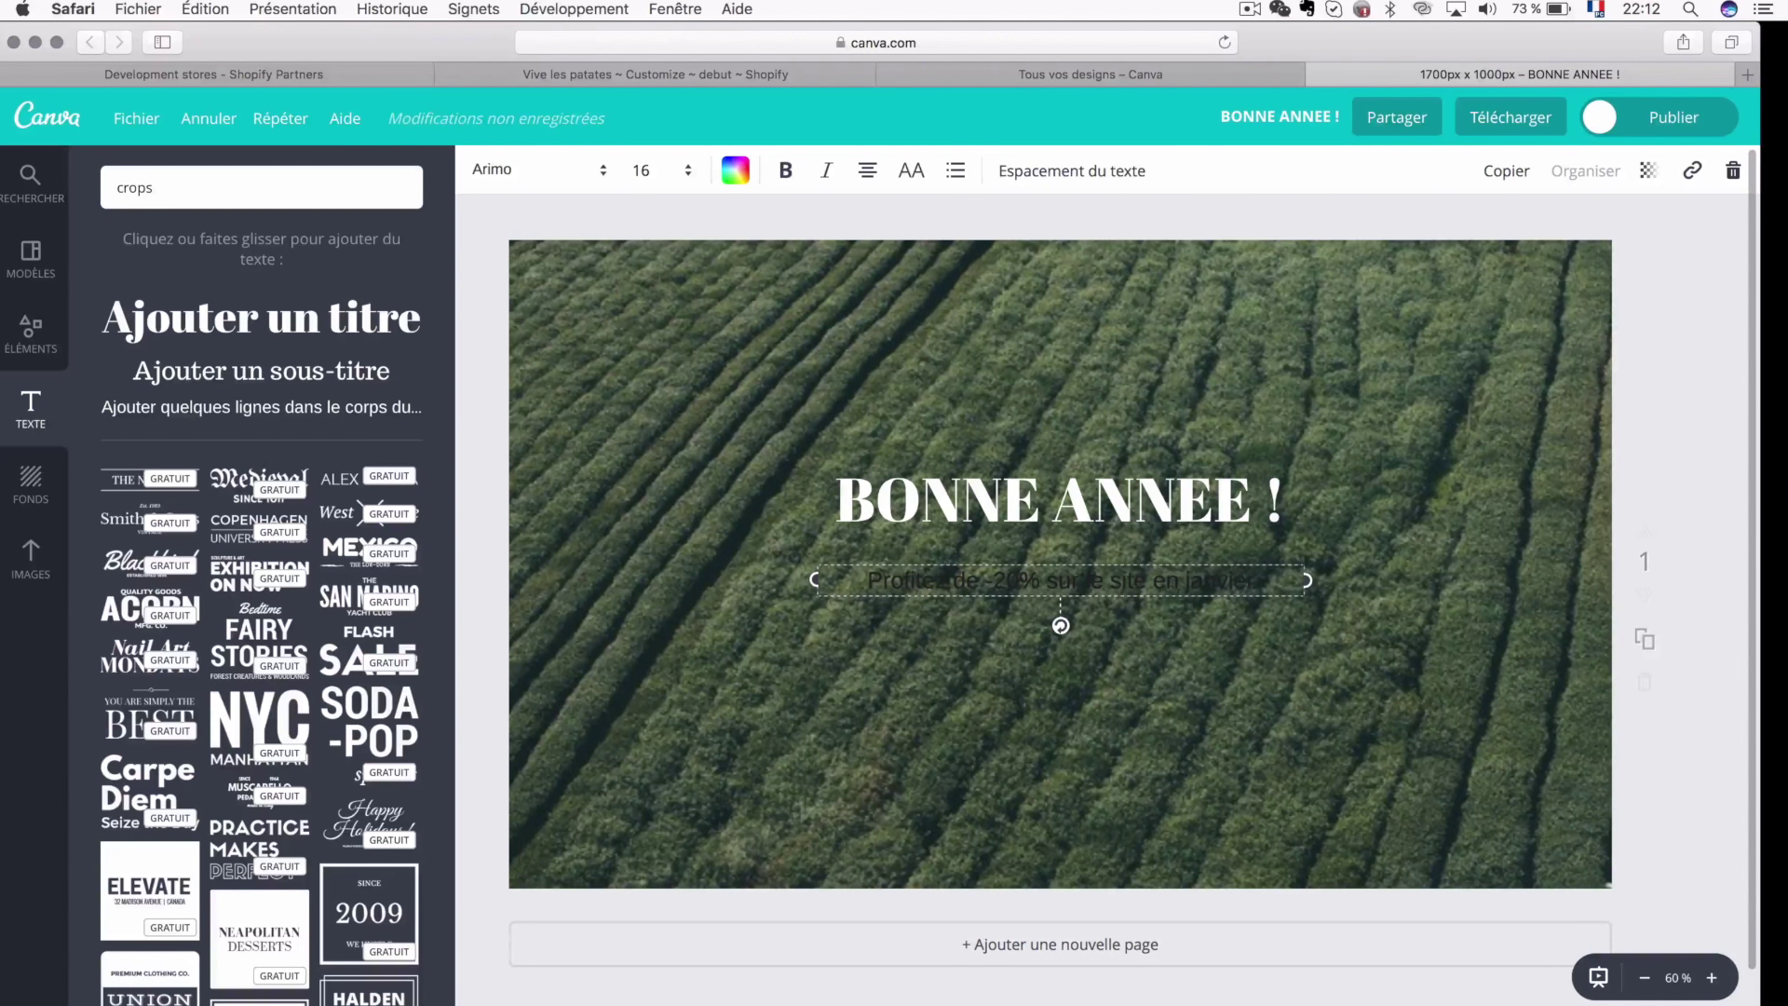
{"action": "key", "text": "Return"}
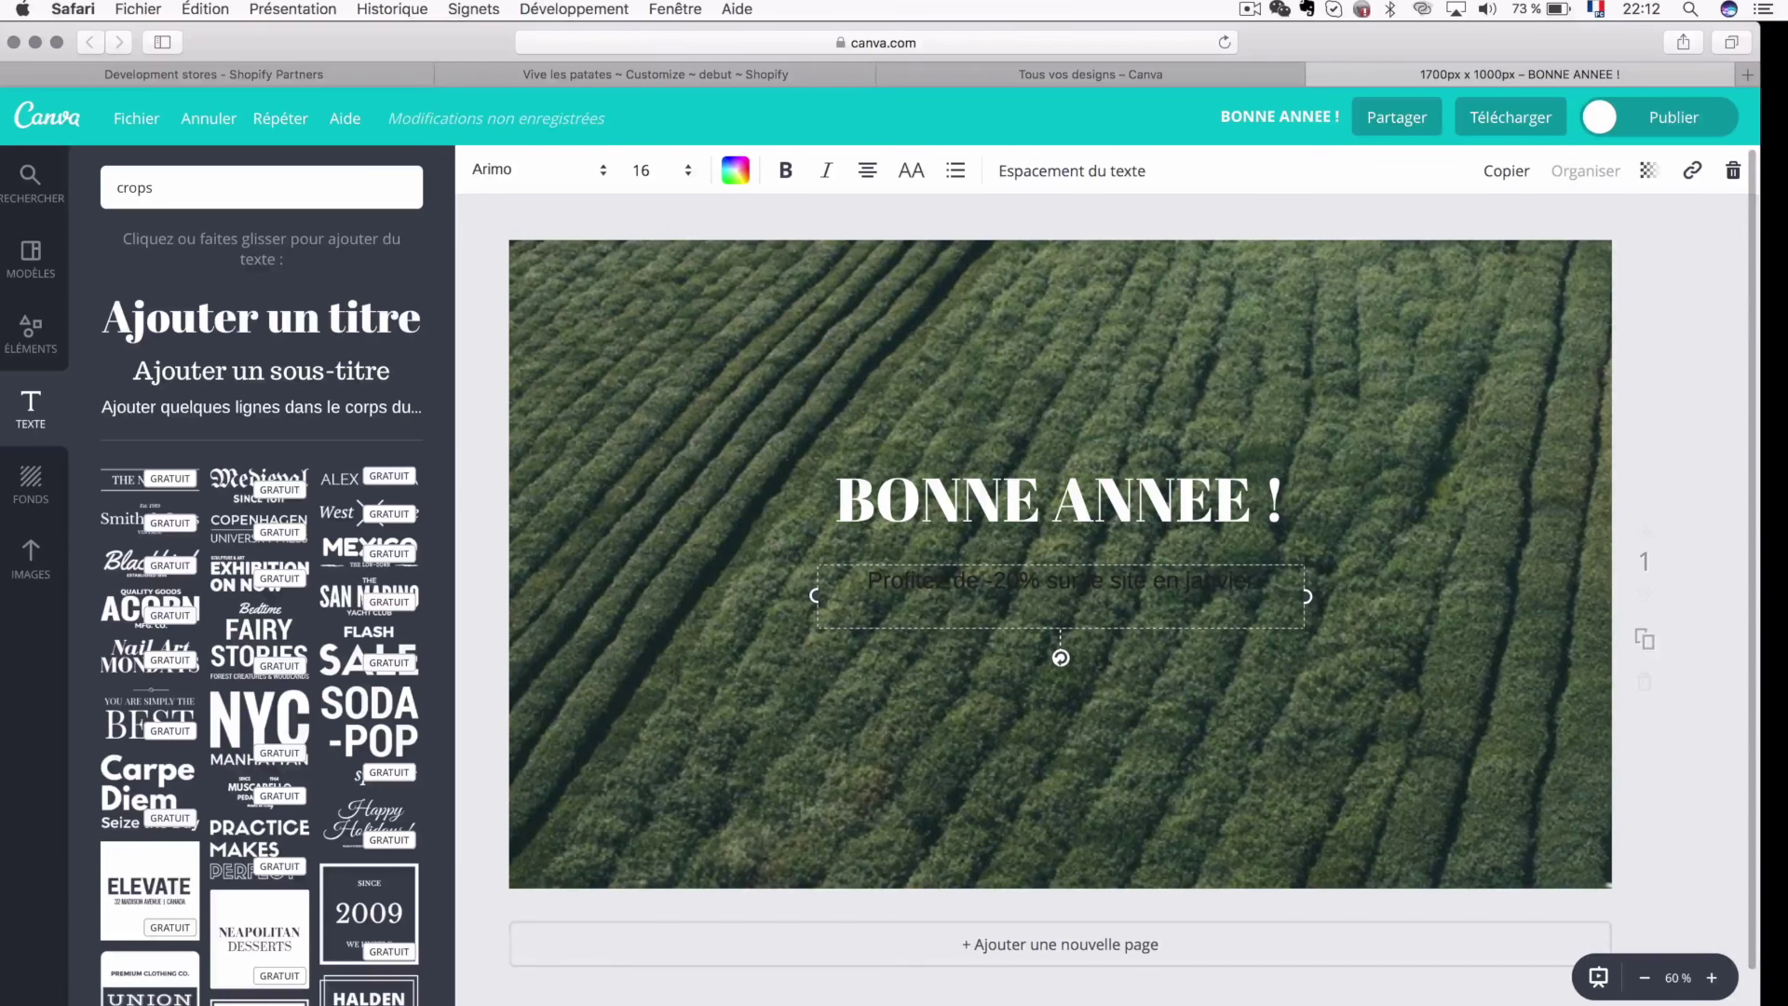
{"action": "type", "text": "avec le code PATATE"}
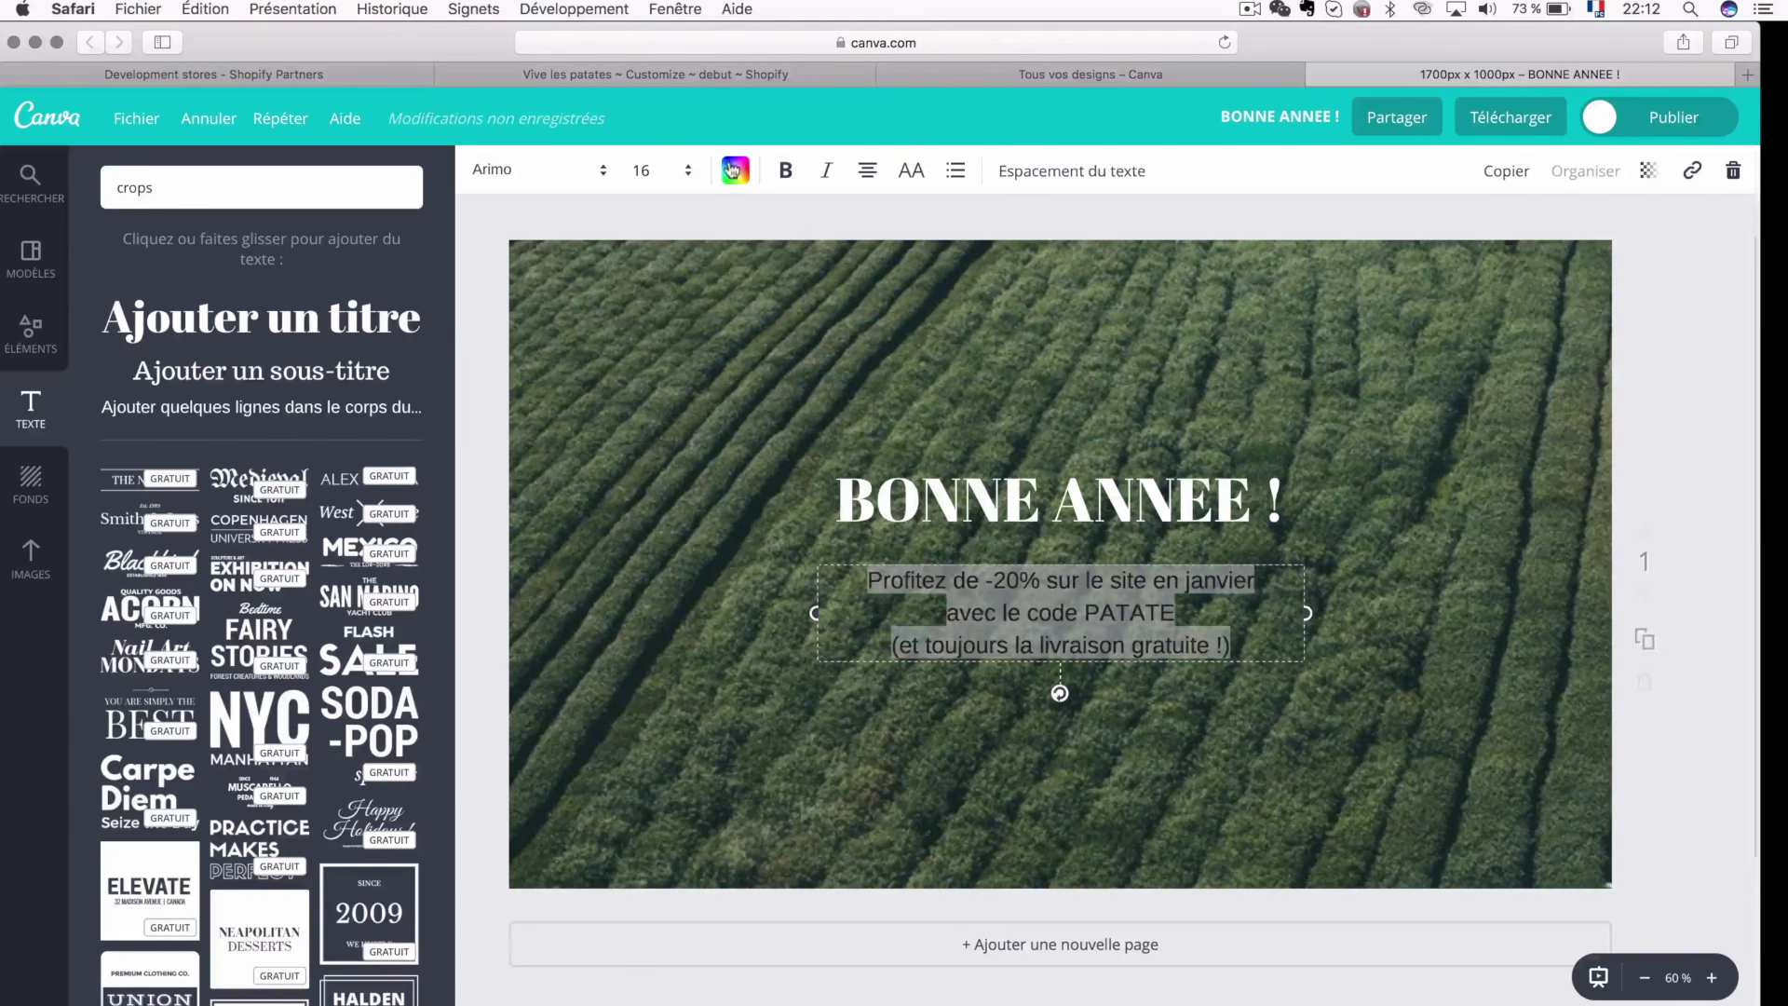
{"action": "left_click", "coordinate": [736, 169]}
{"action": "left_click", "coordinate": [1295, 768]}
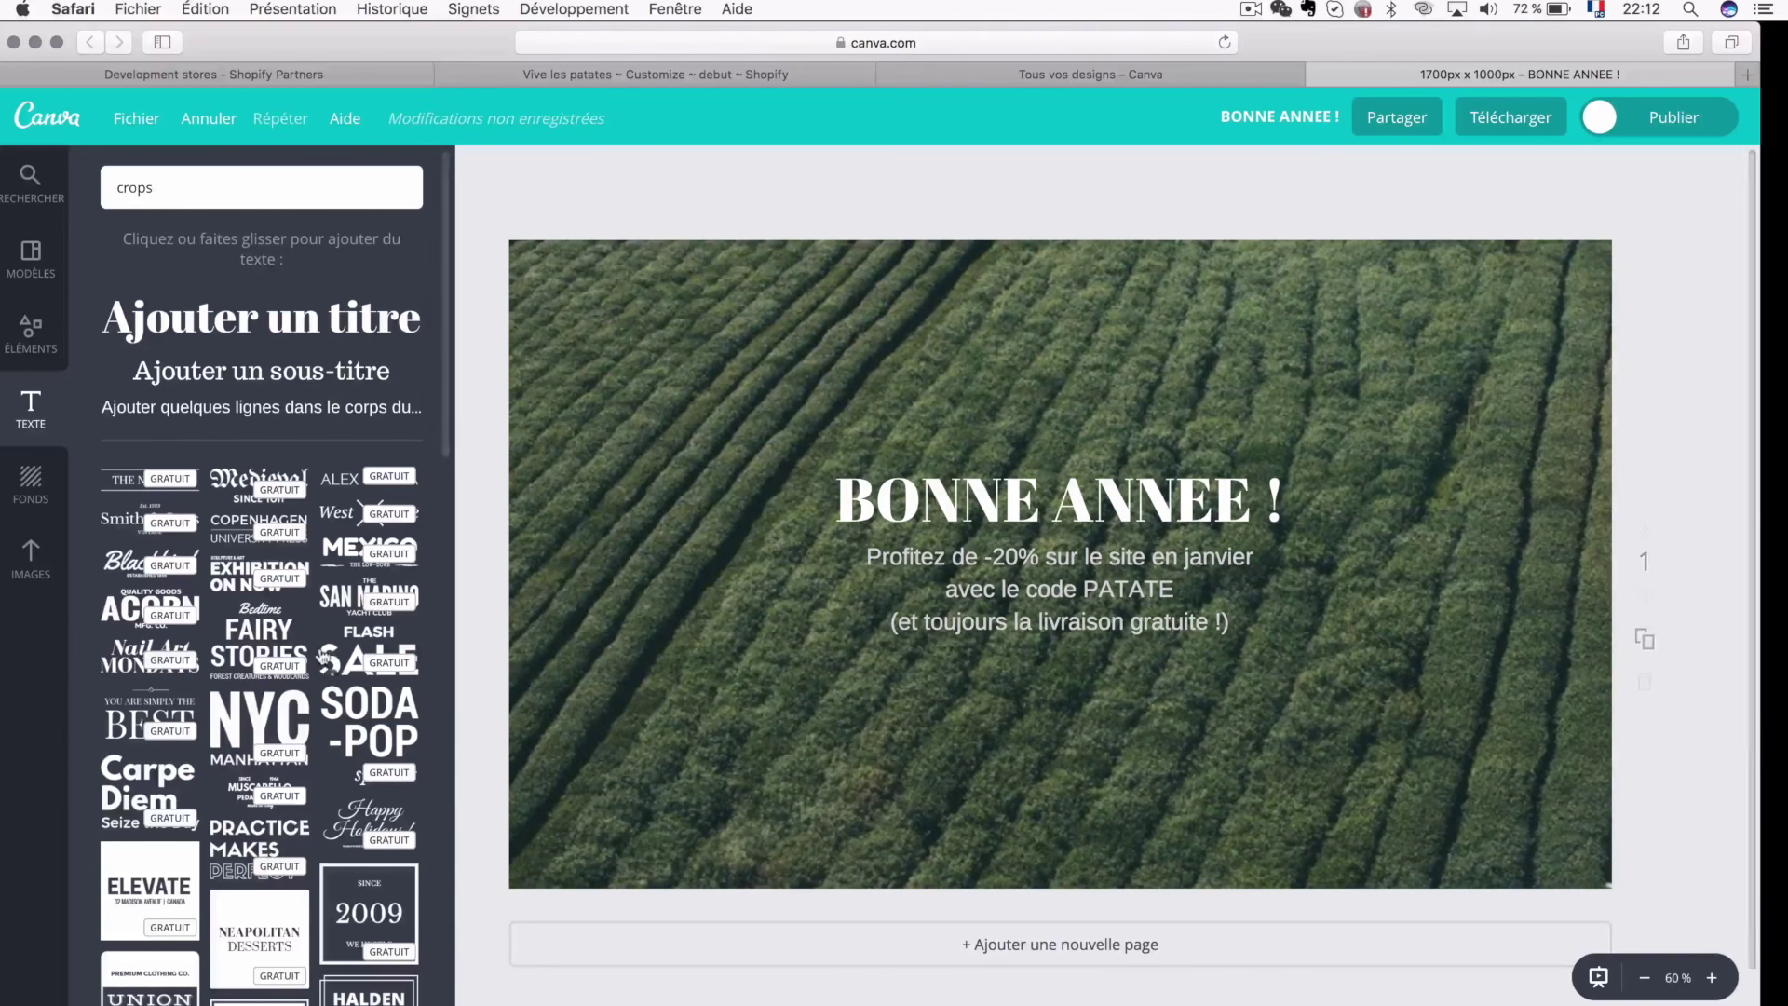
{"action": "scroll", "coordinate": [261, 559], "scroll_direction": "down", "scroll_amount": 3}
{"action": "left_click", "coordinate": [28, 484]}
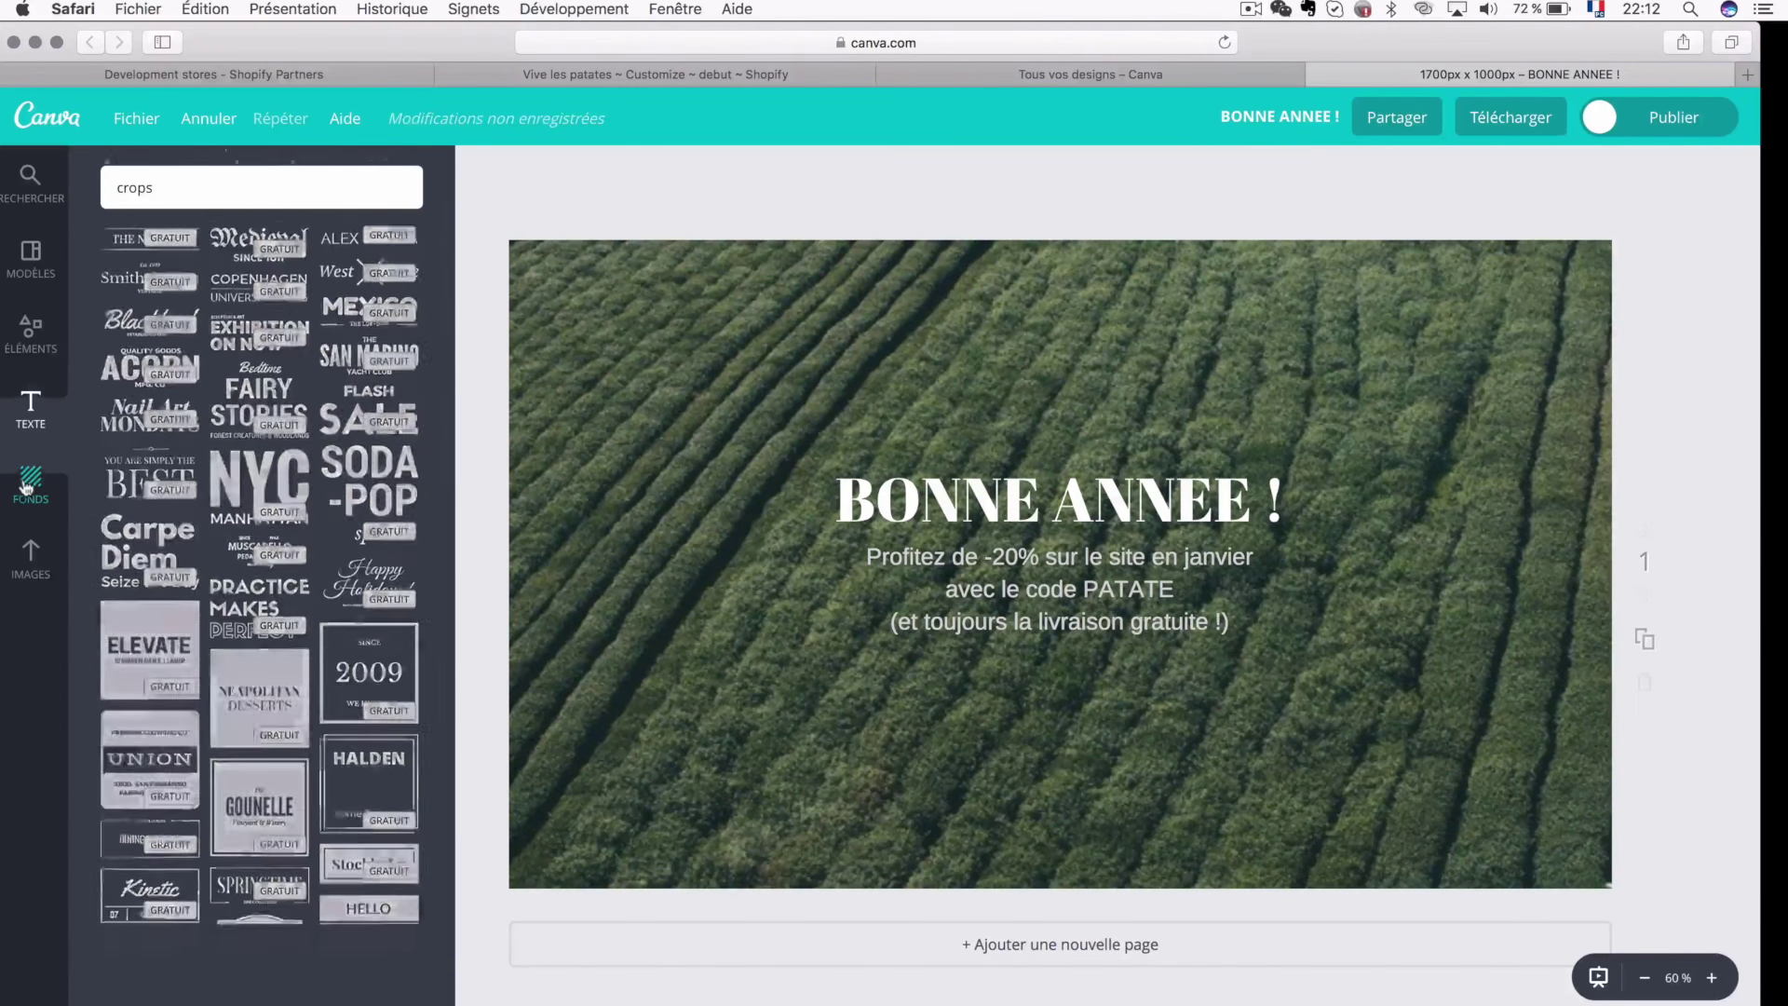
{"action": "left_click", "coordinate": [31, 557]}
{"action": "left_click", "coordinate": [40, 496]}
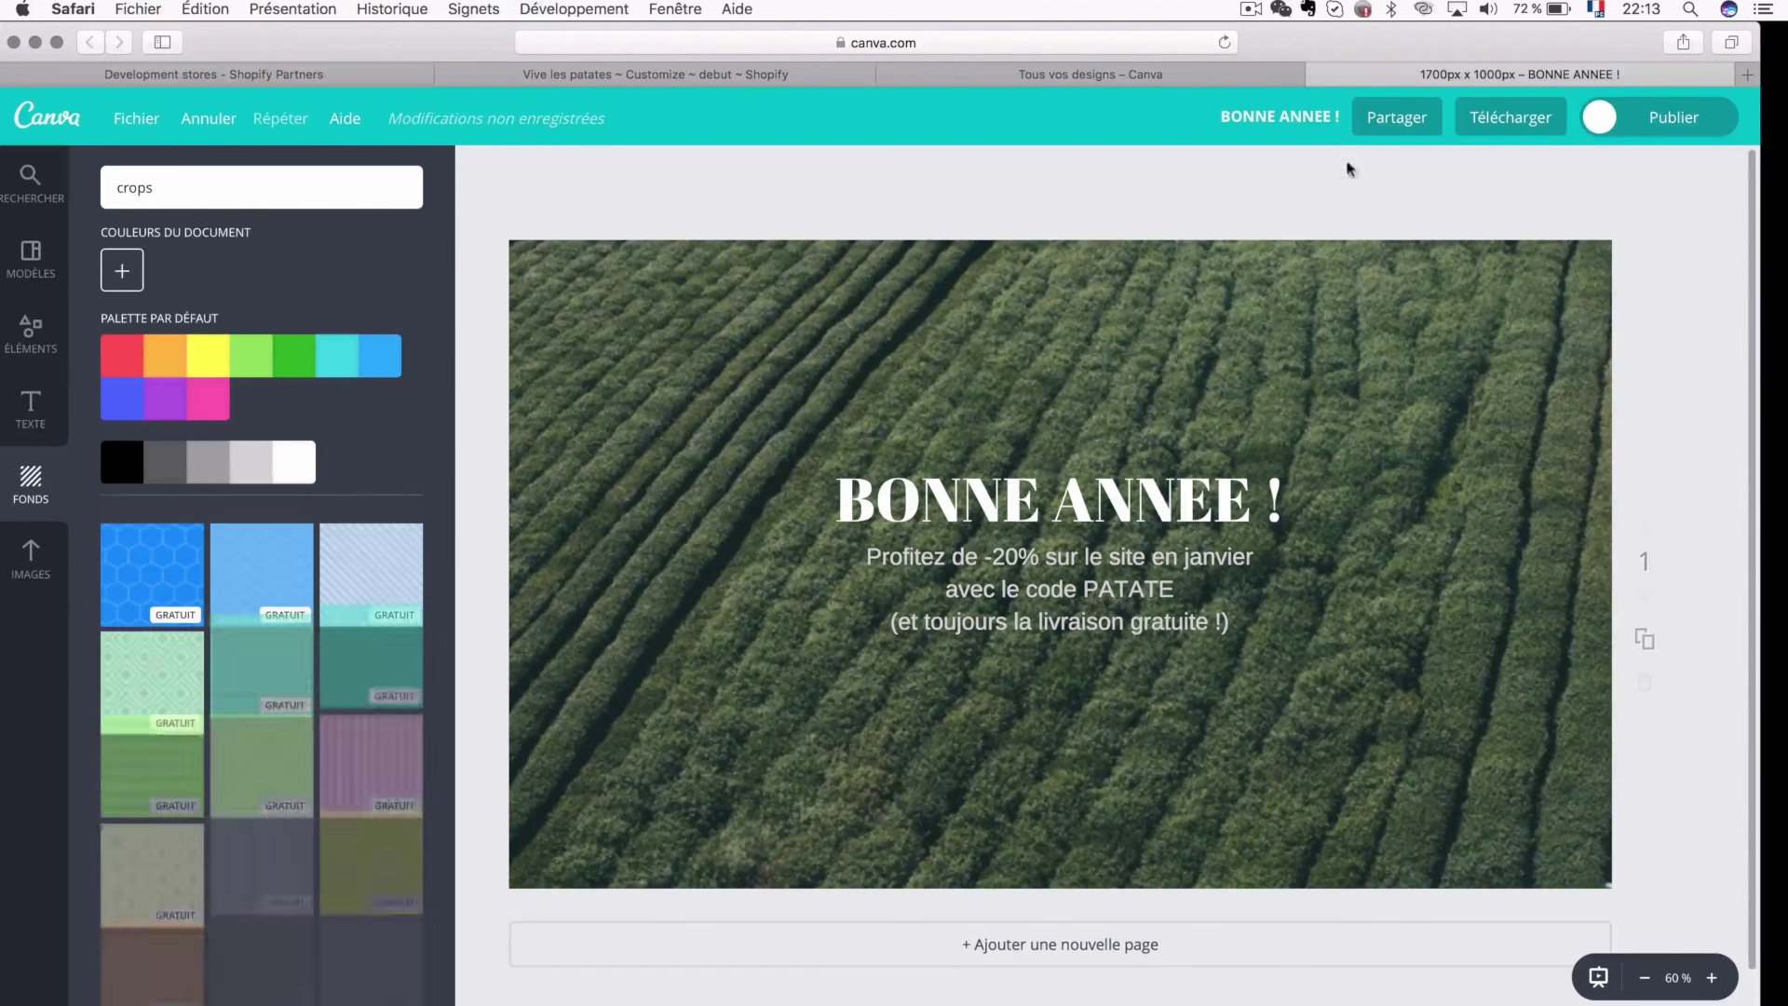
- Download the finished banner design as a PNG file
{"action": "left_click", "coordinate": [1511, 117]}
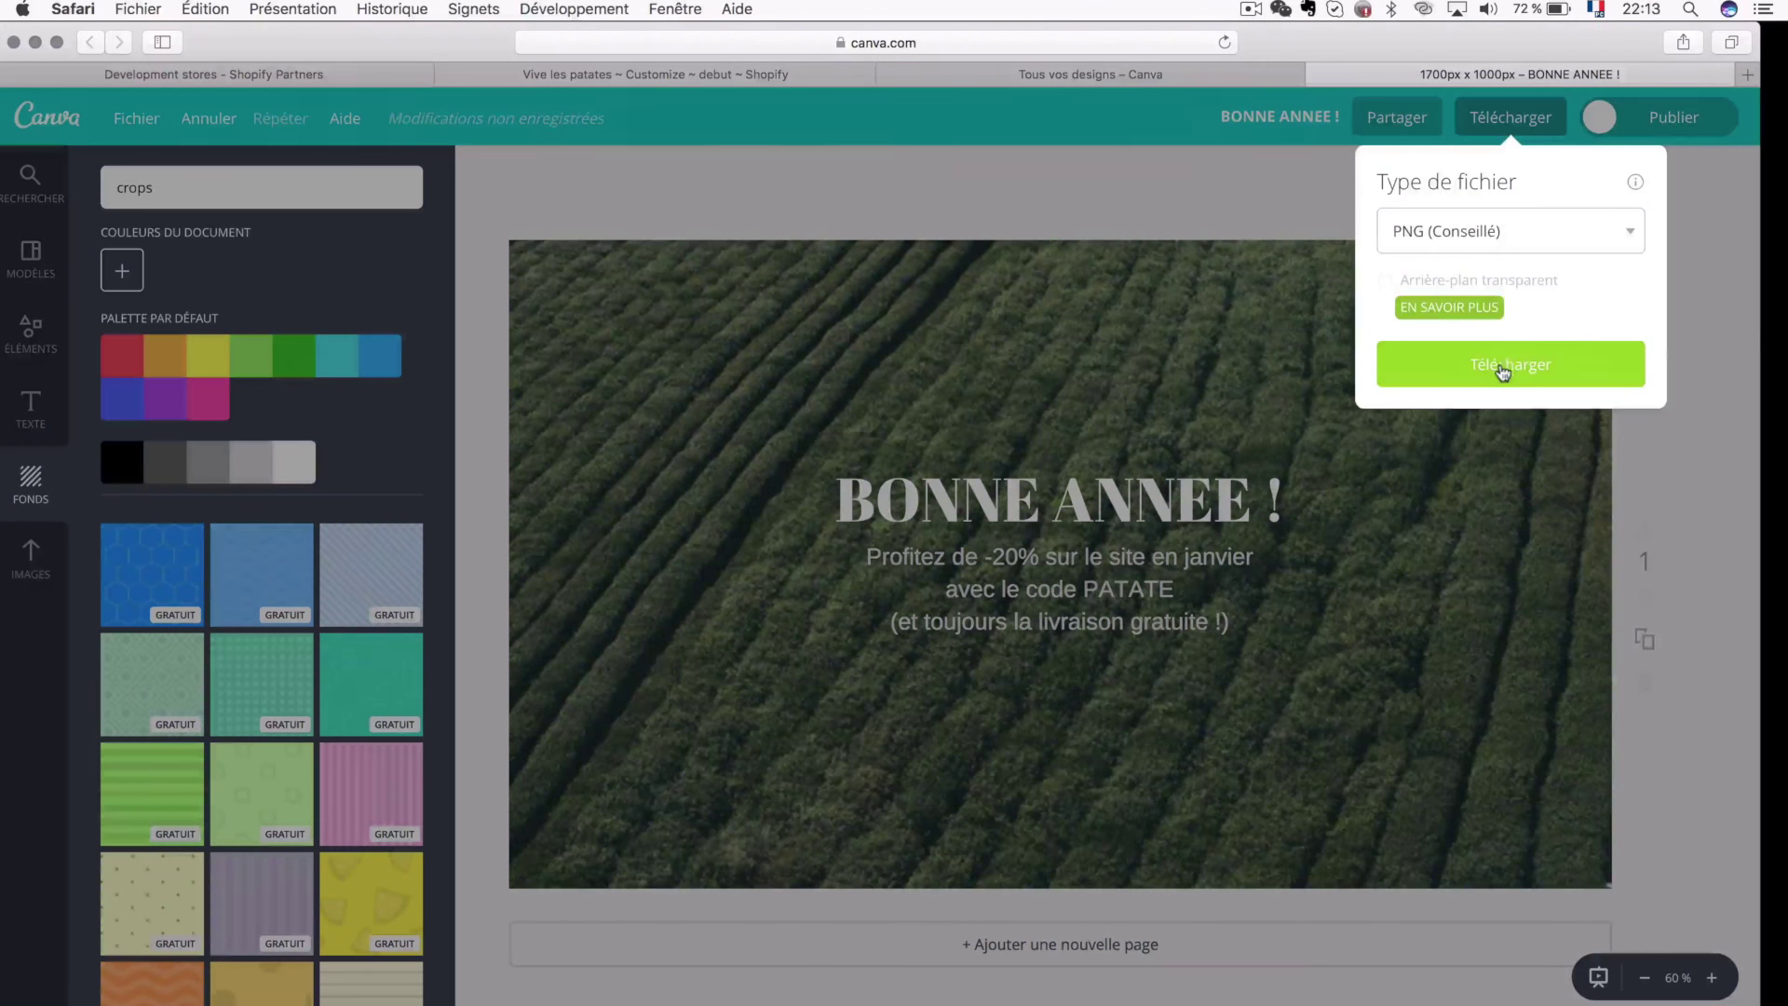
{"action": "left_click", "coordinate": [1499, 366]}
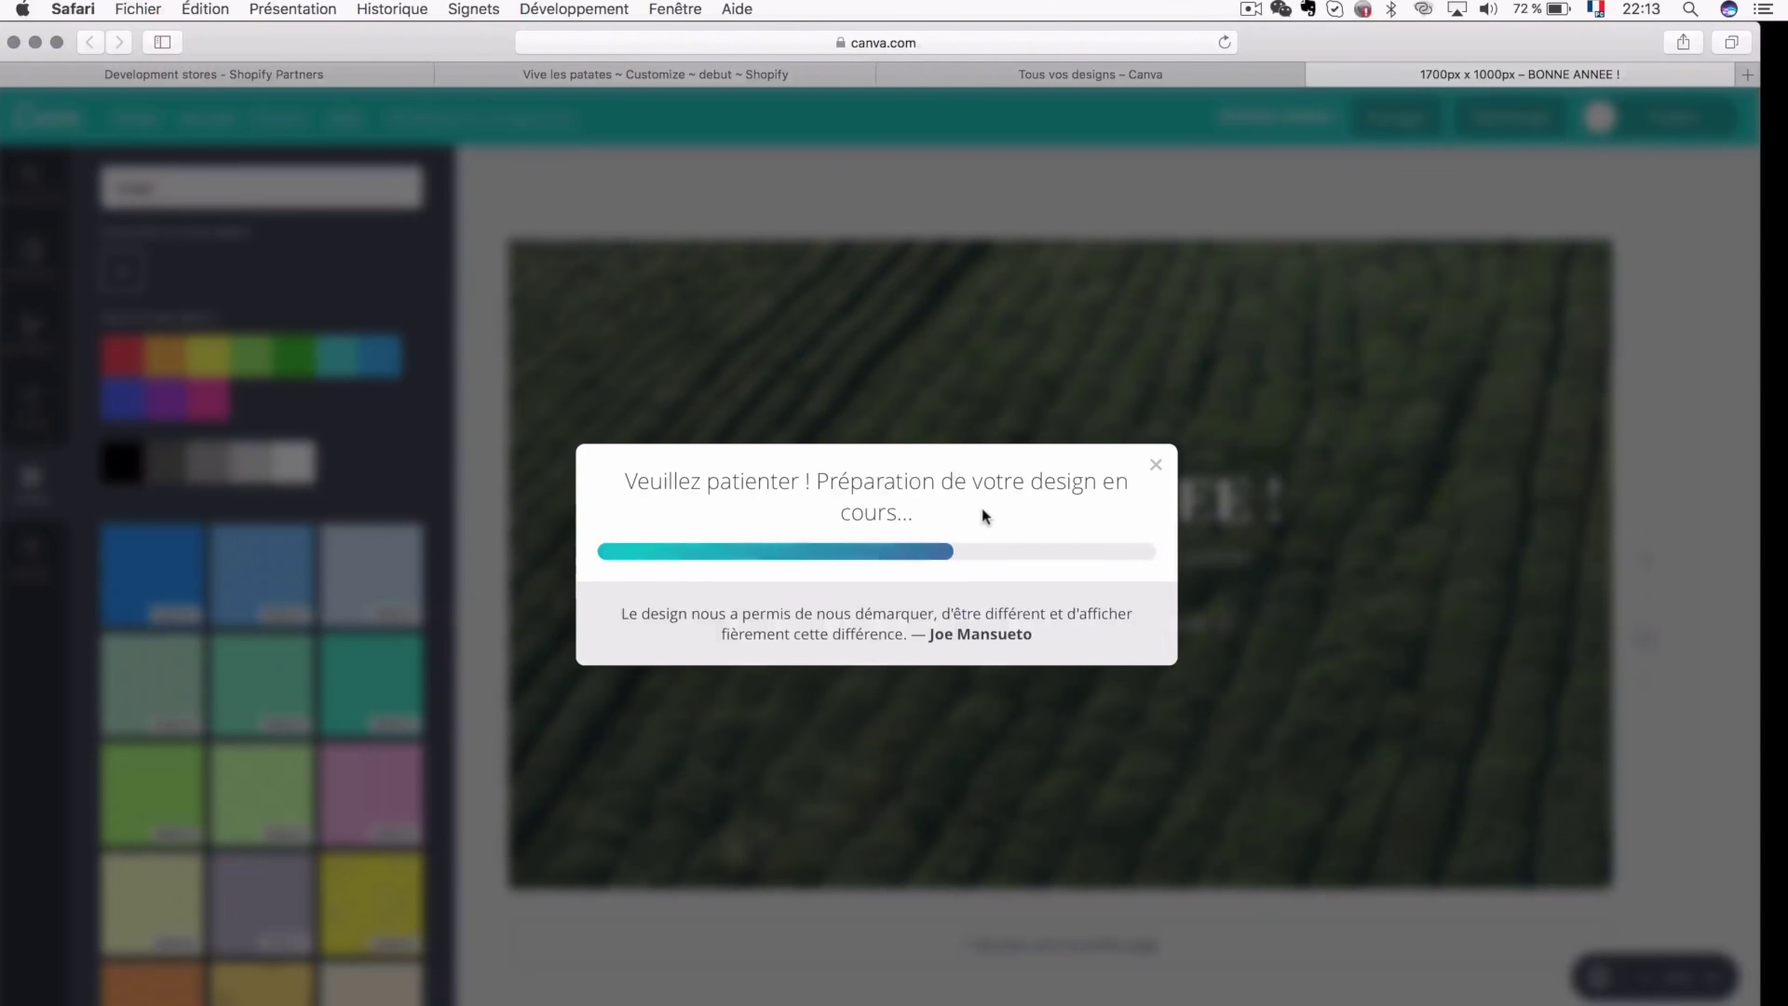
{"action": "scroll", "coordinate": [982, 506], "scroll_direction": "up", "scroll_amount": 2}
{"action": "scroll", "coordinate": [1359, 164], "scroll_direction": "down", "scroll_amount": 2}
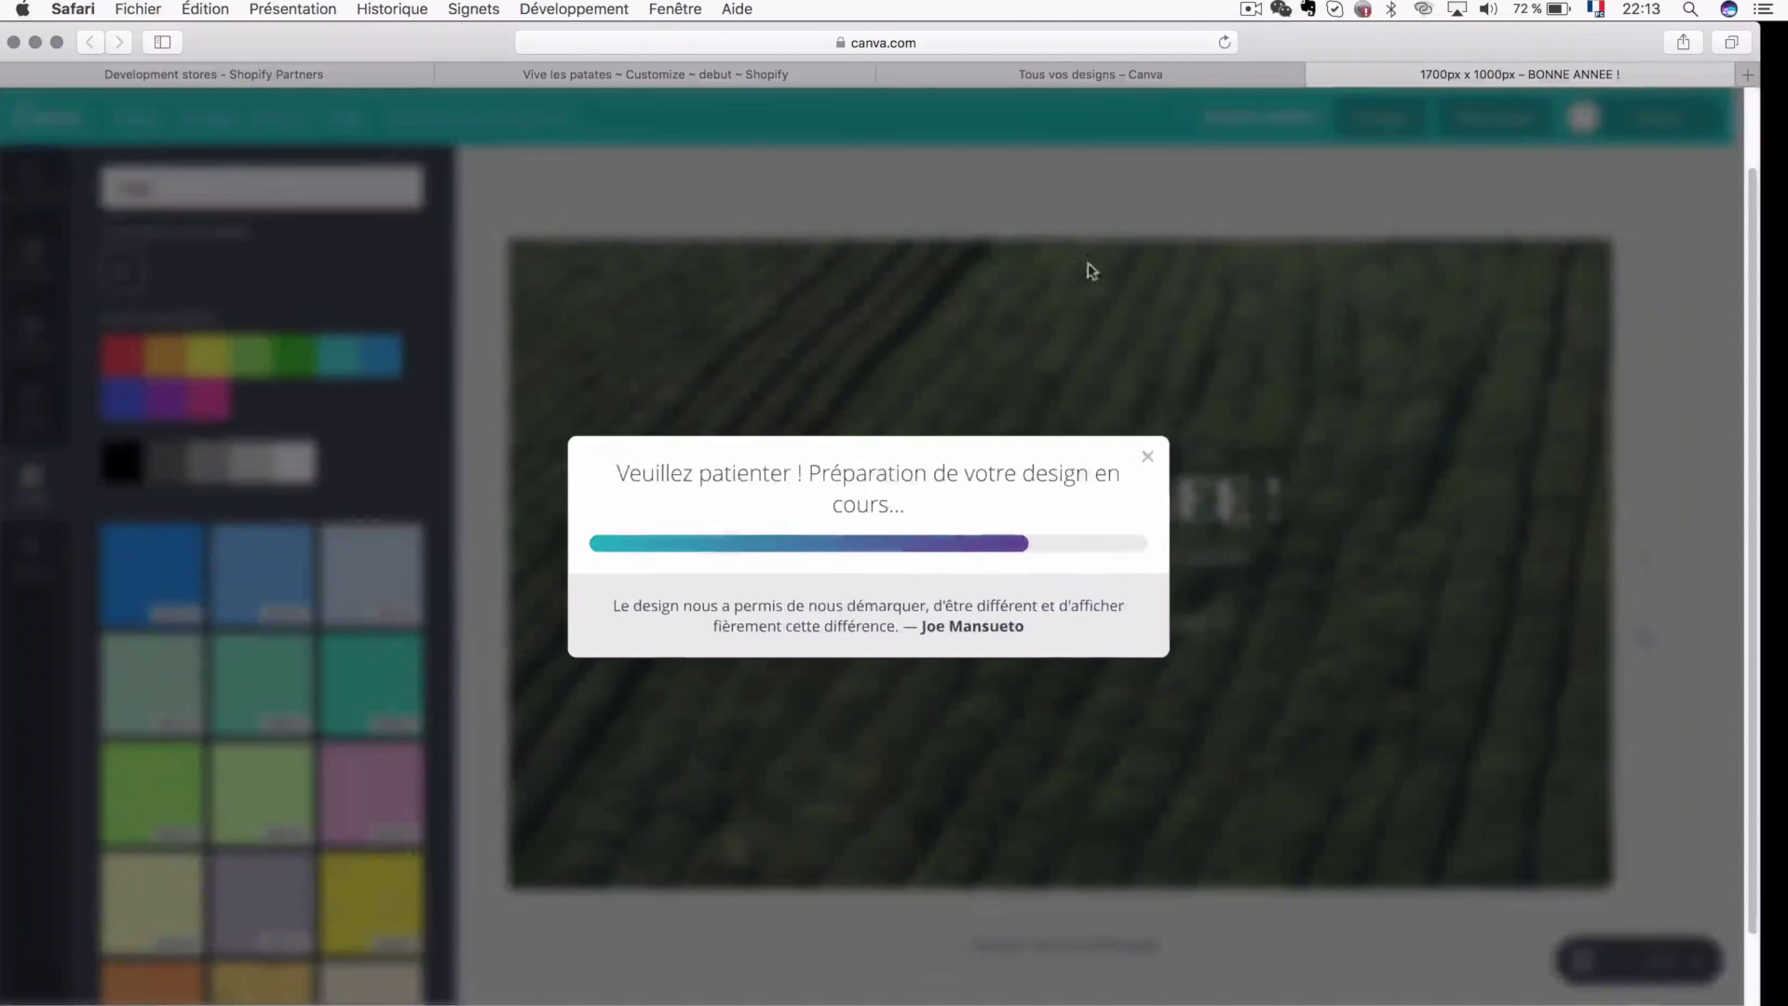
- Switch to the Shopify theme editor and upload the downloaded "BONNE ANNEE !" banner as the image overlay section's image
{"action": "left_click", "coordinate": [733, 78]}
{"action": "left_click", "coordinate": [140, 368]}
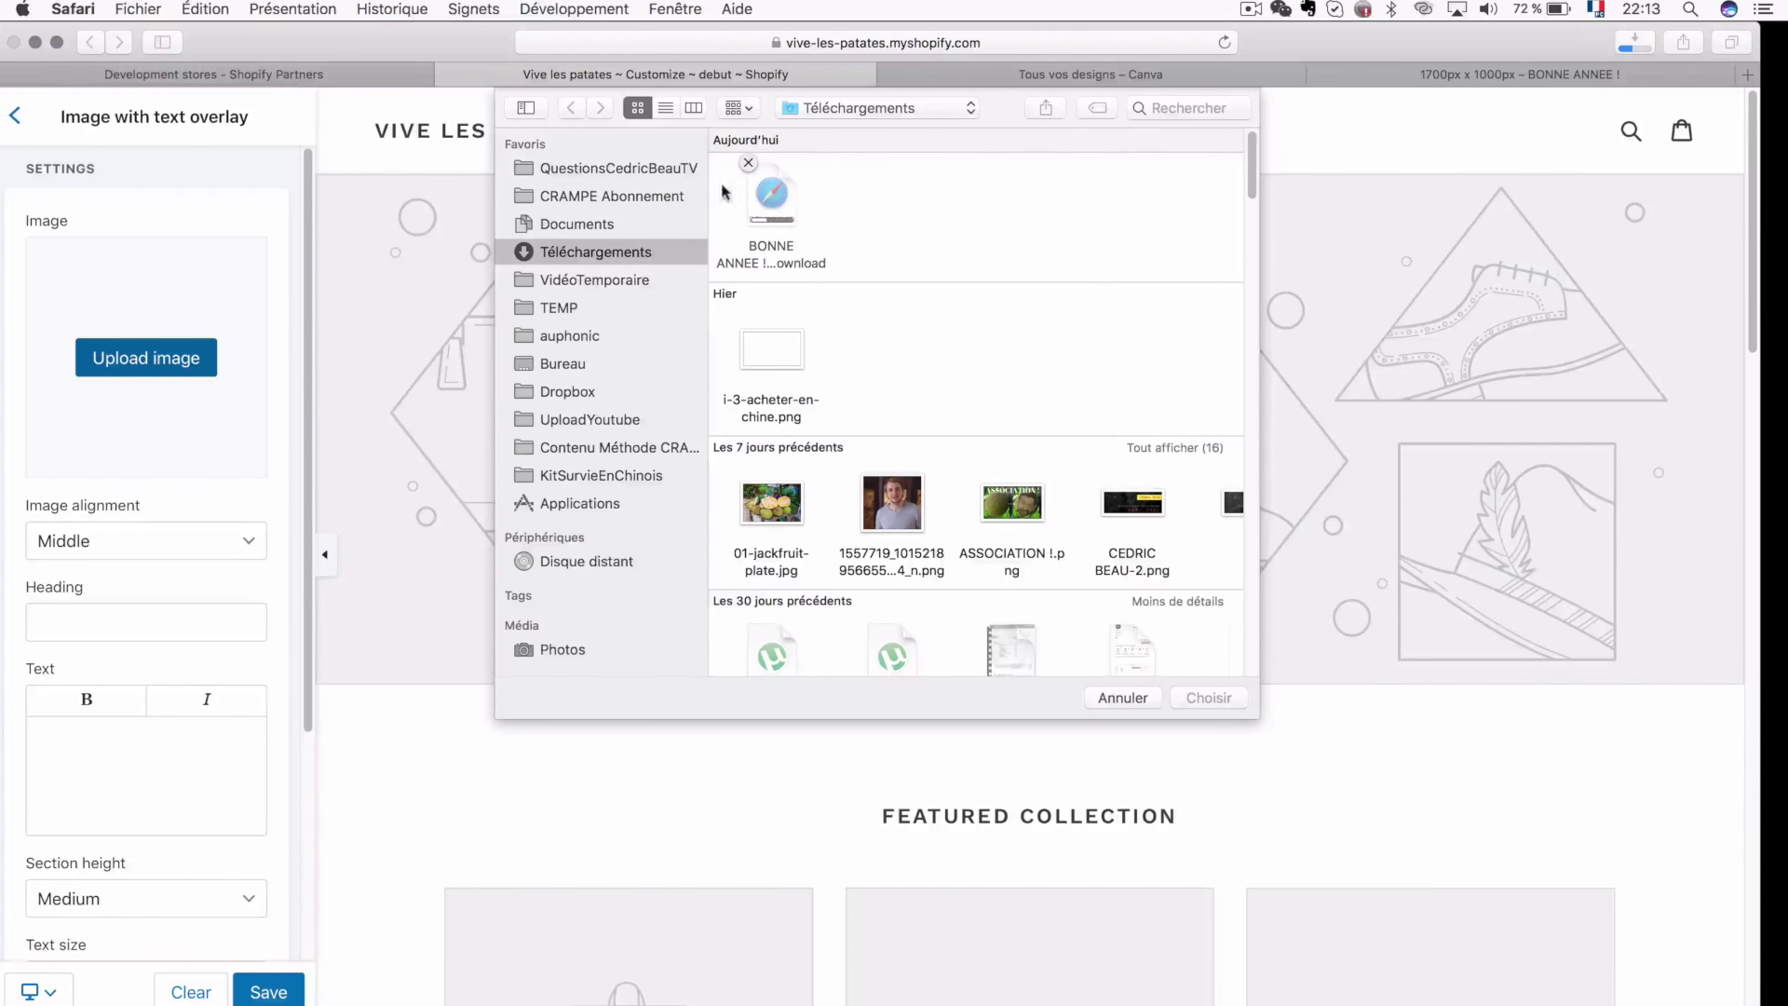
{"action": "left_click", "coordinate": [771, 200]}
{"action": "double_click", "coordinate": [771, 201]}
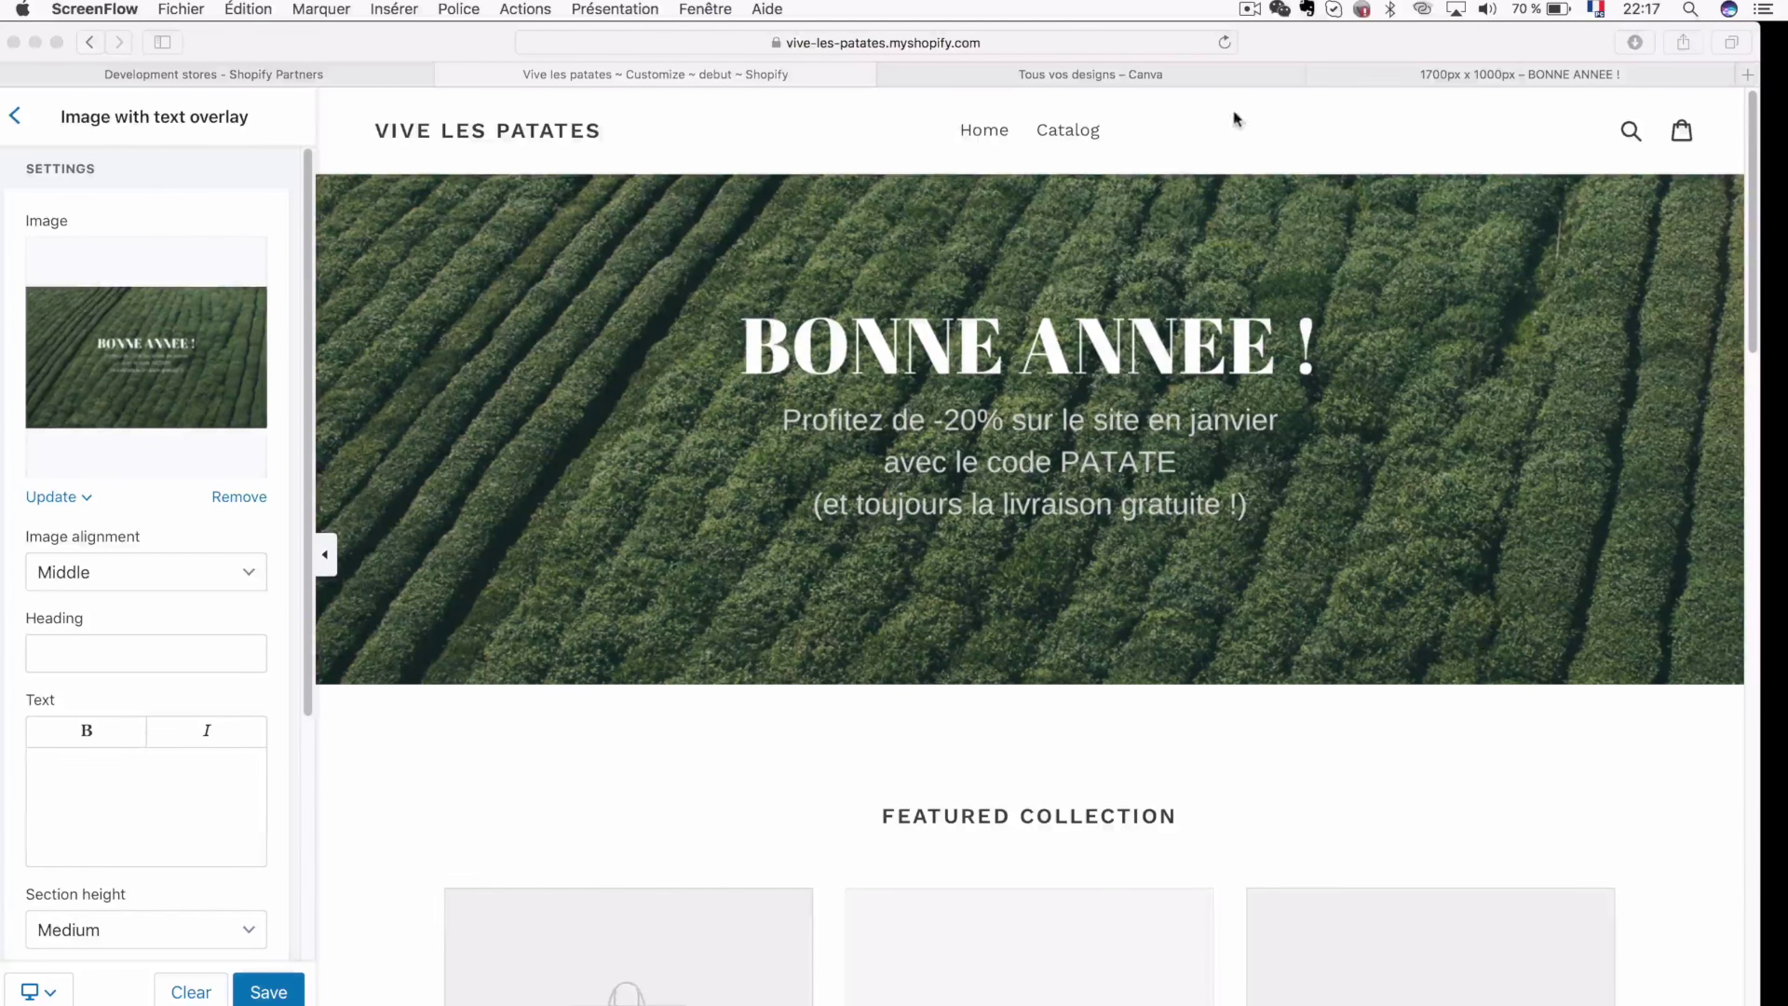
- Switch to Canva's design creation page and browse the available formats down to the marketing and social media banner categories
{"action": "left_click", "coordinate": [1220, 78]}
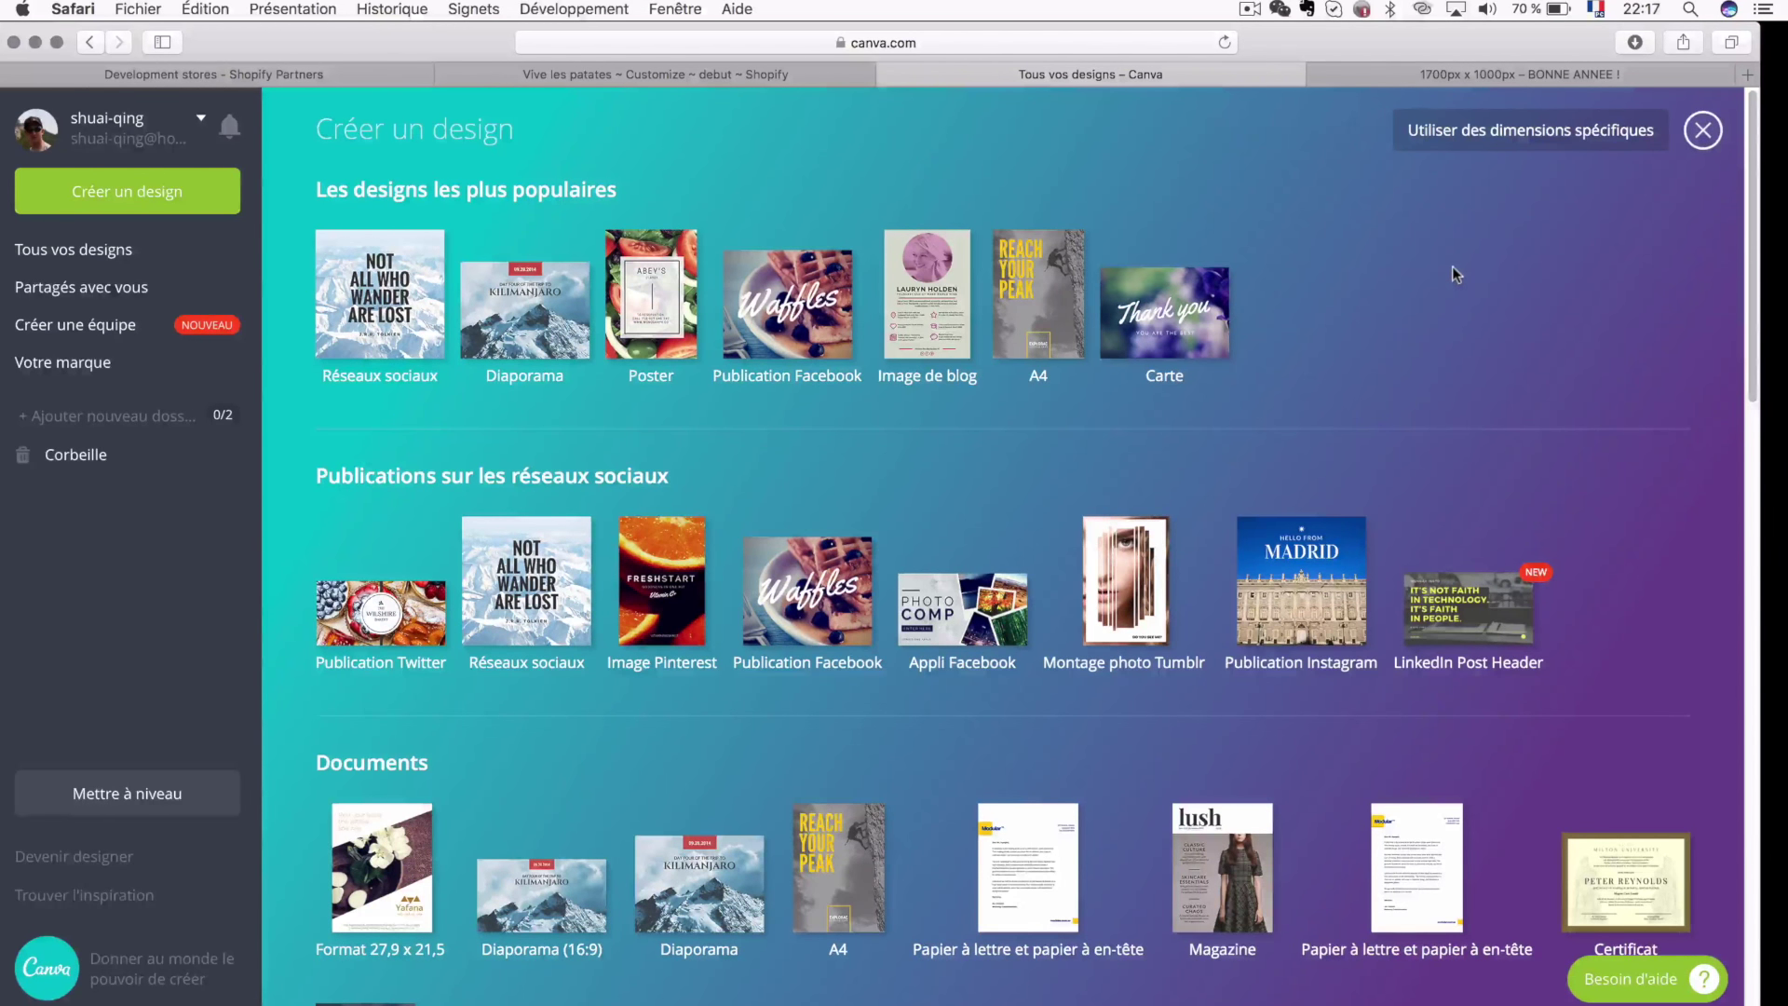
{"action": "scroll", "coordinate": [1451, 265], "scroll_direction": "down", "scroll_amount": 10}
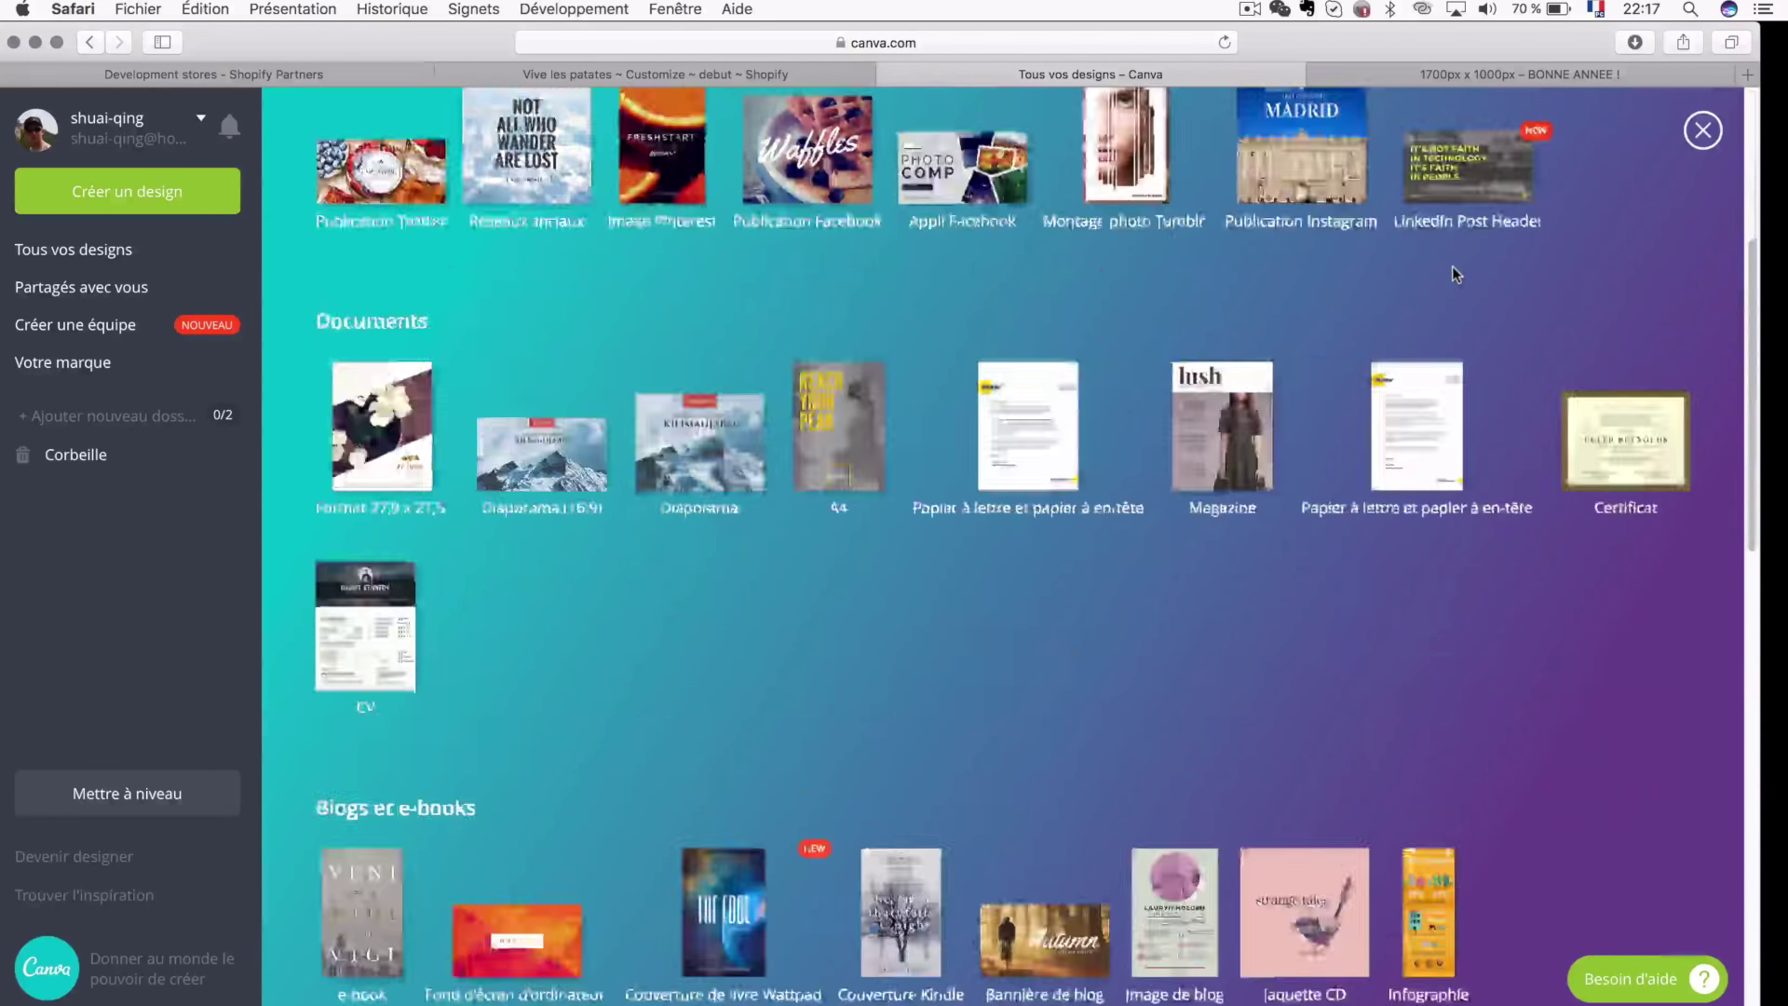
{"action": "scroll", "coordinate": [1452, 265], "scroll_direction": "down", "scroll_amount": 1}
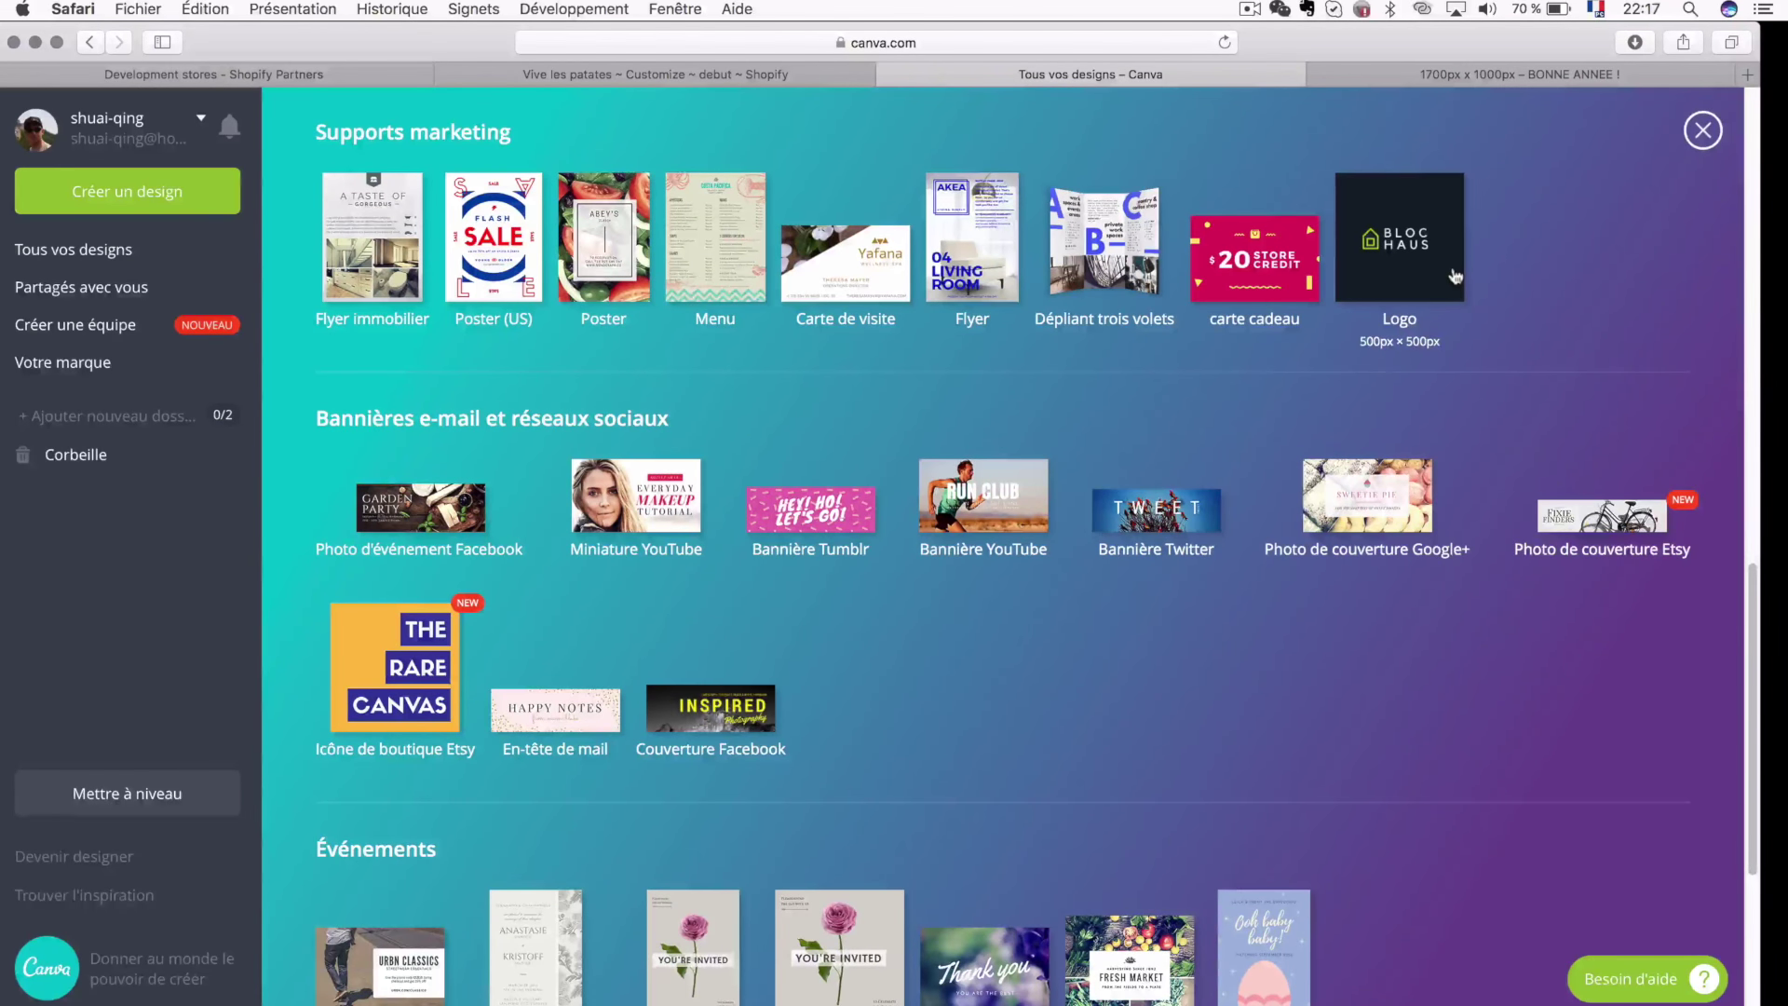